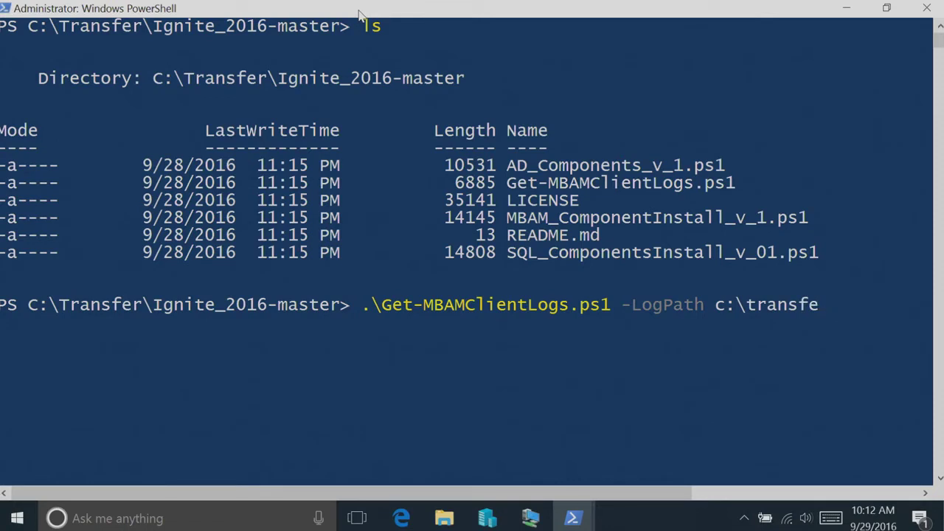
pyautogui.press('BackSpace')
pyautogui.press('BackSpace')
pyautogui.press('BackSpace')
pyautogui.press('BackSpace')
pyautogui.press('BackSpace')
pyautogui.press('BackSpace')
pyautogui.press('BackSpace')
pyautogui.press('BackSpace')
pyautogui.press('BackSpace')
pyautogui.press('BackSpace')
pyautogui.press('BackSpace')
pyautogui.press('BackSpace')
pyautogui.press('BackSpace')
pyautogui.press('BackSpace')
pyautogui.press('BackSpace')
pyautogui.press('BackSpace')
pyautogui.press('BackSpace')
pyautogui.press('BackSpace')
pyautogui.press('BackSpace')
pyautogui.press('BackSpace')
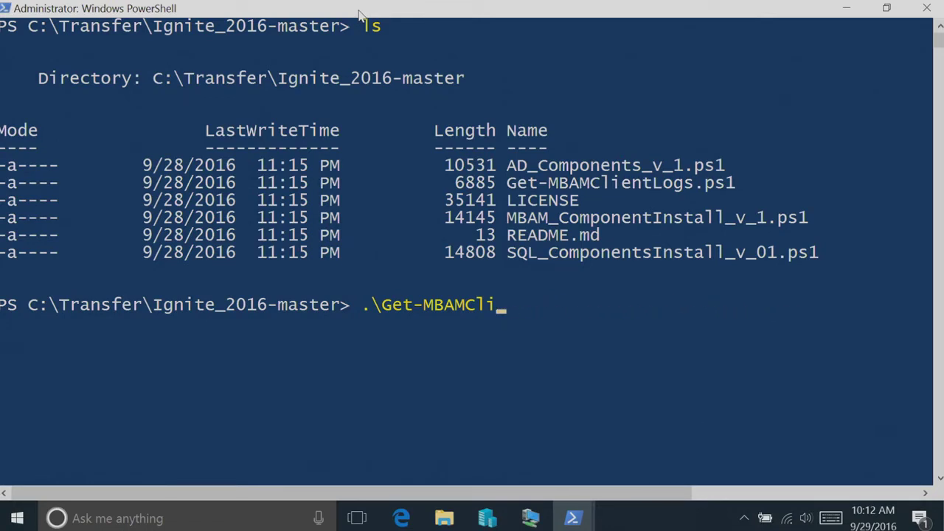
# Clear the half-typed command and create the folder c:\ignite with md
pyautogui.write('md c:')
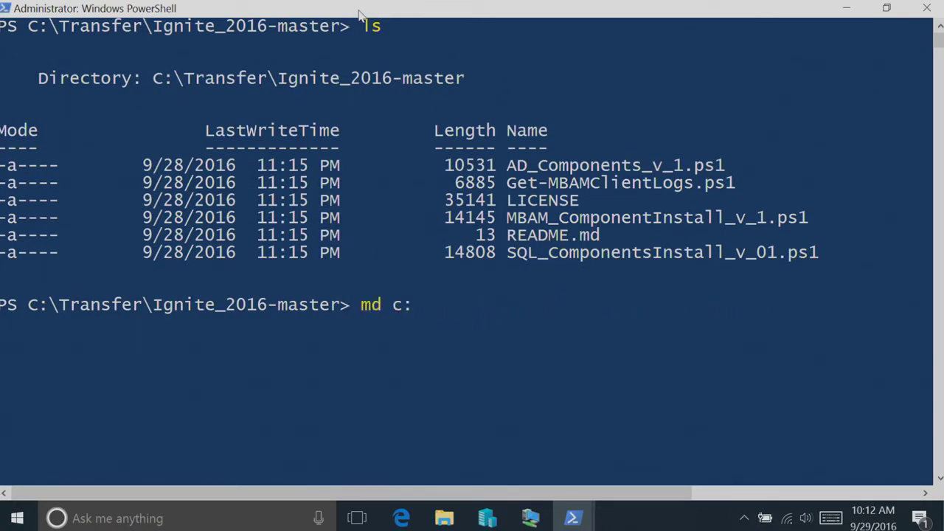
pyautogui.write('\\ignite')
pyautogui.press('Return')
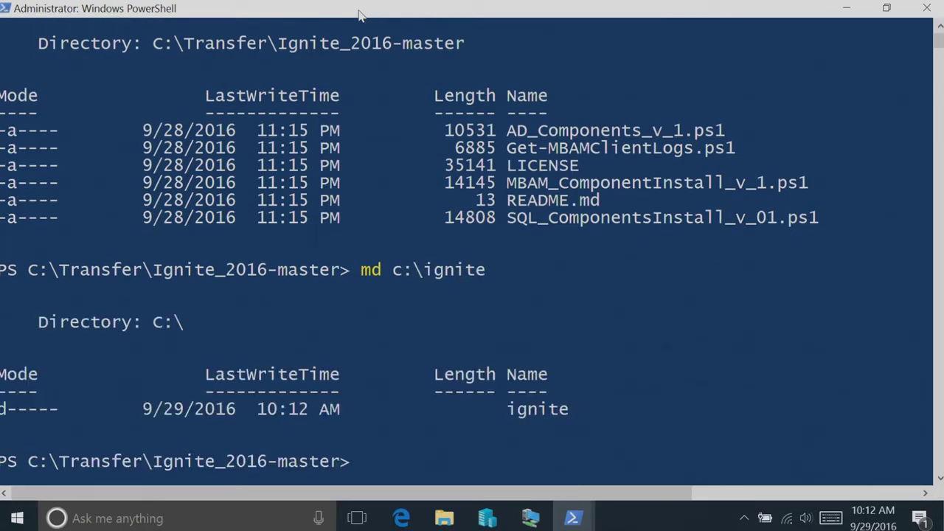
# Run .\Get-MBAMClientLogs.ps1 -LogPath C:\ignite\ to collect the TS-W540 client logs
pyautogui.write('get-mb')
pyautogui.press('Tab')
pyautogui.write('-lo')
pyautogui.press('Tab')
pyautogui.write('c:')
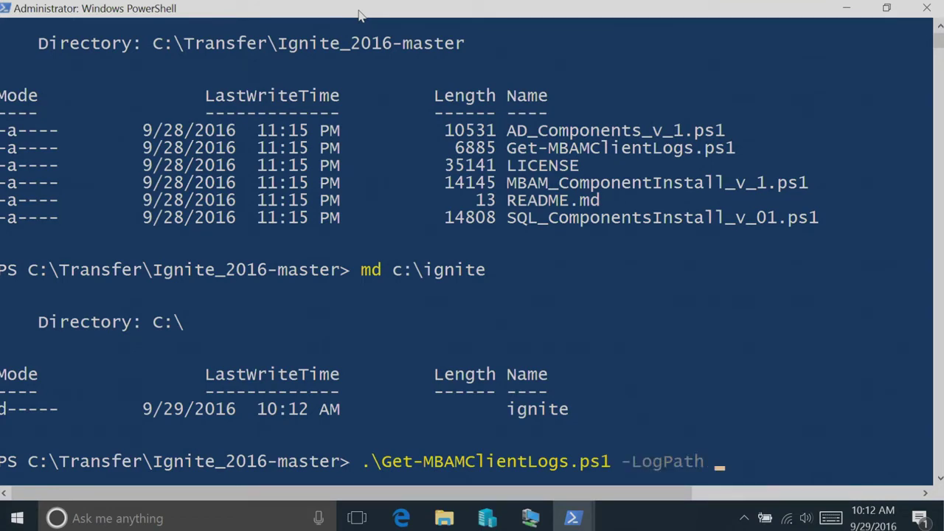
pyautogui.write('\\ig')
pyautogui.press('Tab')
pyautogui.write('\\')
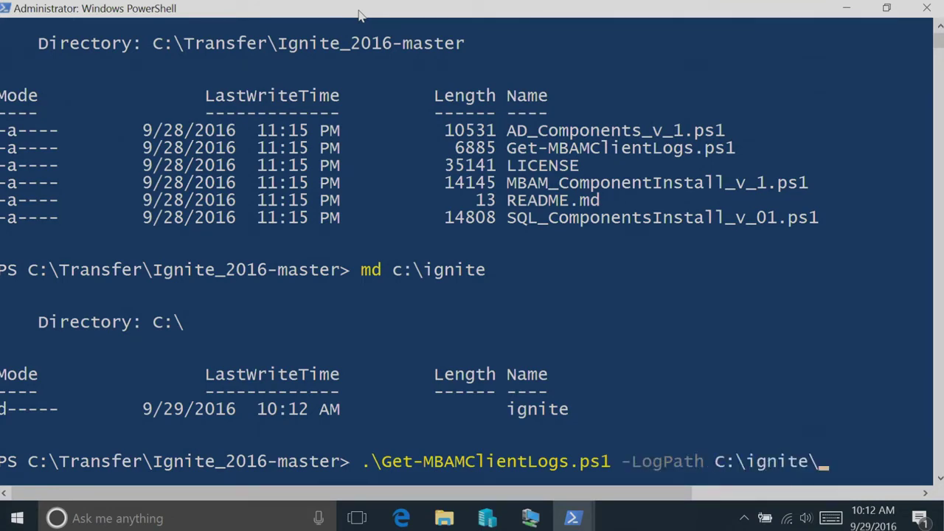
pyautogui.press('Return')
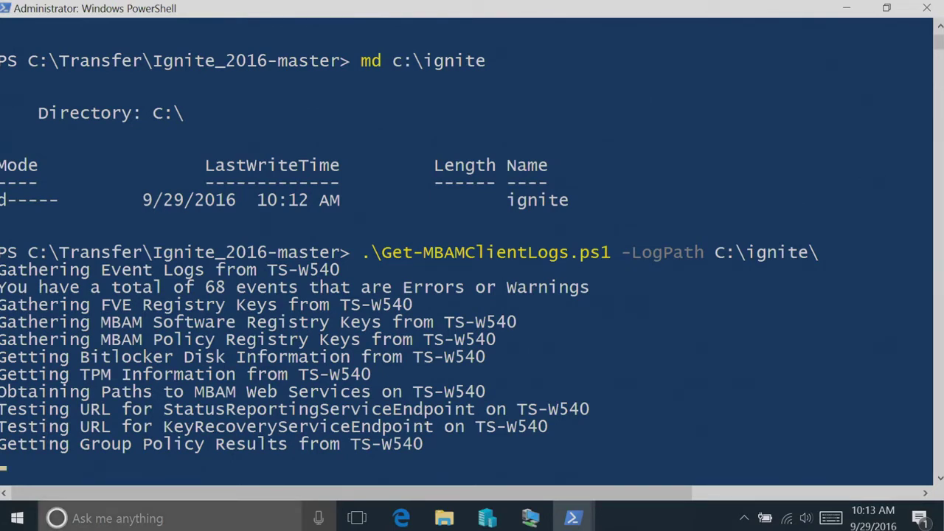
# In File Explorer, browse from Transfer up to drive C: and into the ignite folder
pyautogui.click(446, 518)
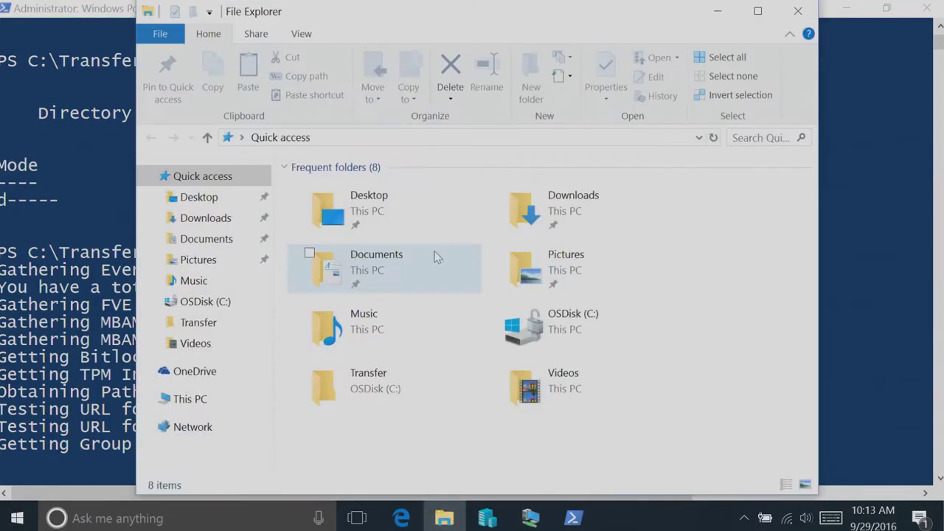
pyautogui.click(214, 327)
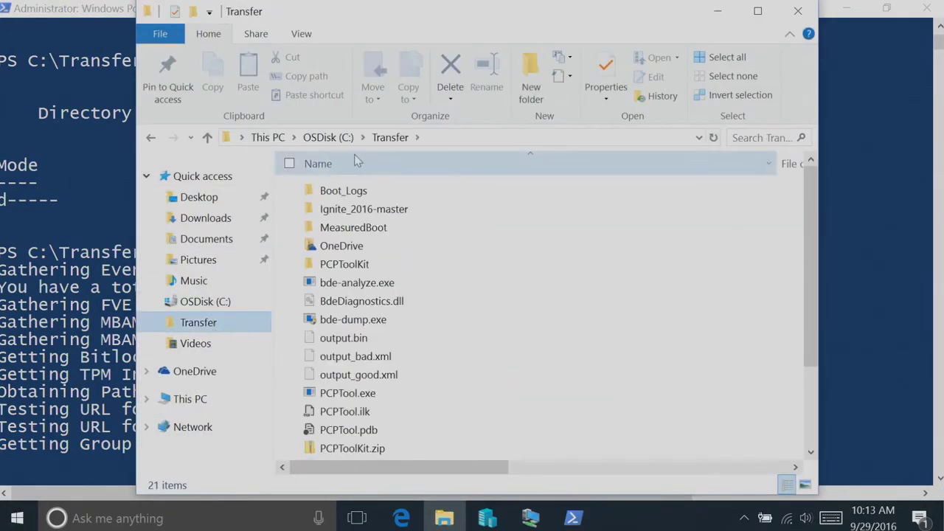
pyautogui.click(329, 138)
pyautogui.doubleClick(332, 192)
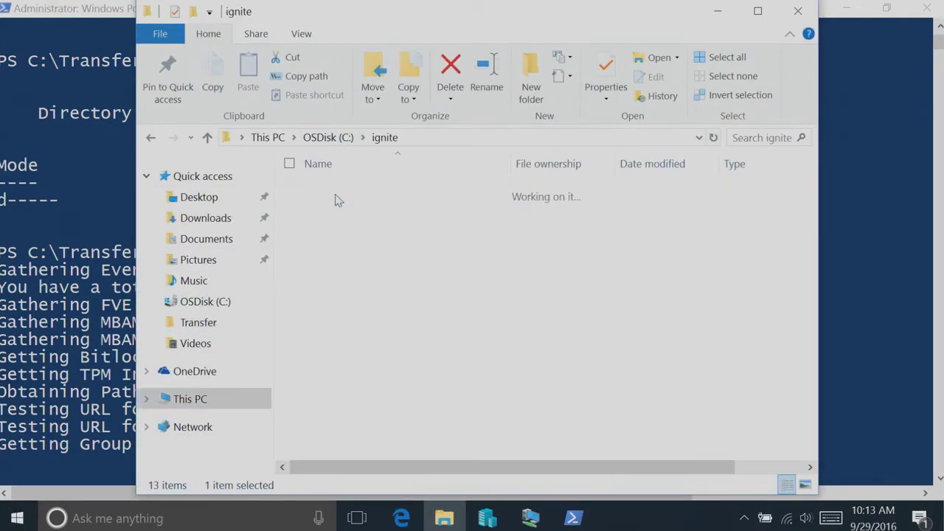
# Maximize the ignite folder window and minimize the PowerShell console covering it
pyautogui.moveTo(442, 4); pyautogui.dragTo(428, 37)
pyautogui.doubleClick(430, 35)
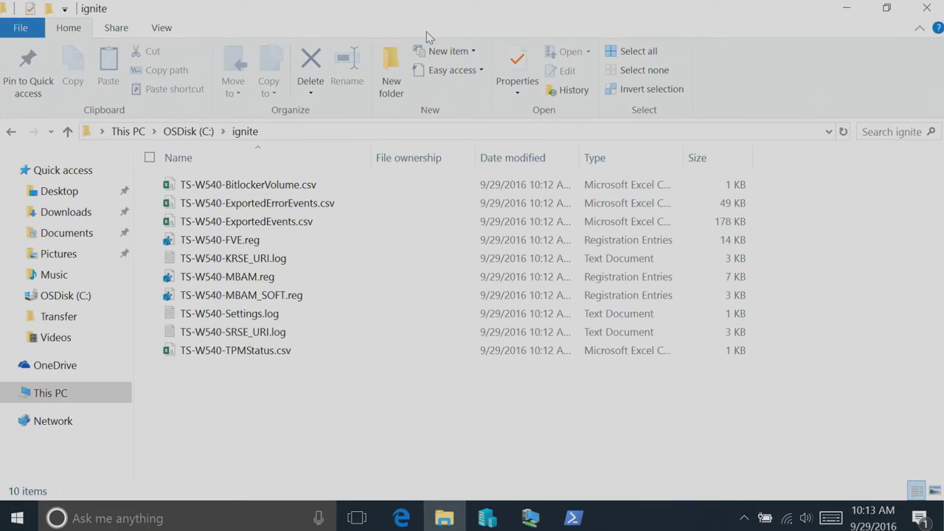
pyautogui.moveTo(574, 518)
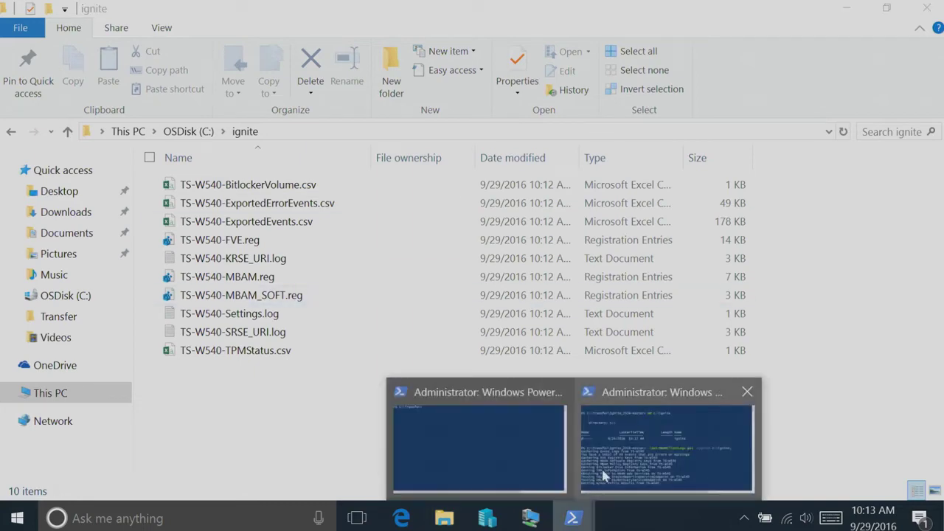
pyautogui.click(611, 460)
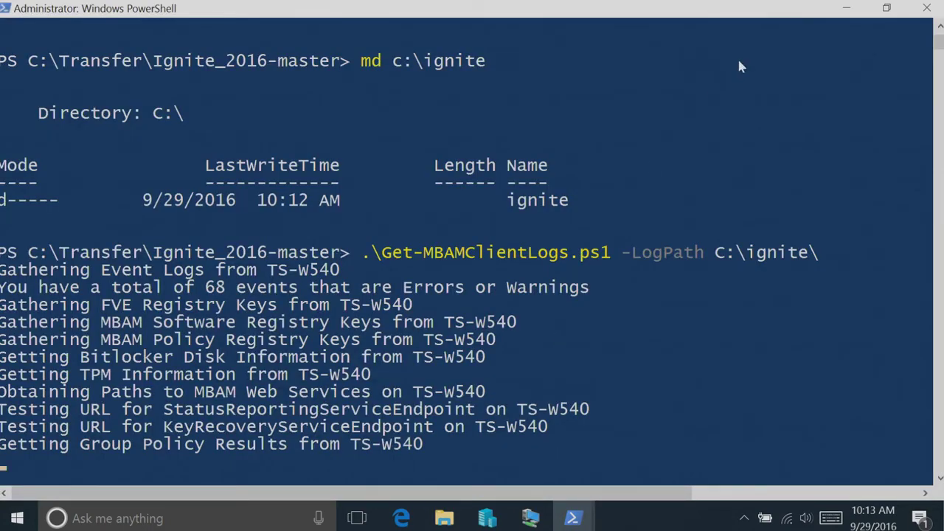
pyautogui.click(840, 19)
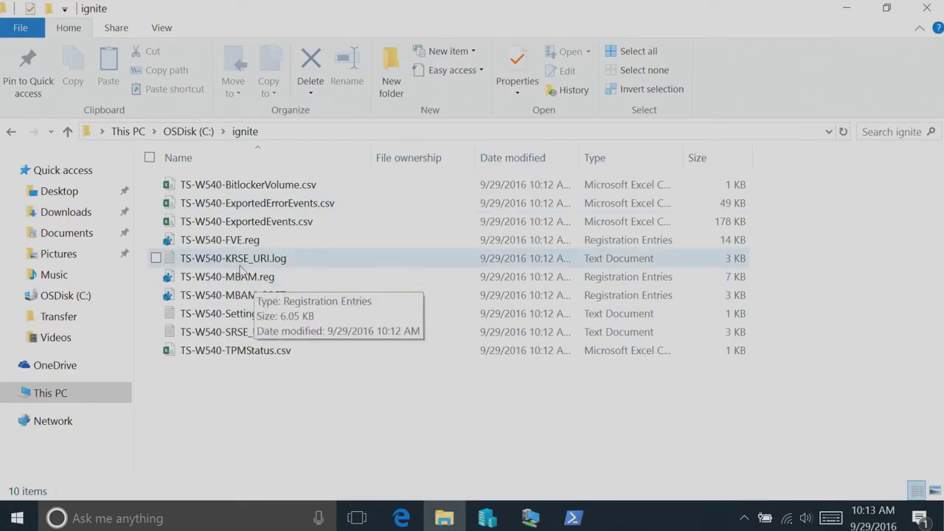
pyautogui.doubleClick(242, 264)
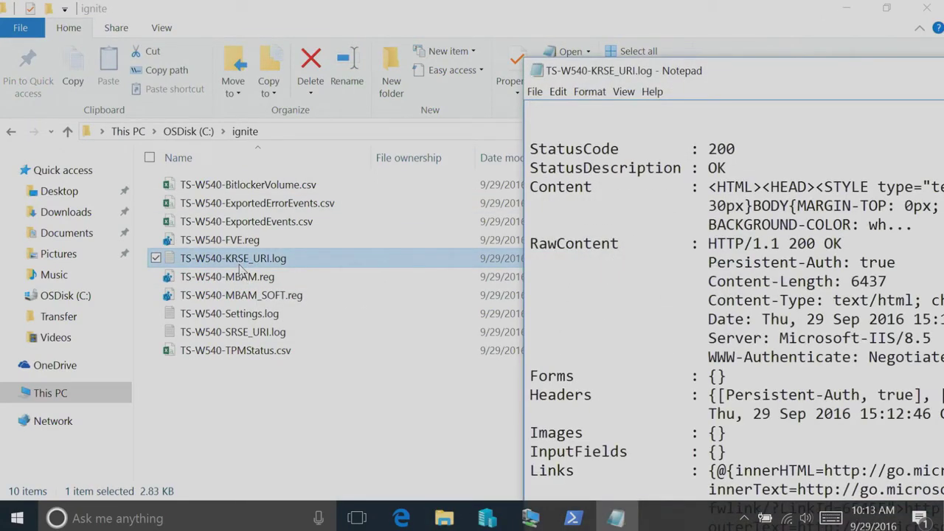
pyautogui.doubleClick(802, 71)
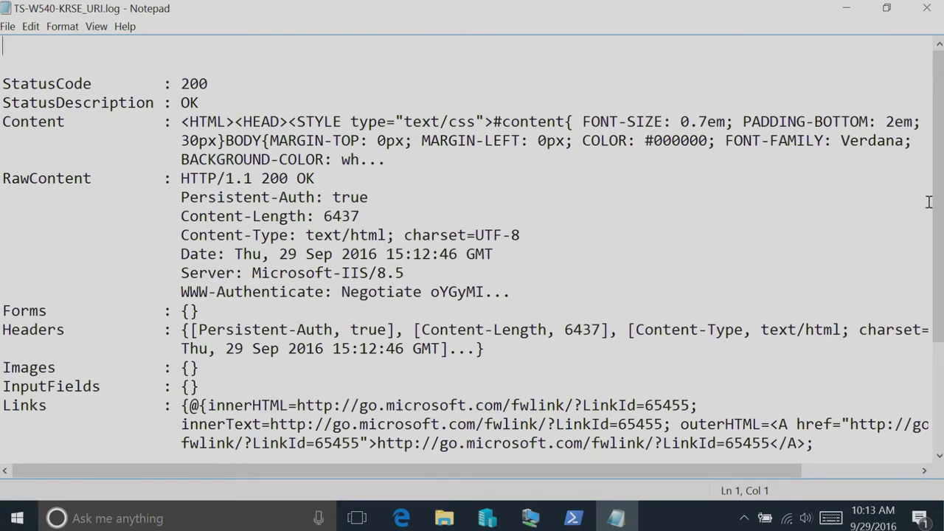
pyautogui.scroll(-2, 930, 207)
pyautogui.scroll(2, 928, 266)
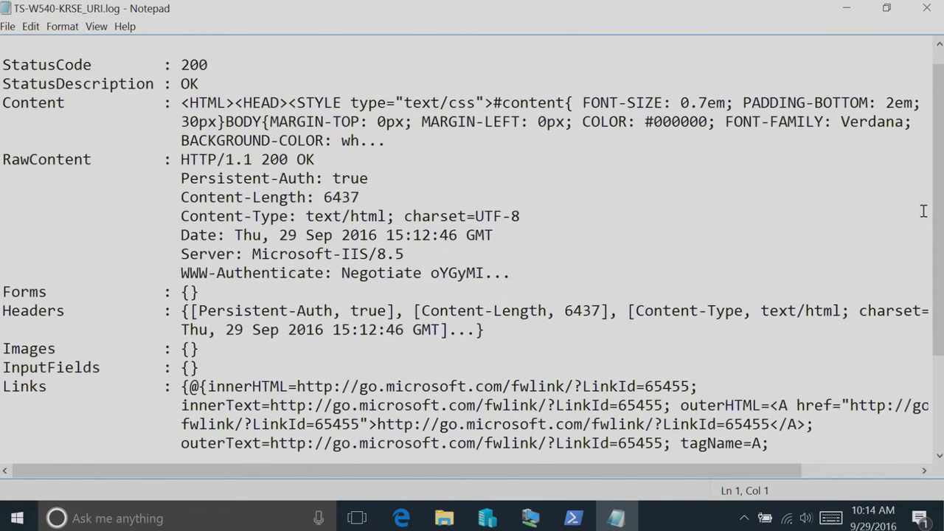
pyautogui.moveTo(182, 160); pyautogui.dragTo(317, 159)
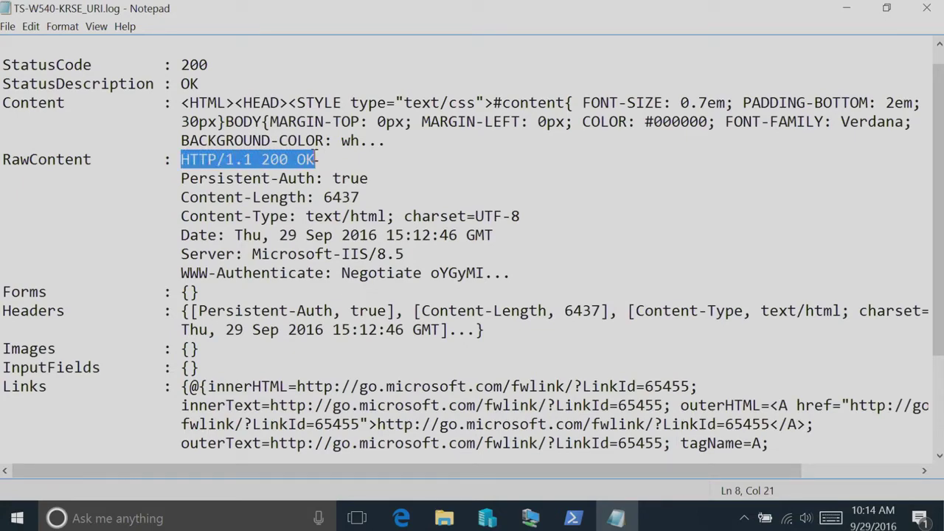
pyautogui.click(927, 8)
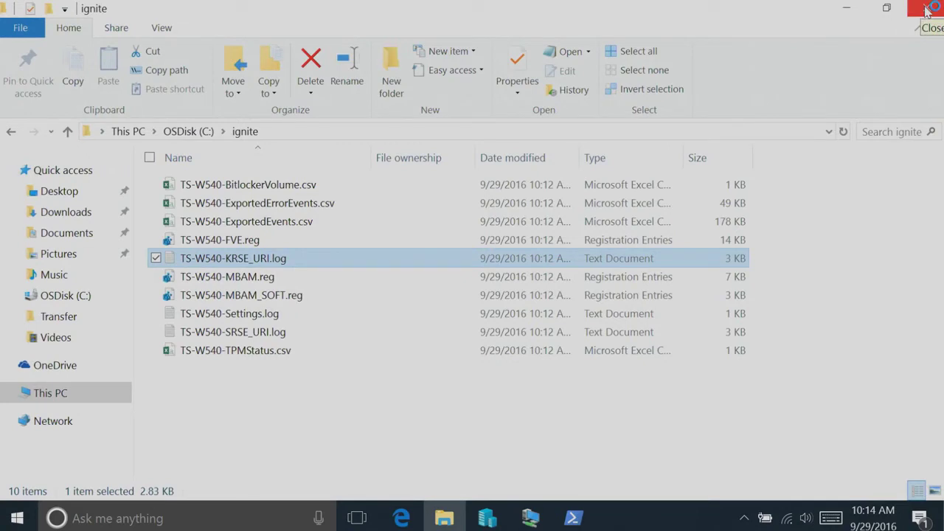
pyautogui.click(309, 206)
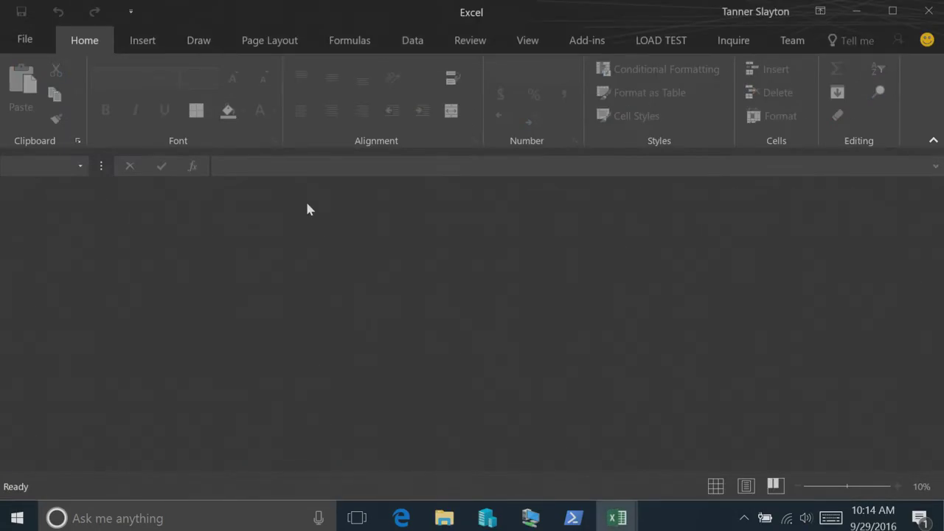
pyautogui.click(934, 141)
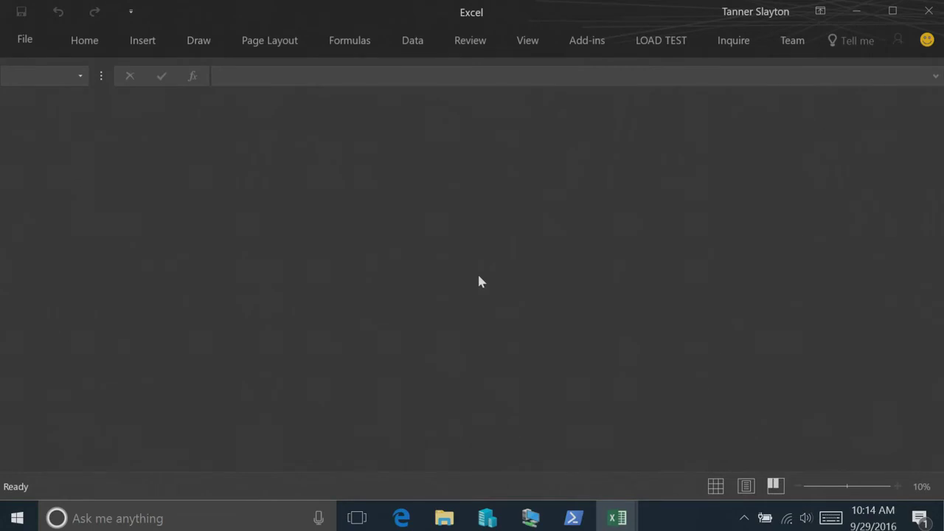
pyautogui.moveTo(617, 518)
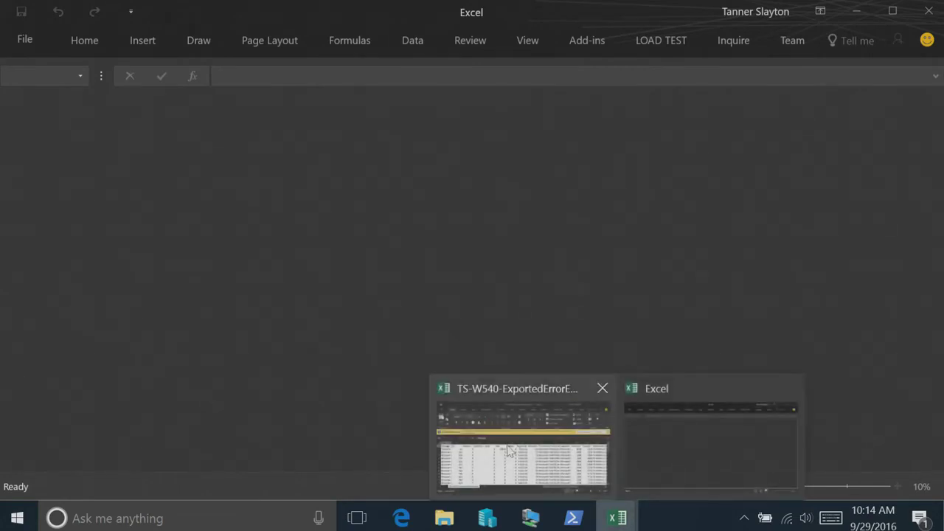
pyautogui.click(504, 448)
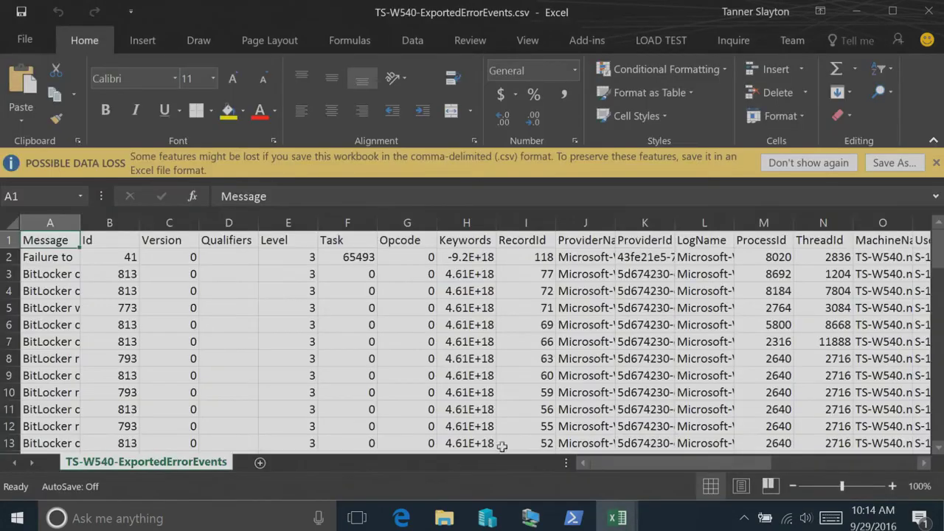
pyautogui.click(933, 140)
pyautogui.click(936, 123)
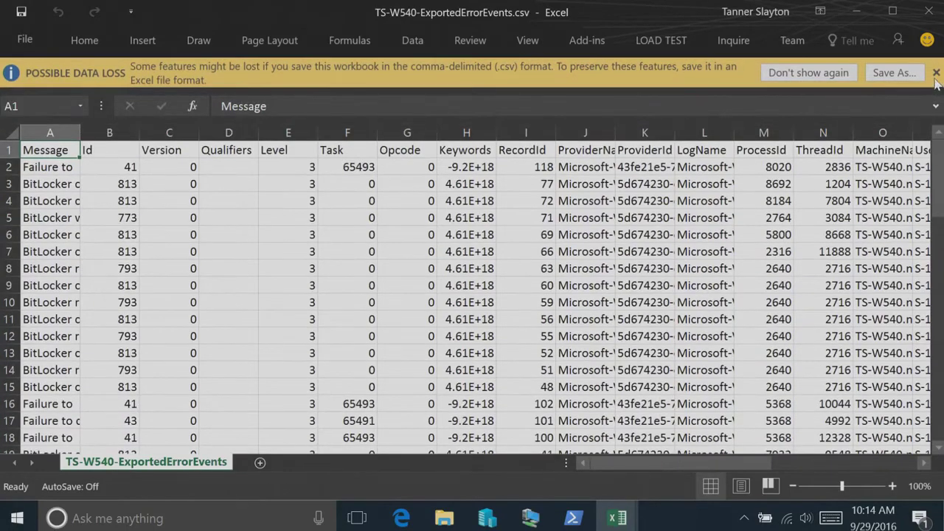
pyautogui.moveTo(940, 133); pyautogui.dragTo(938, 237)
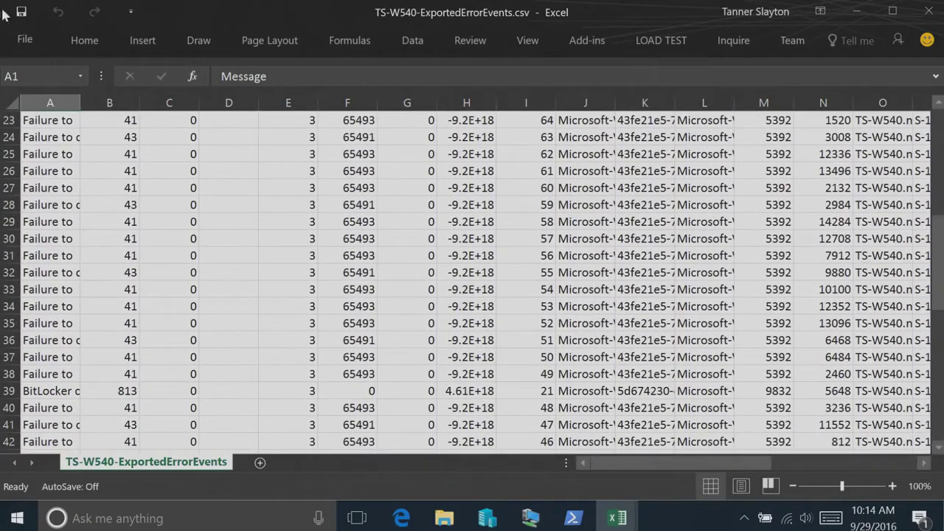
pyautogui.doubleClick(79, 104)
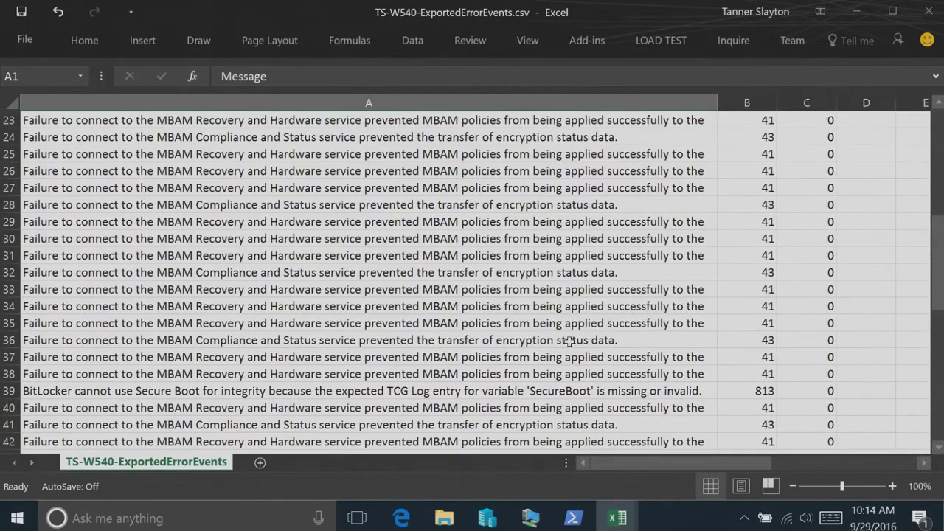
pyautogui.click(460, 186)
pyautogui.click(935, 76)
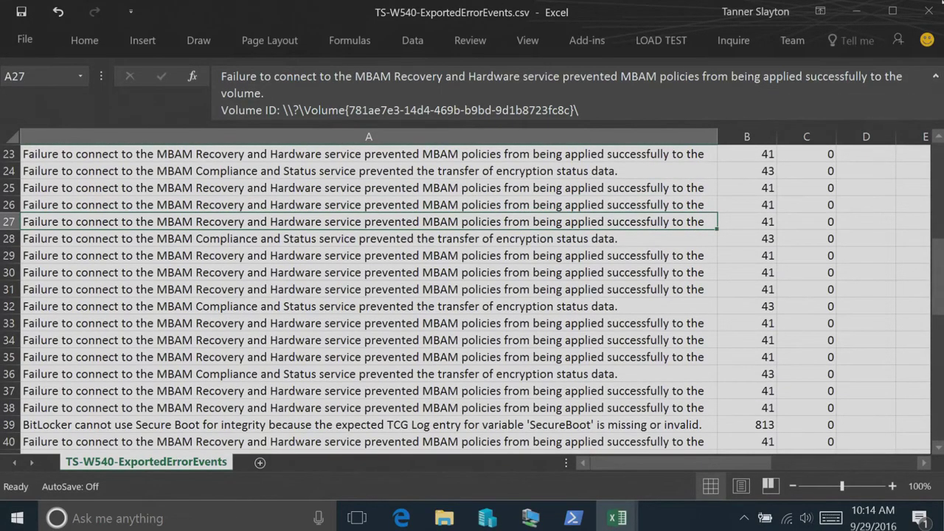
pyautogui.click(928, 11)
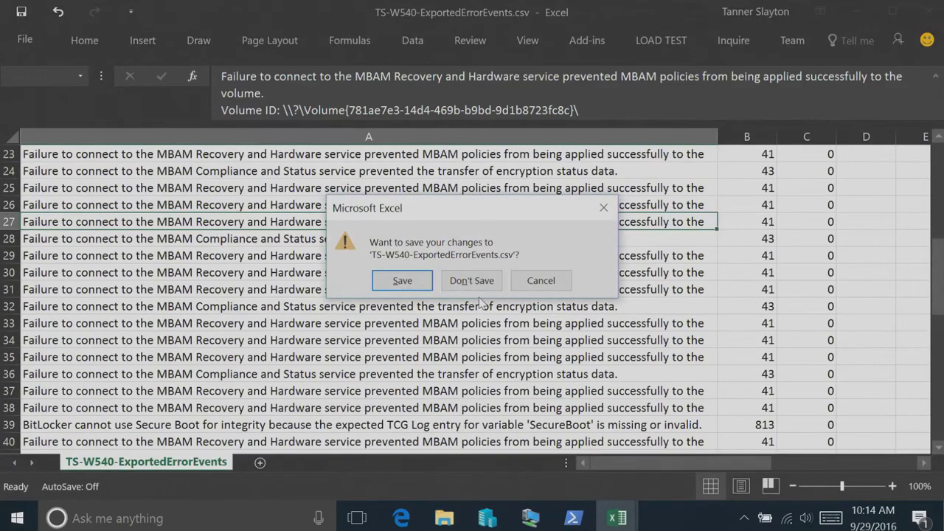
pyautogui.click(457, 279)
pyautogui.click(929, 12)
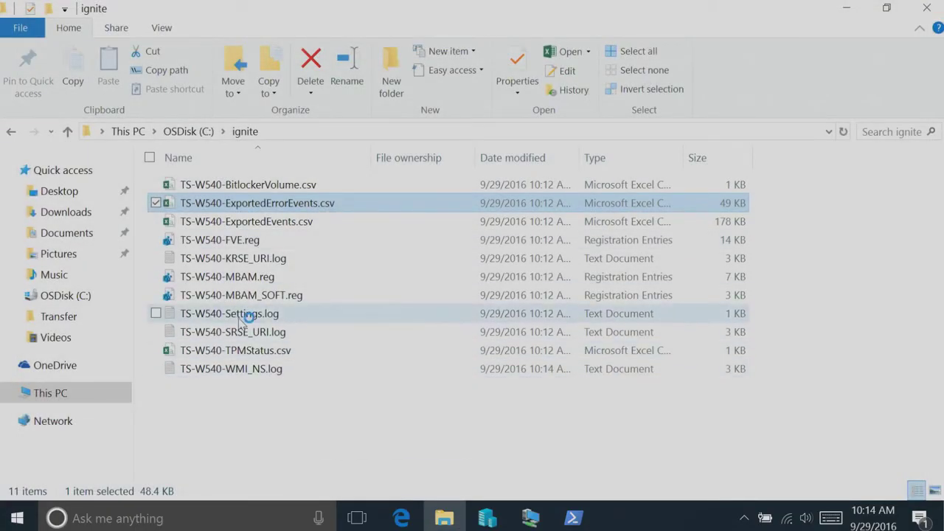
# Open TS-W540-Settings.log briefly, then close it
pyautogui.doubleClick(247, 316)
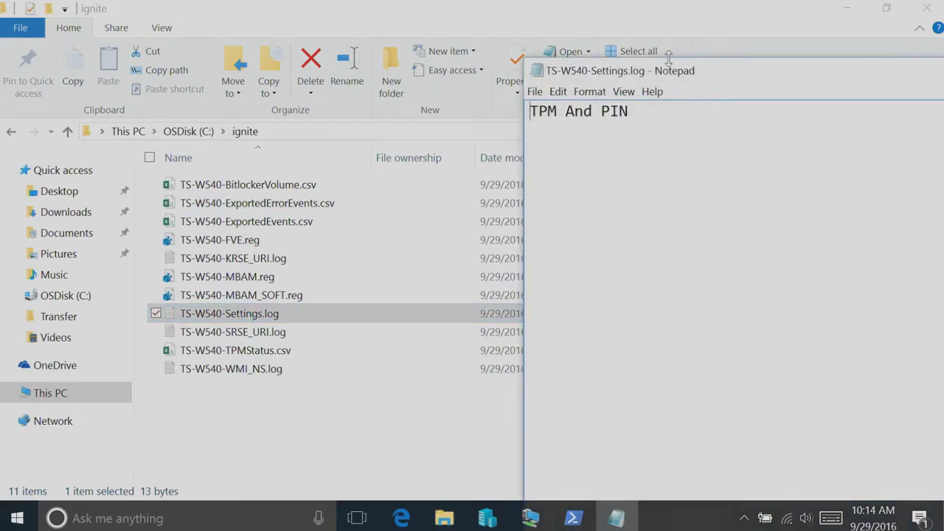
pyautogui.moveTo(680, 71); pyautogui.dragTo(354, 37)
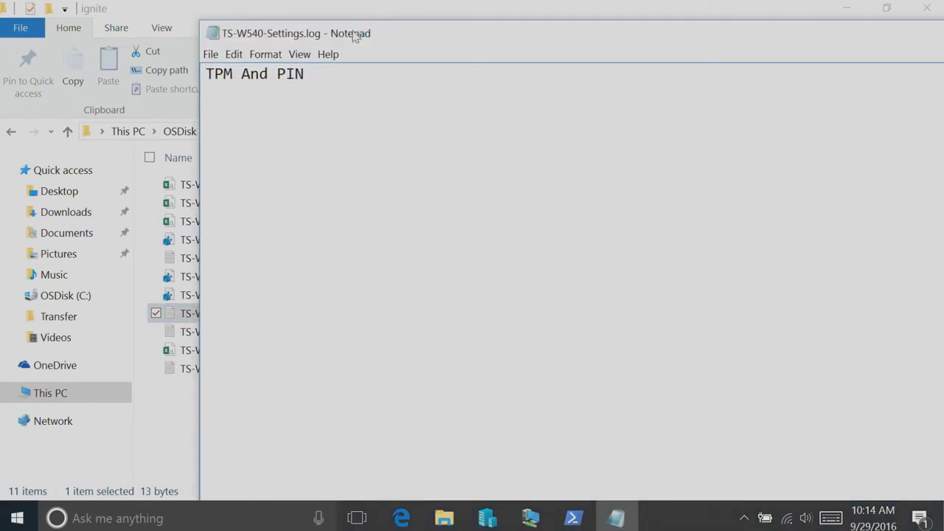
pyautogui.doubleClick(212, 33)
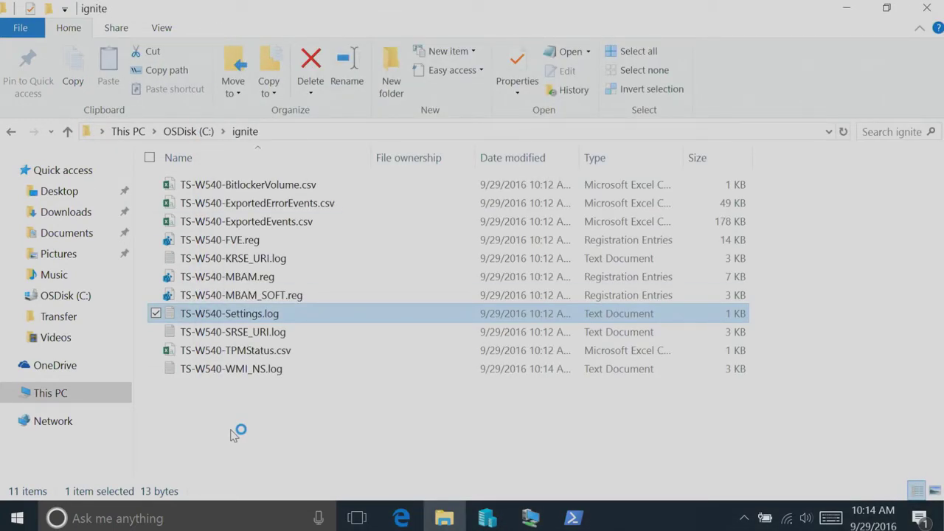
# Read the C: encryptable-volume data in a maximized TS-W540-WMI_NS.log, close it, and select TS-W540-TPMStatus.csv
pyautogui.doubleClick(245, 369)
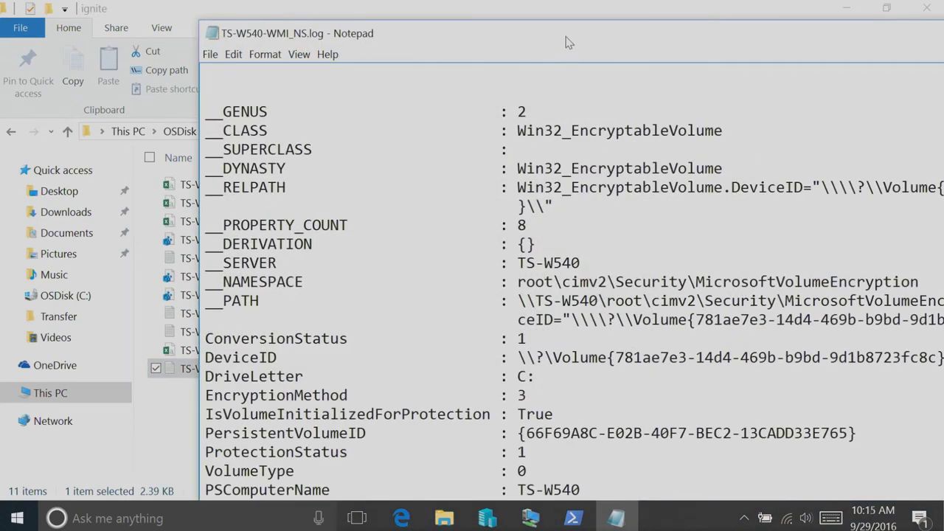
pyautogui.doubleClick(568, 42)
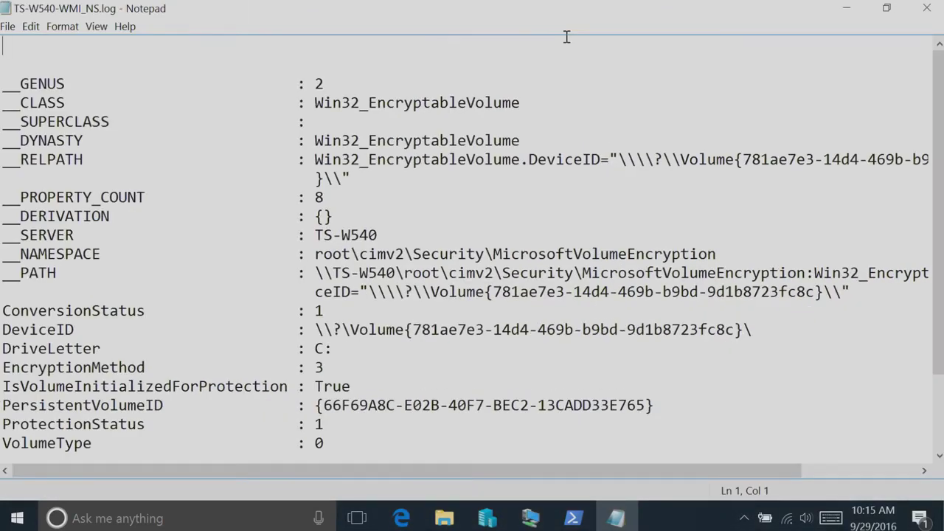
pyautogui.click(940, 9)
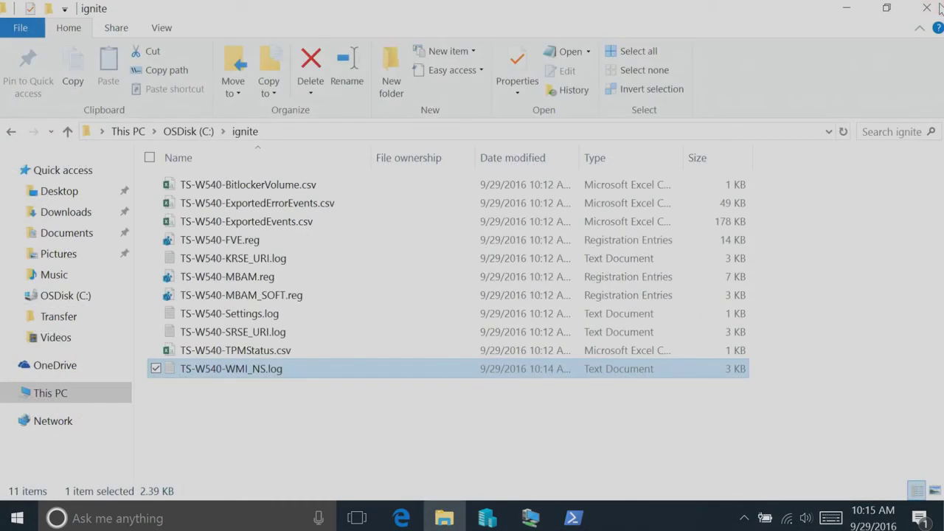
pyautogui.click(242, 352)
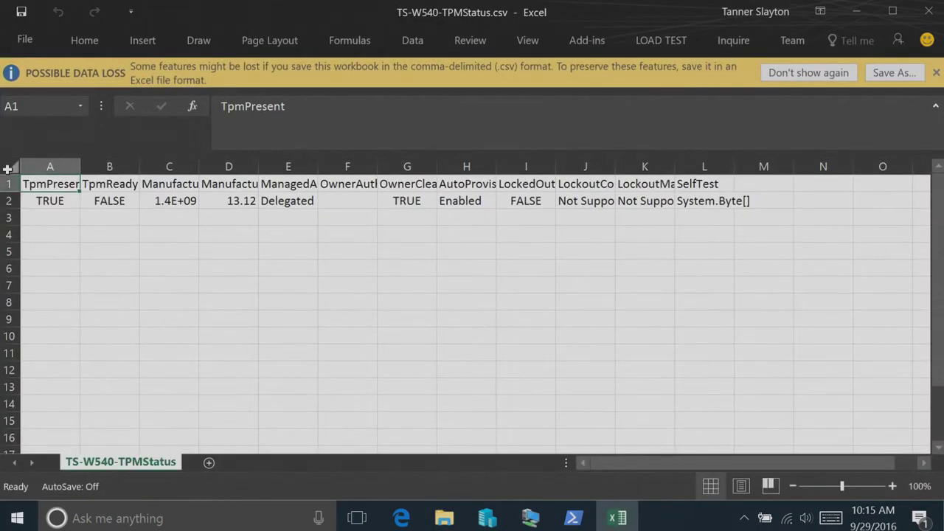
# Autofit all TPMStatus columns, check TpmPresent, TpmReady and LockedOut, then close without saving
pyautogui.click(8, 169)
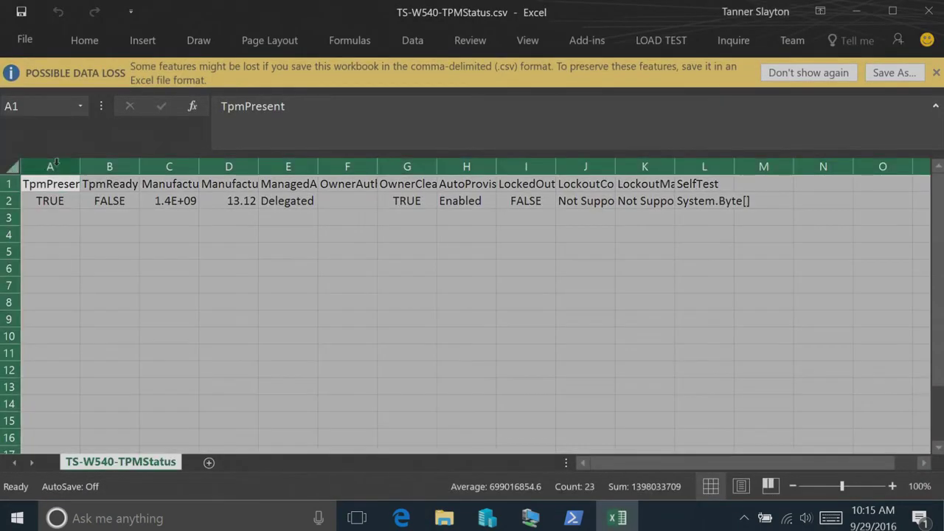
pyautogui.doubleClick(79, 166)
pyautogui.click(480, 239)
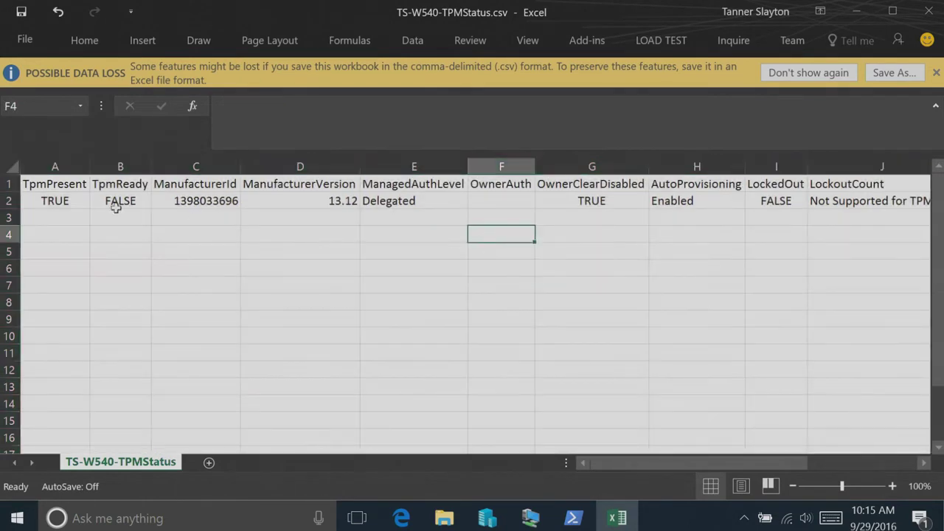
pyautogui.click(76, 202)
pyautogui.press('Right')
pyautogui.press('Right')
pyautogui.press('Right')
pyautogui.press('Right')
pyautogui.press('Right')
pyautogui.press('Right')
pyautogui.press('Right')
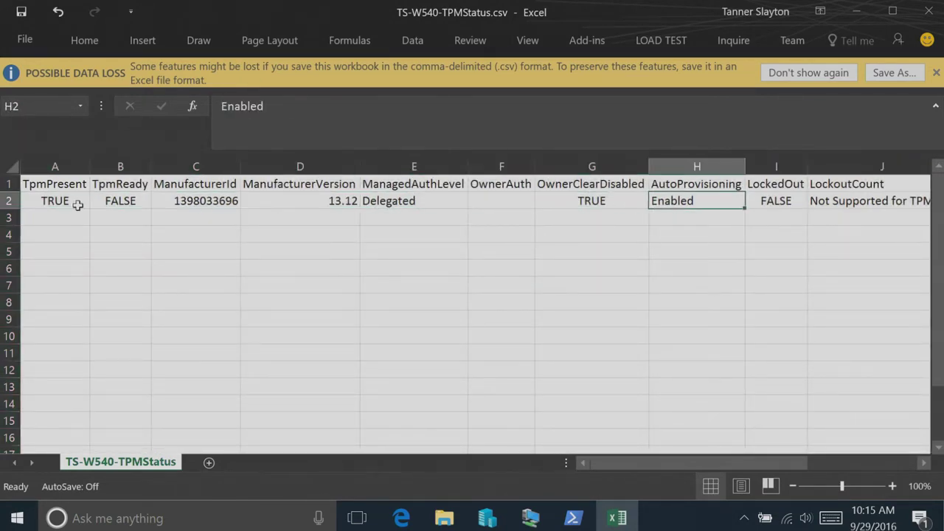
pyautogui.press('Right')
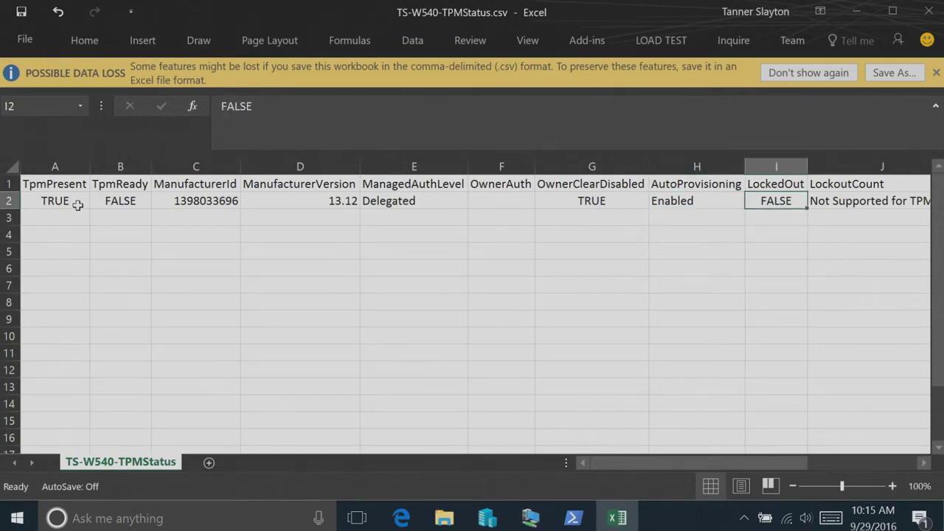
pyautogui.click(928, 10)
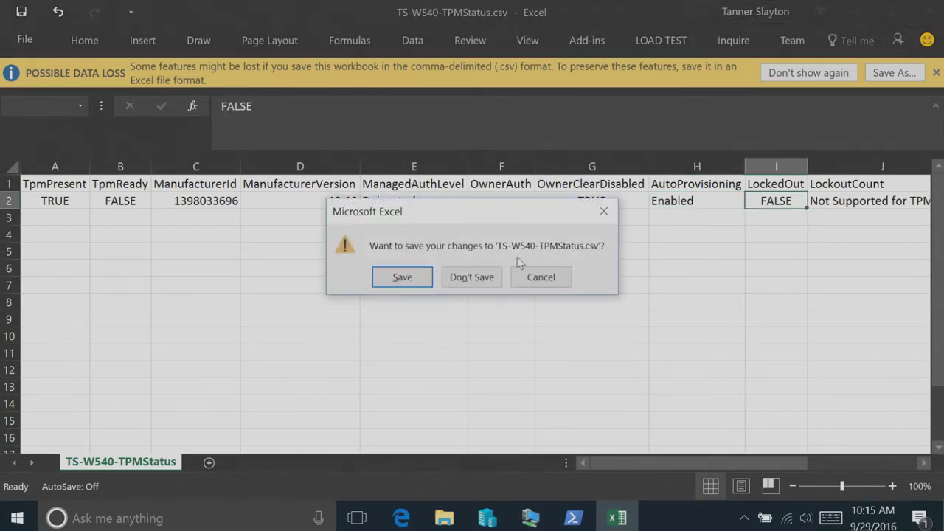
pyautogui.click(476, 274)
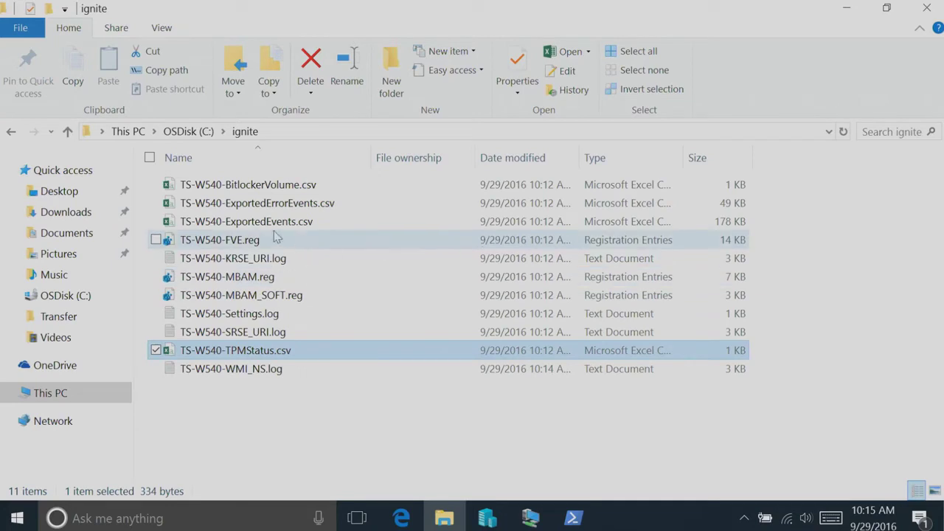
pyautogui.click(260, 259)
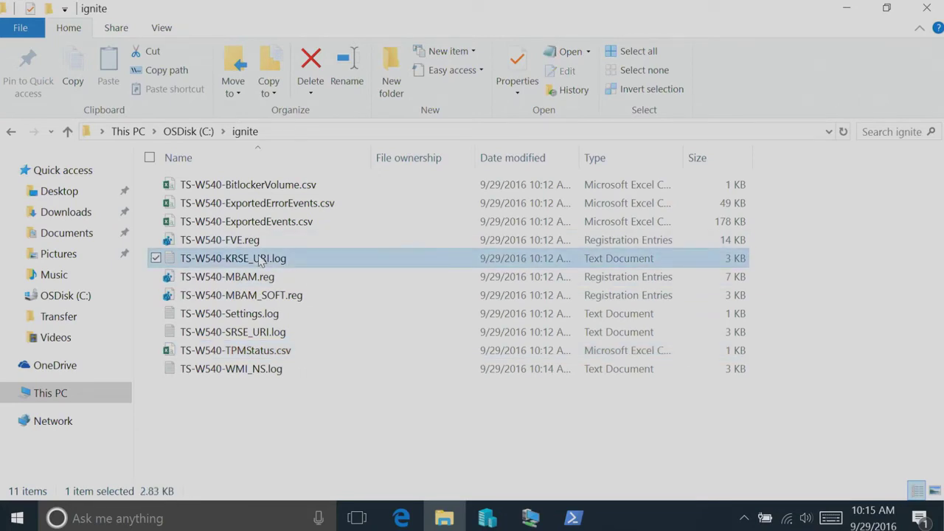
pyautogui.doubleClick(264, 222)
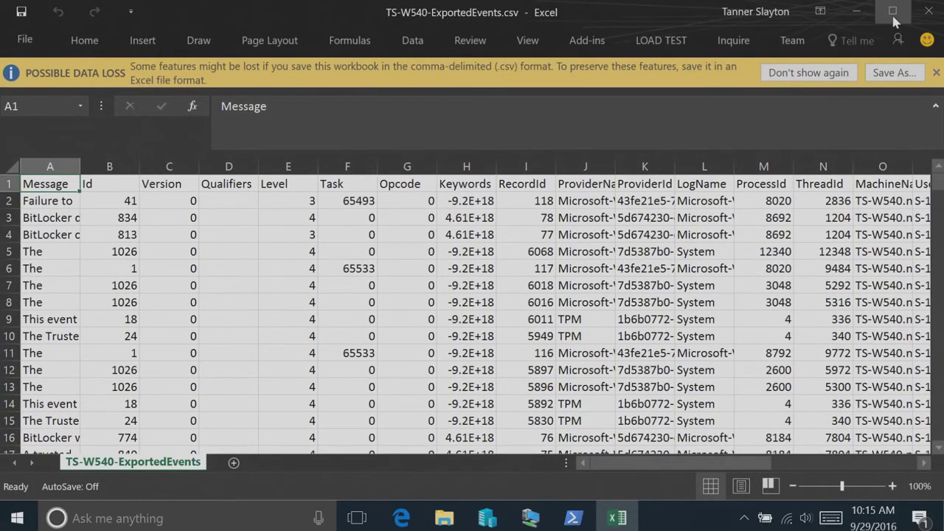
pyautogui.click(894, 21)
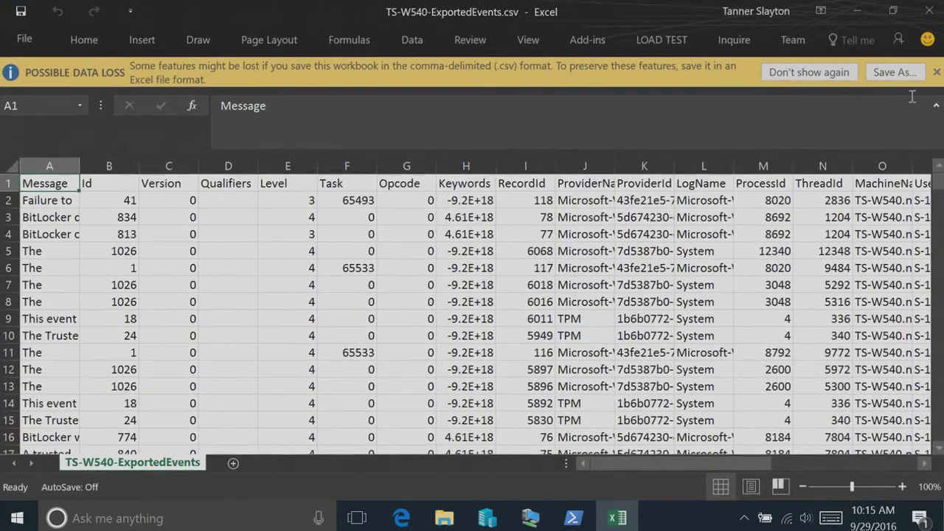
pyautogui.moveTo(939, 181); pyautogui.dragTo(939, 222)
pyautogui.click(929, 10)
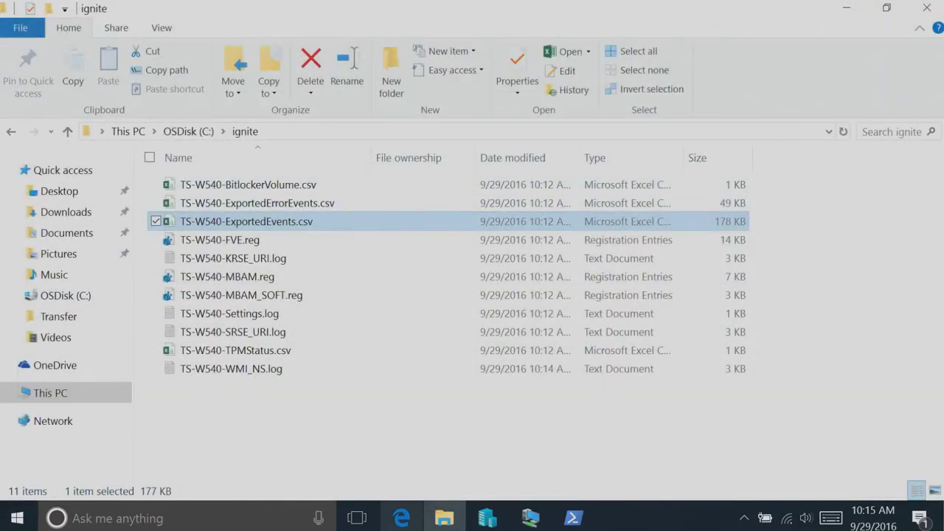
# Start PowerShell ISE from the console and open Get-MBAMClientLogs.ps1
pyautogui.click(573, 517)
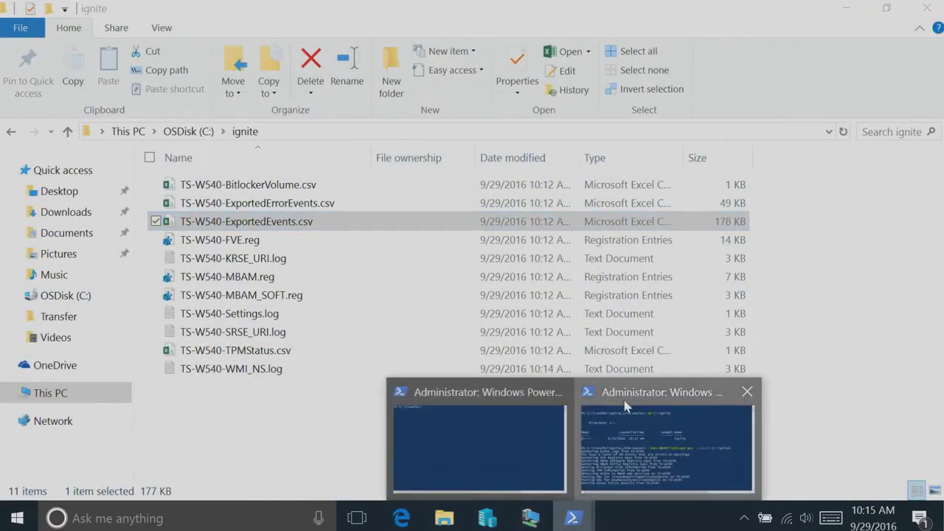
pyautogui.click(627, 407)
pyautogui.write('ise')
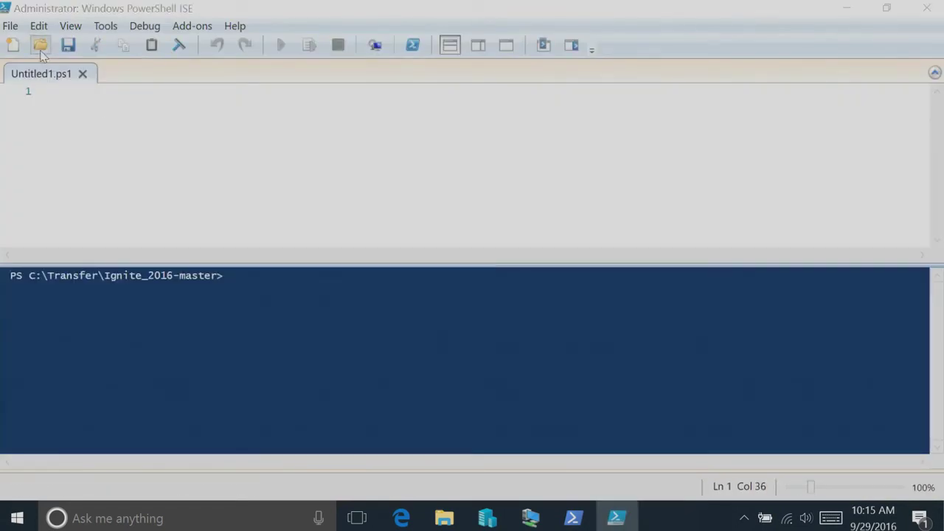
pyautogui.click(41, 50)
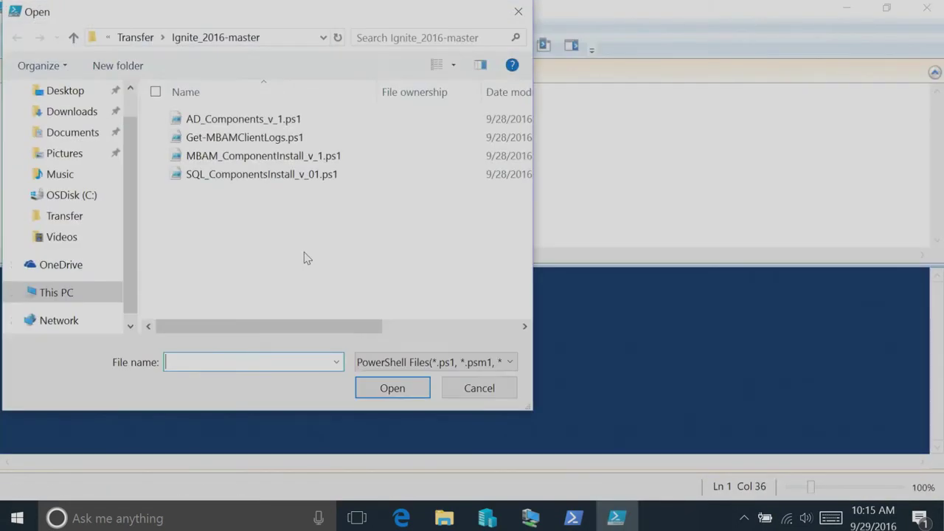
pyautogui.click(249, 141)
pyautogui.doubleClick(249, 142)
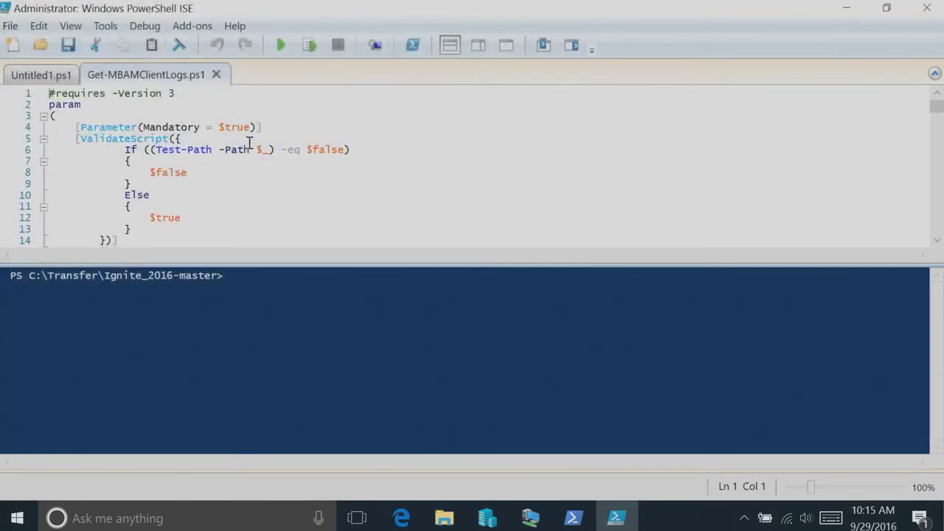
# Enlarge the script pane to review the event-log queries, then close the script and ISE
pyautogui.click(854, 272)
pyautogui.scroll(-9, 937, 227)
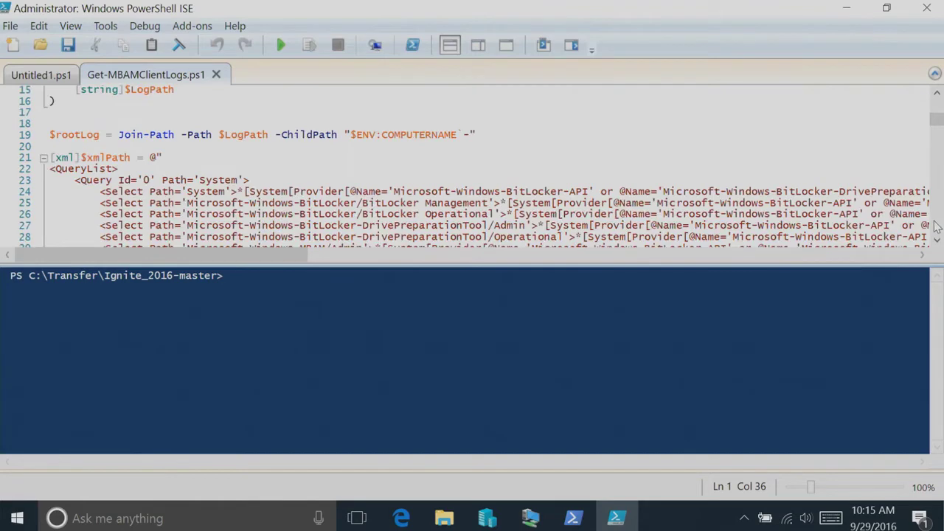
pyautogui.click(937, 94)
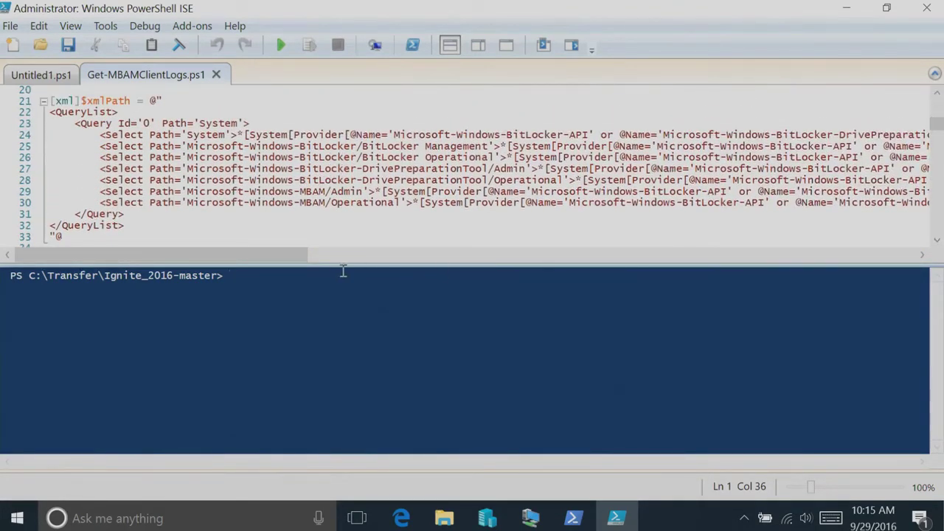
pyautogui.moveTo(345, 265); pyautogui.dragTo(336, 417)
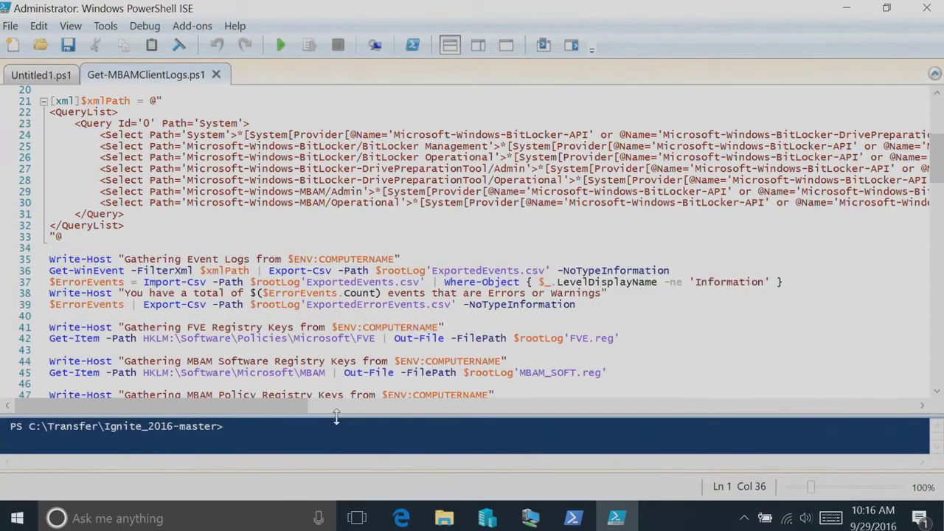
pyautogui.moveTo(217, 408)
pyautogui.mouseDown()
pyautogui.moveTo(243, 422)
pyautogui.moveTo(342, 402)
pyautogui.moveTo(807, 411)
pyautogui.moveTo(199, 409)
pyautogui.mouseUp()
pyautogui.click(216, 74)
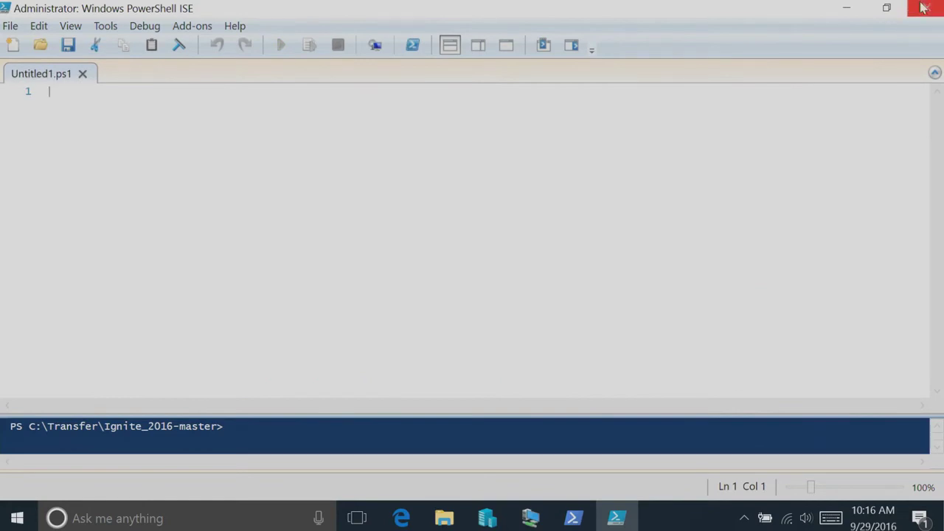
pyautogui.click(927, 9)
# Launch PowerShell ISE with ise from the log-collection console
pyautogui.click(625, 218)
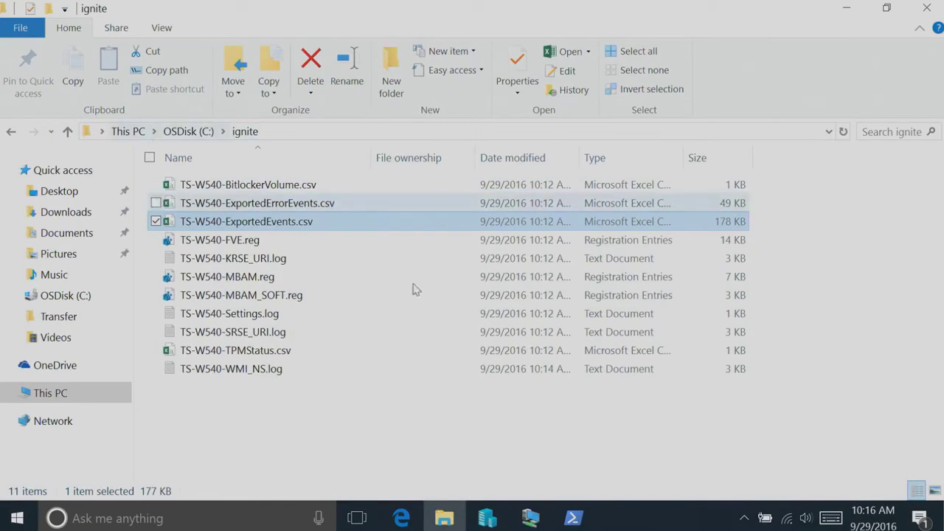
pyautogui.click(574, 518)
pyautogui.moveTo(574, 517)
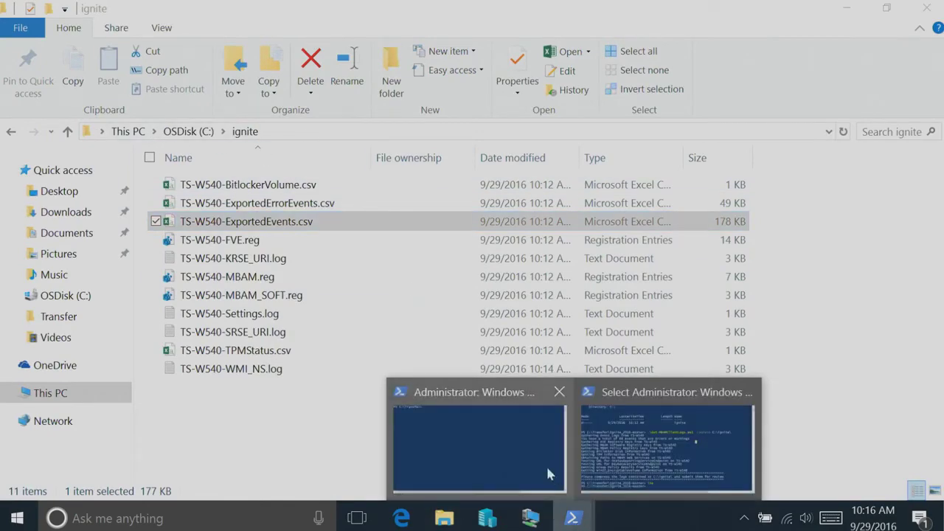
pyautogui.click(623, 446)
pyautogui.write('ise')
pyautogui.press('Return')
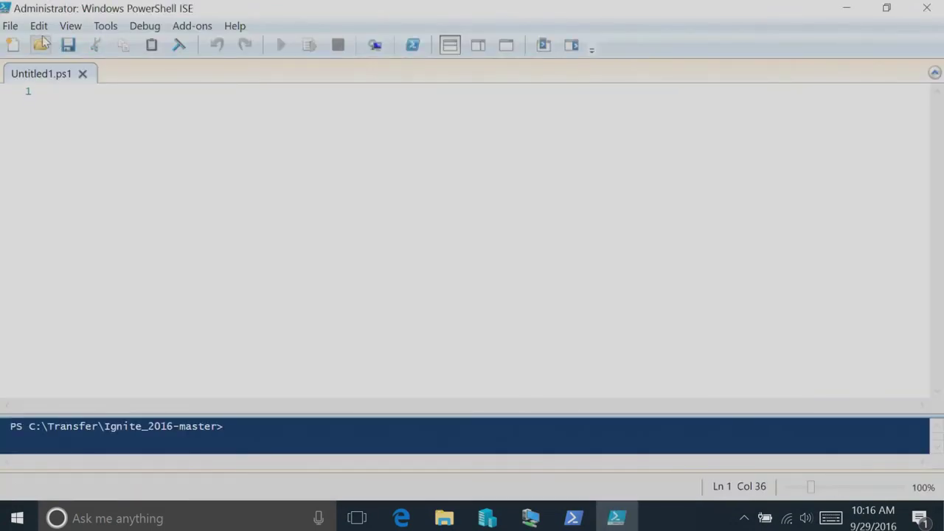
# Open SQL_ComponentsInstall_v_01.ps1, MBAM_ComponentInstall_v_1.ps1 and AD_Components_v_1.ps1 together
pyautogui.click(41, 44)
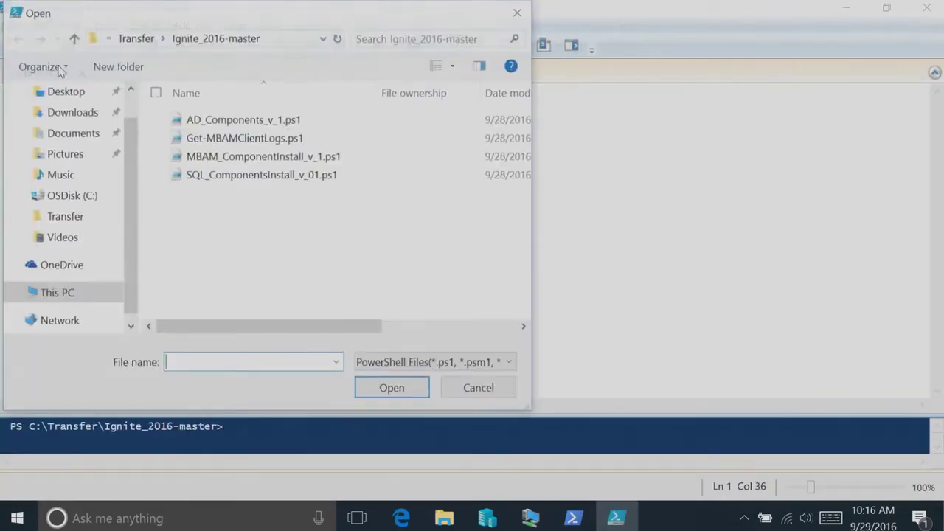
pyautogui.click(228, 177)
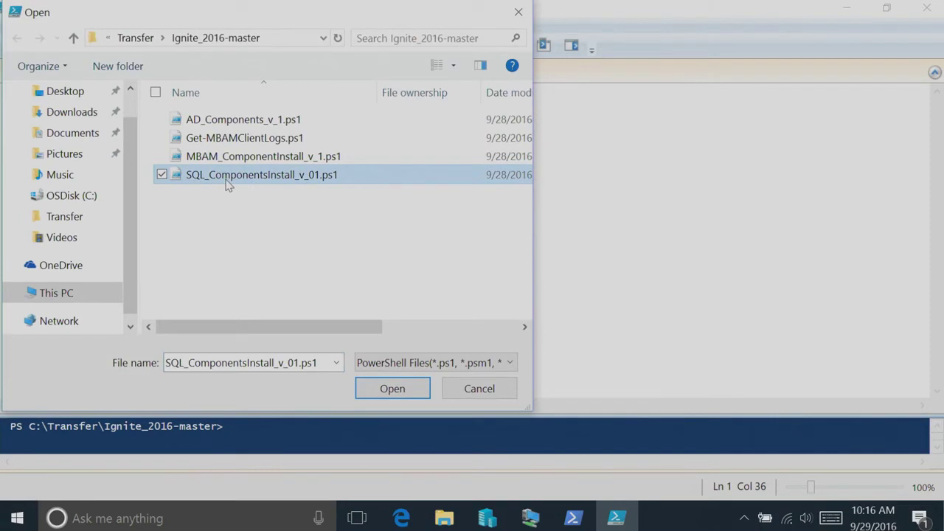
pyautogui.keyDown('ctrl'); pyautogui.click(206, 157); pyautogui.keyUp('ctrl')
pyautogui.keyDown('ctrl'); pyautogui.click(236, 120); pyautogui.keyUp('ctrl')
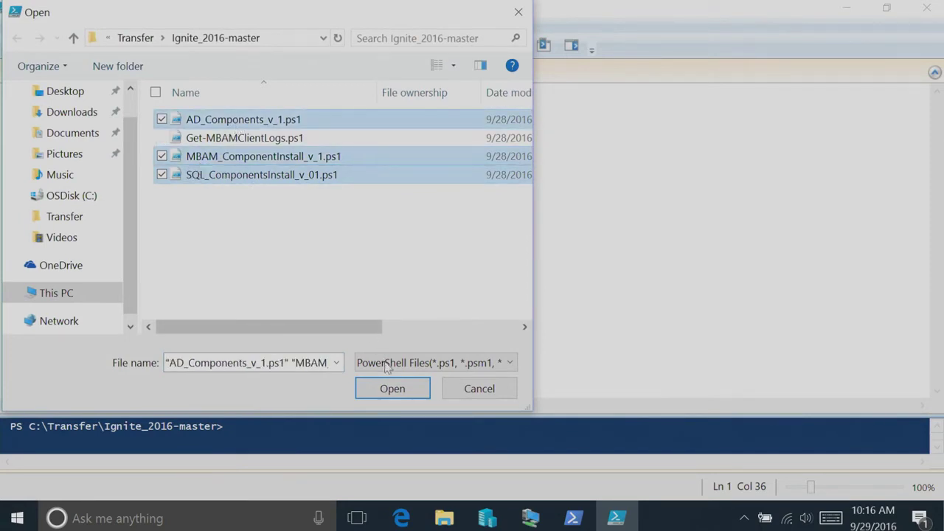
pyautogui.click(397, 387)
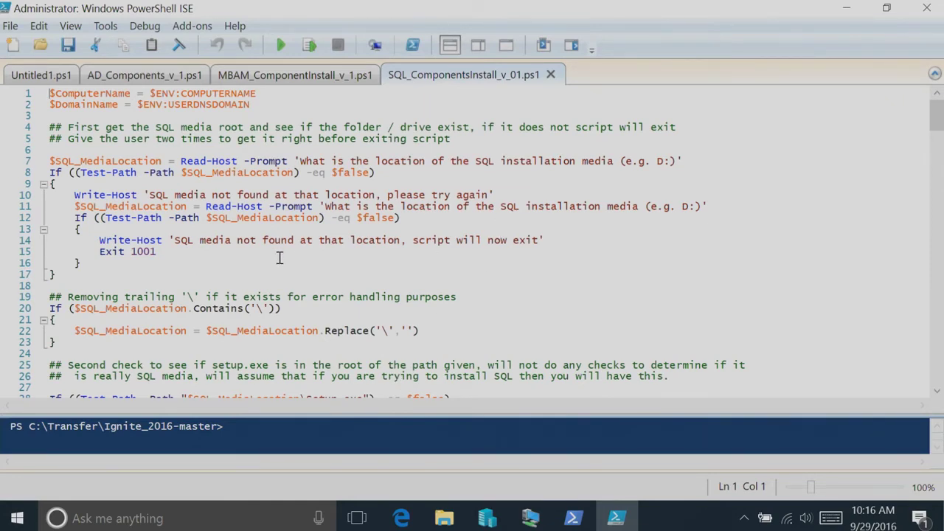
# Scroll through SQL_ComponentsInstall_v_01.ps1 to review its SQL media-location checks
pyautogui.scroll(-3, 281, 257)
pyautogui.scroll(-4, 280, 257)
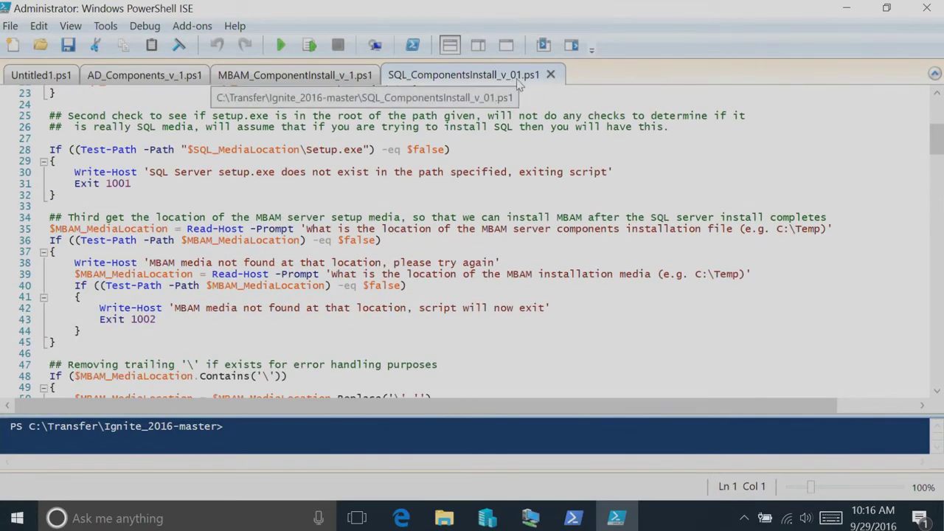
pyautogui.scroll(-1, 489, 183)
pyautogui.scroll(-1, 489, 183)
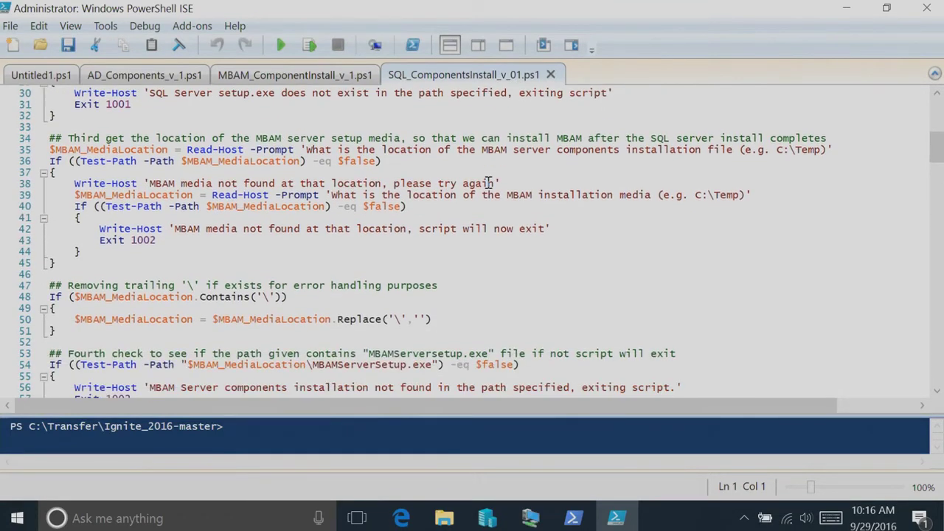
pyautogui.scroll(-8, 489, 183)
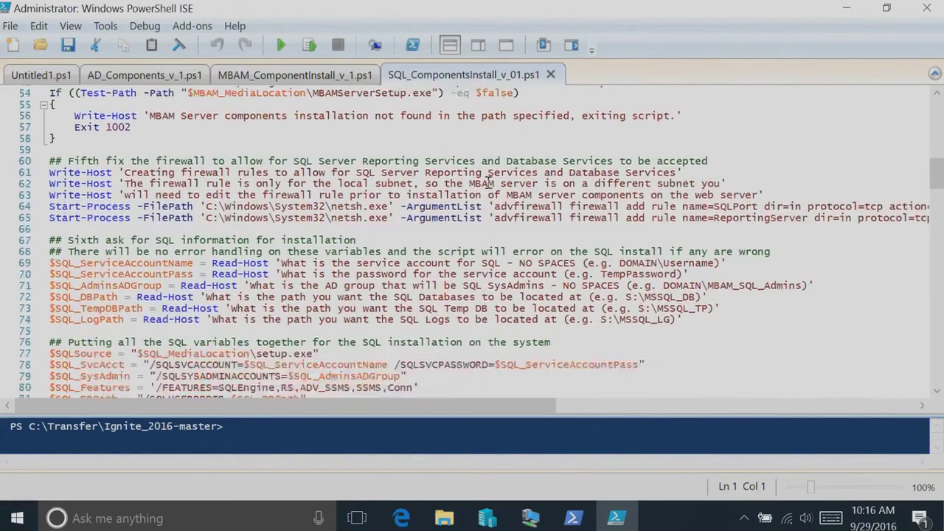
pyautogui.scroll(-14, 489, 183)
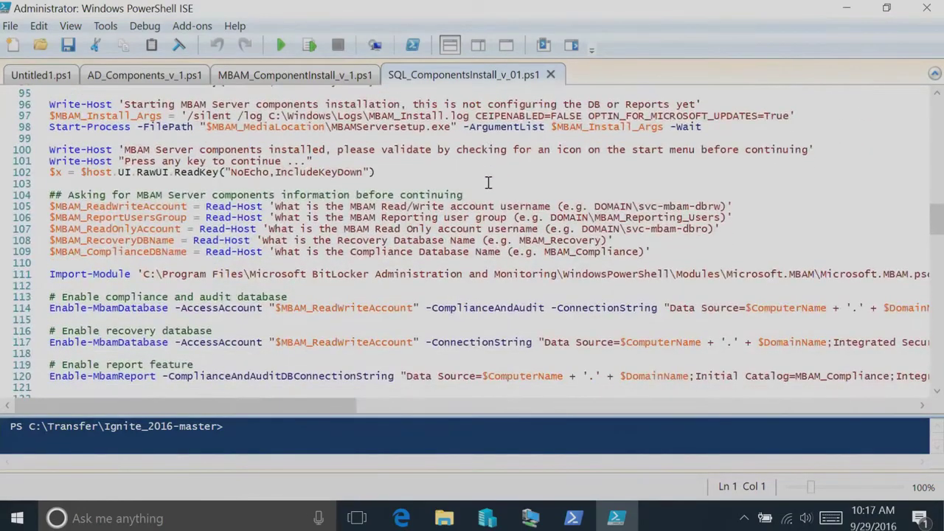
pyautogui.scroll(1, 488, 182)
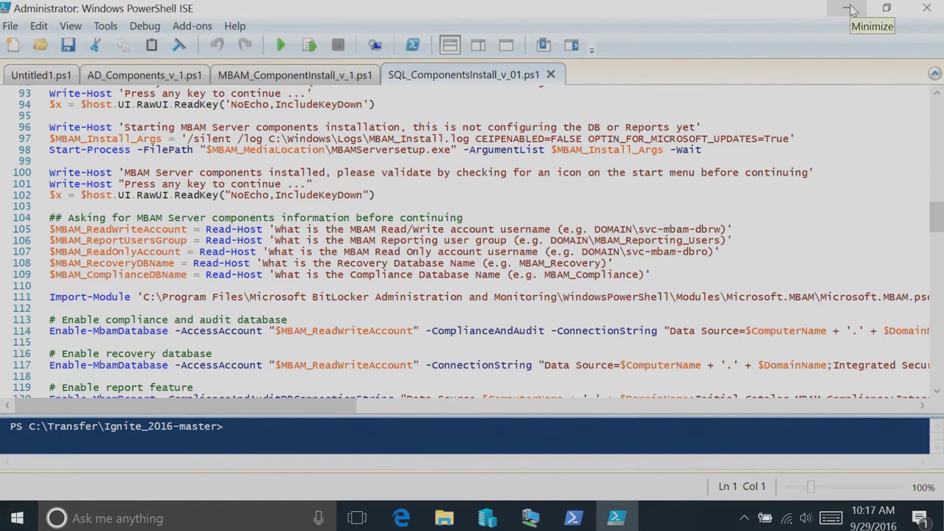
# Close PowerShell ISE to return to the log-collection console
pyautogui.rightClick(852, 10)
pyautogui.click(889, 6)
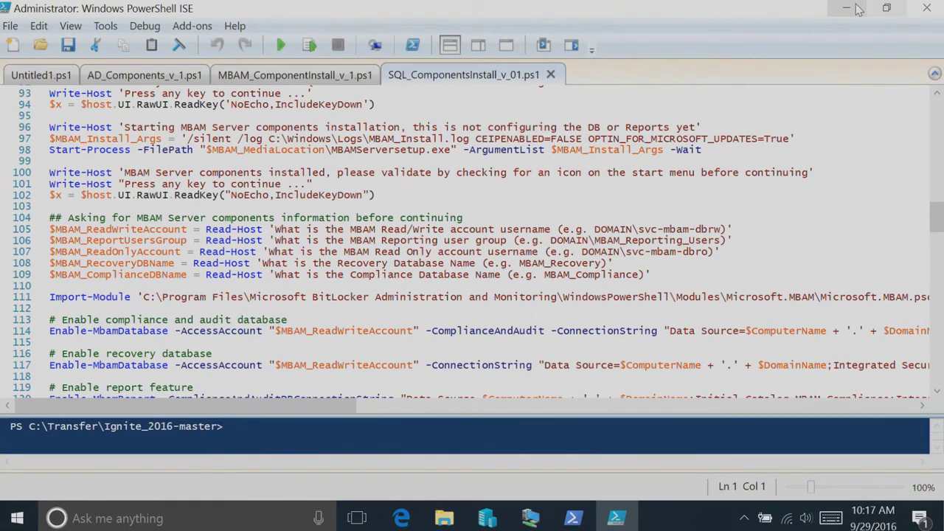
pyautogui.click(927, 7)
# Clear the PowerShell console with Ctrl+L and minimize it
pyautogui.click(511, 272)
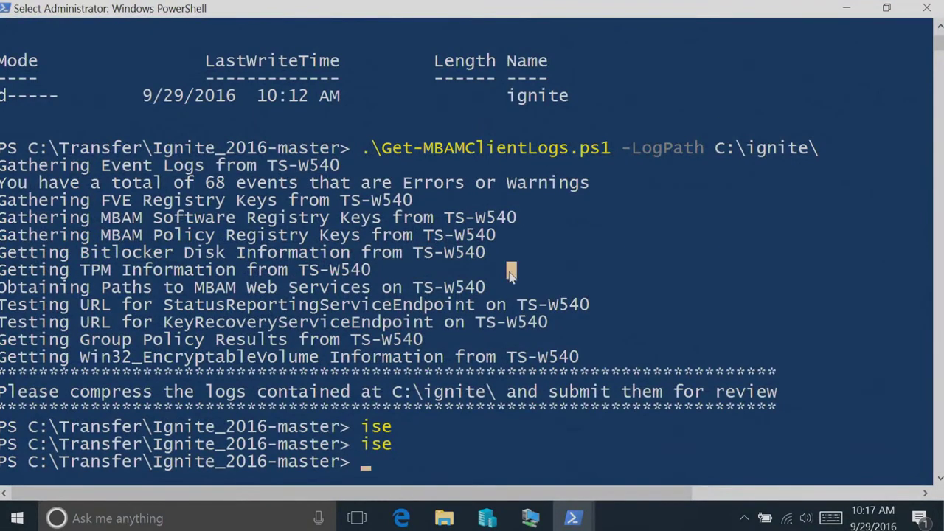
pyautogui.press('Escape')
pyautogui.hotkey('ctrl', 'l')
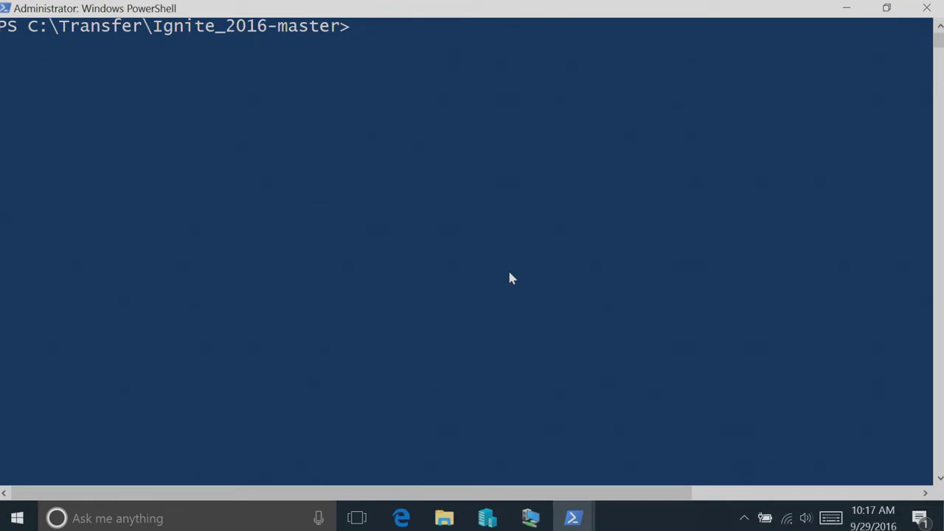
pyautogui.click(846, 8)
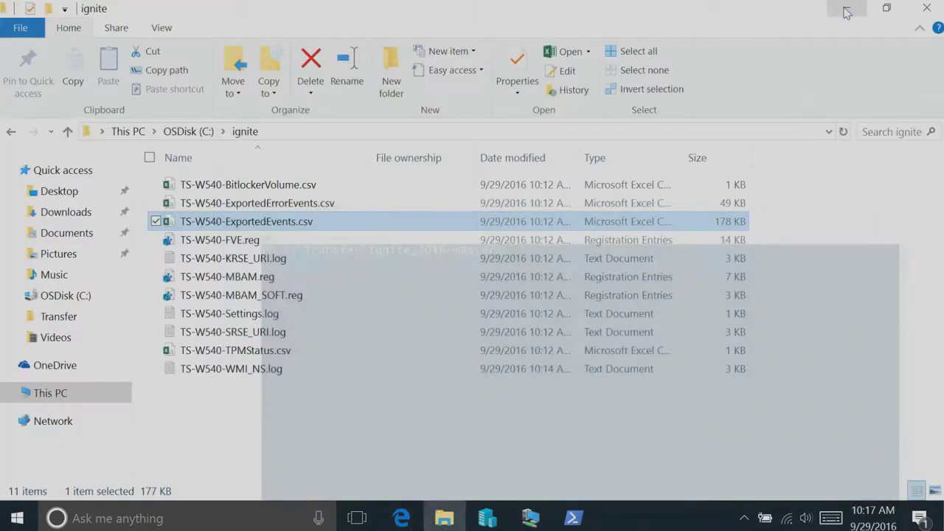
# Go up from ignite to C: in Explorer, then switch to the C:\Transfer console
pyautogui.click(193, 131)
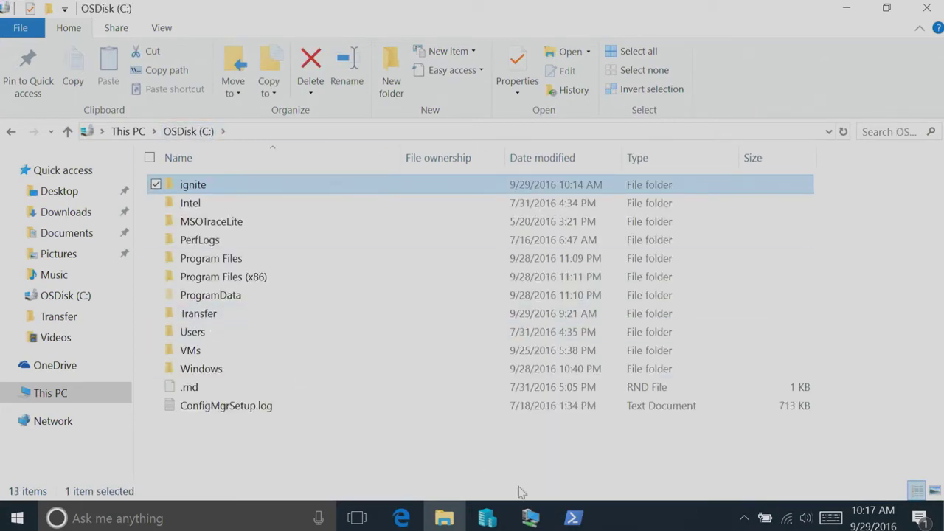
pyautogui.click(568, 519)
pyautogui.click(476, 447)
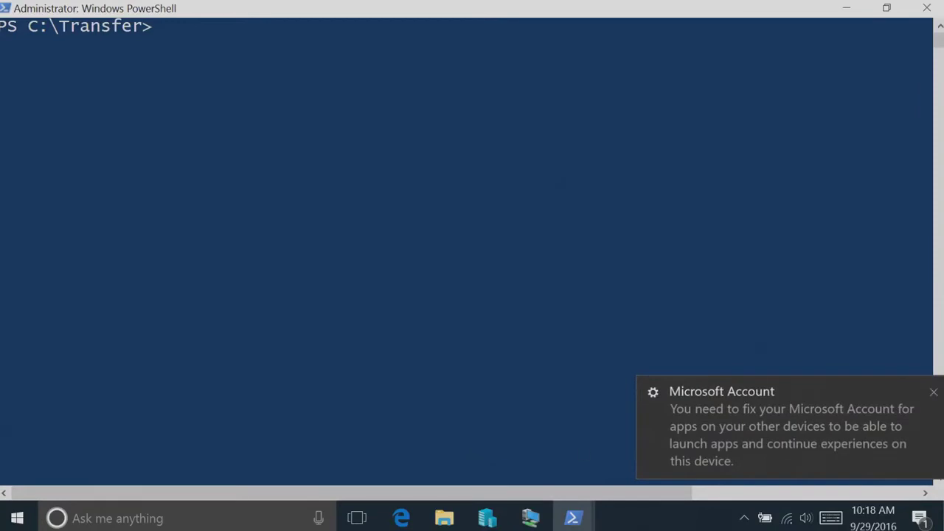
# Dismiss the Microsoft Account toast, run ls *.exe, and tab-complete .\PCPTool.exe at the prompt
pyautogui.click(936, 392)
pyautogui.click(378, 147)
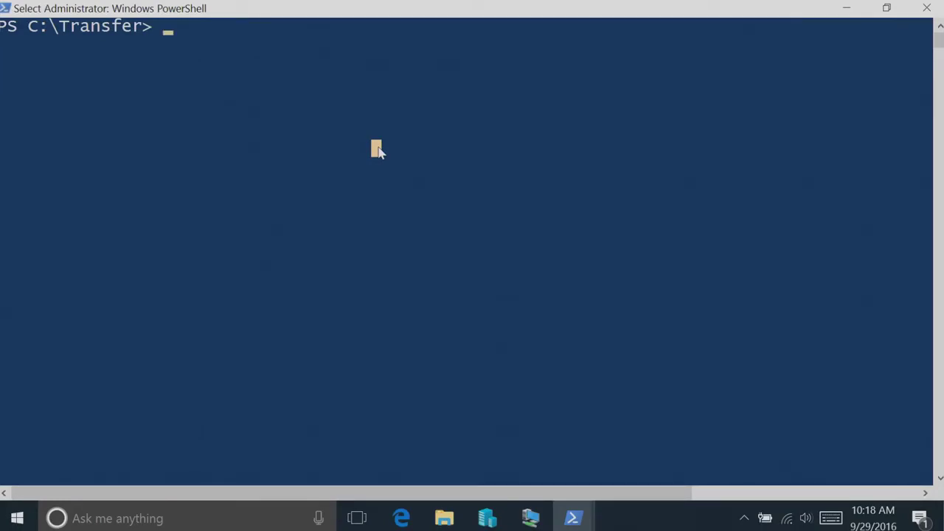
pyautogui.write('ls *.exe')
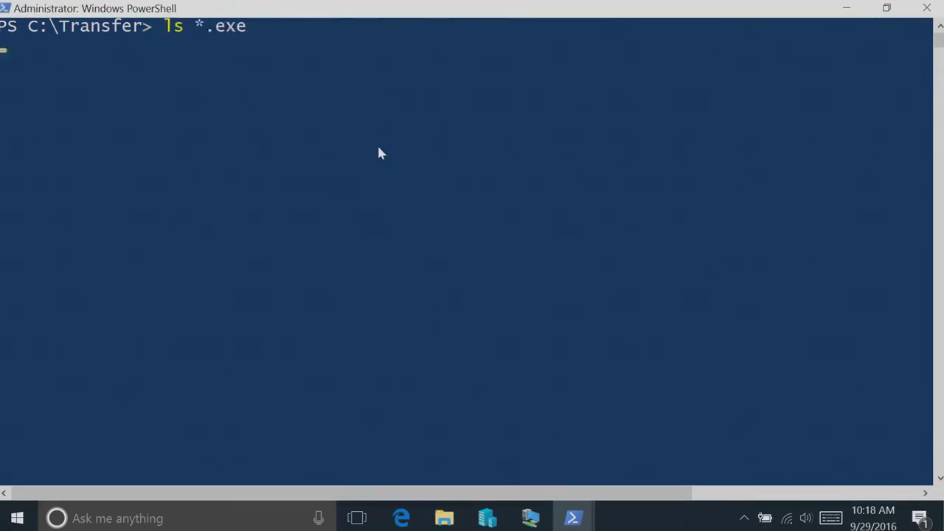
pyautogui.press('Return')
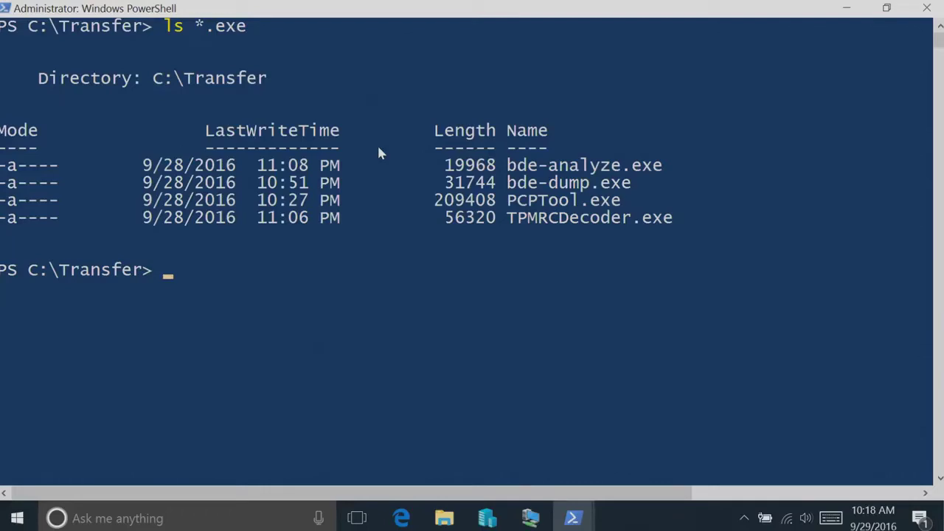
pyautogui.write('pcp')
pyautogui.press('Tab')
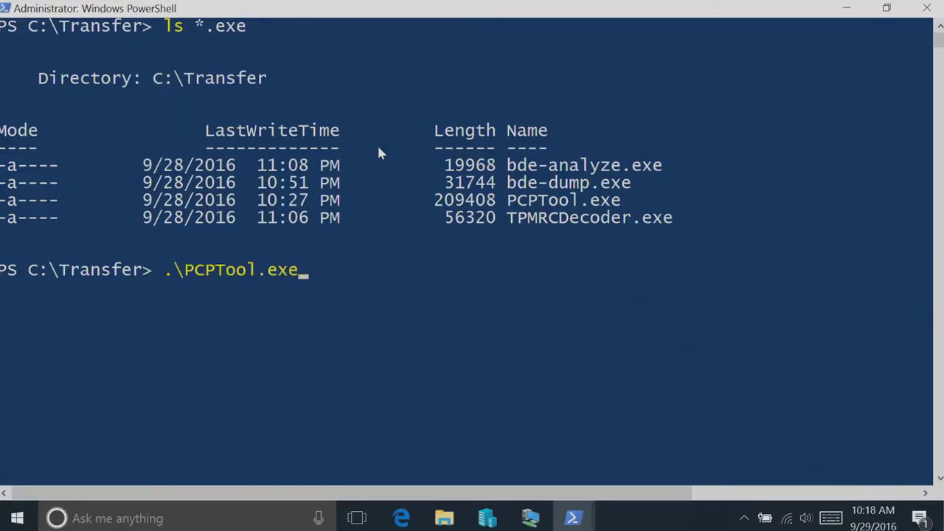
# Open Desktop\demo_commands.txt in Notepad and find the pcptool getpcrs line
pyautogui.click(444, 518)
pyautogui.click(59, 191)
pyautogui.doubleClick(205, 240)
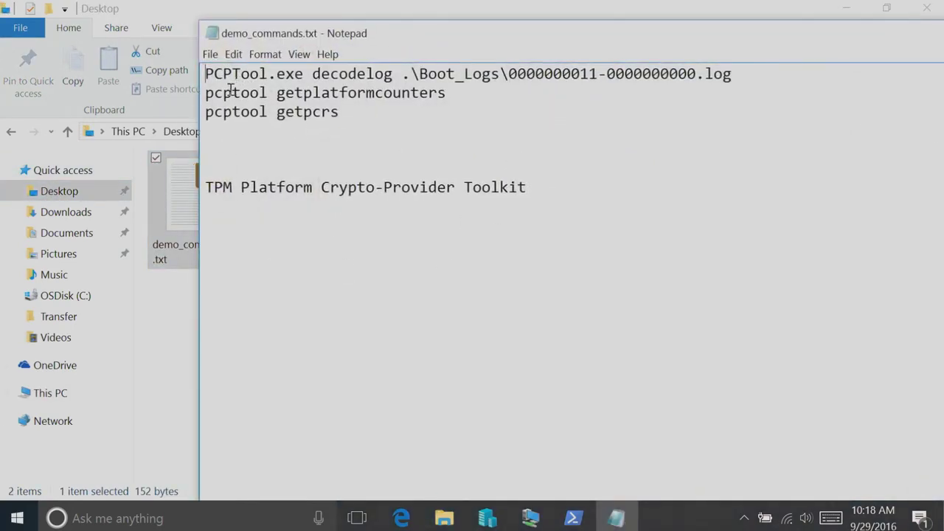
pyautogui.moveTo(206, 111)
pyautogui.mouseDown()
pyautogui.moveTo(365, 121)
pyautogui.moveTo(206, 112)
pyautogui.mouseUp()
pyautogui.click(353, 112)
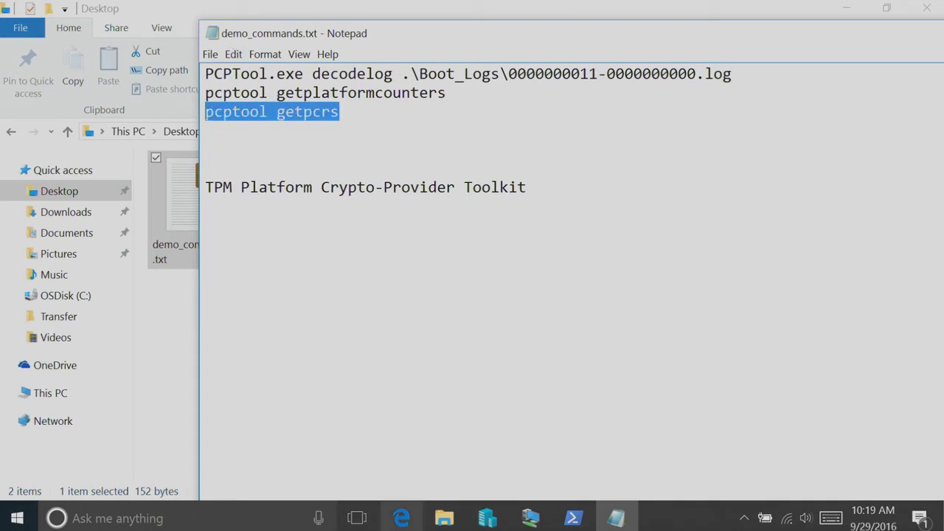
# Clear the console with cls and run .\pcptool getpcrs to list PCRs 00–23
pyautogui.click(574, 518)
pyautogui.write('cls')
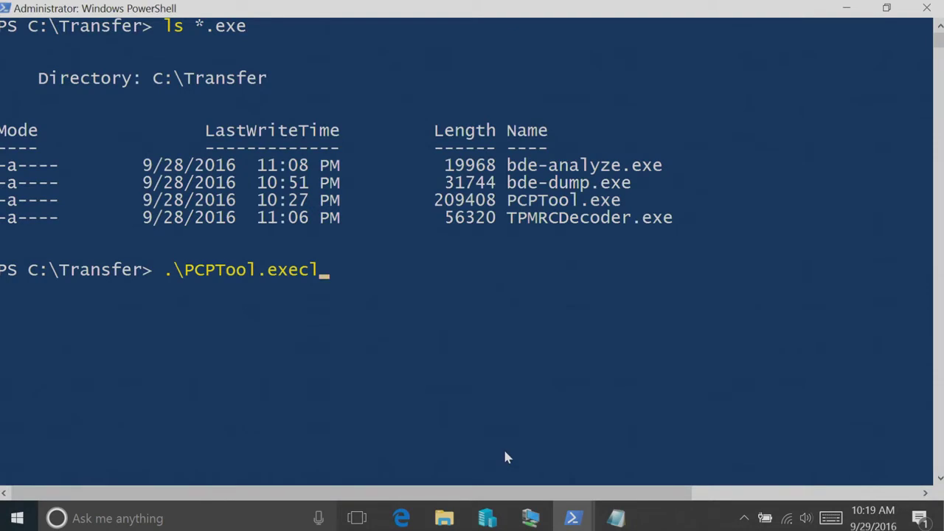
pyautogui.press('Return')
pyautogui.write('cls')
pyautogui.press('Return')
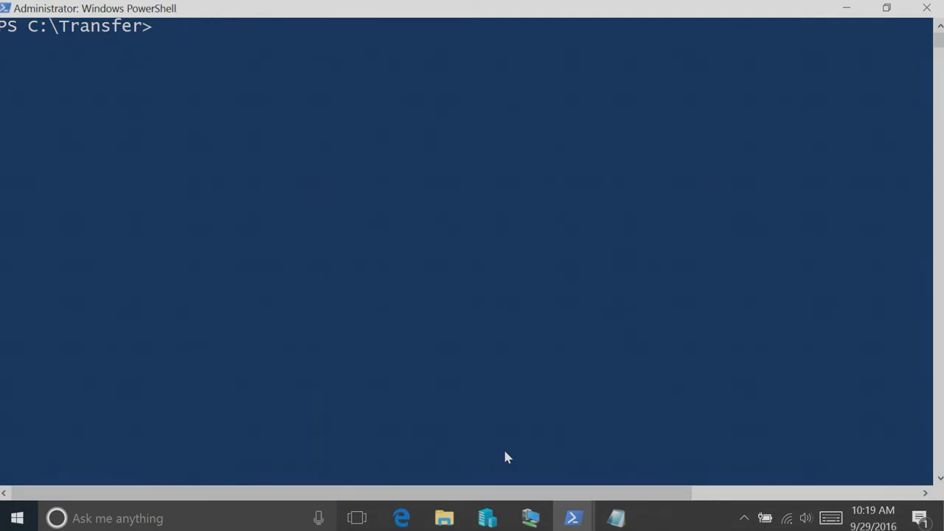
pyautogui.write('.\\pcptool getpcrs')
pyautogui.press('Return')
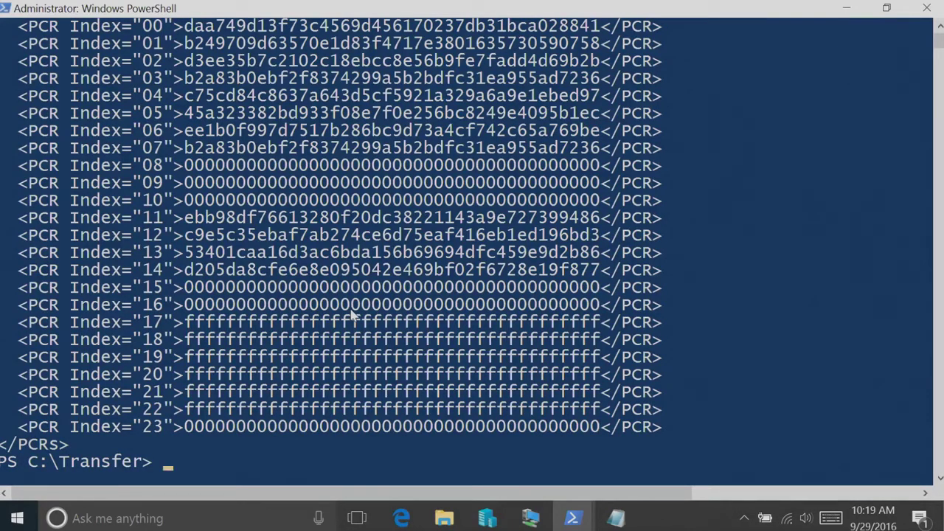
# List C:'s BitLocker protectors with manage-bde and highlight the TPM And PIN PCR profile 0, 2, 4, 11
pyautogui.write('manage-bde')
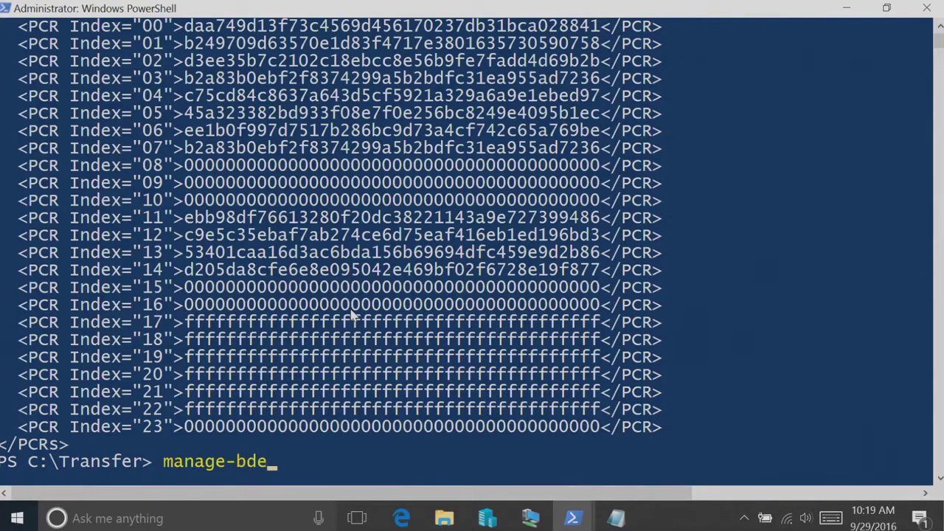
pyautogui.write(' -protectors -get c:')
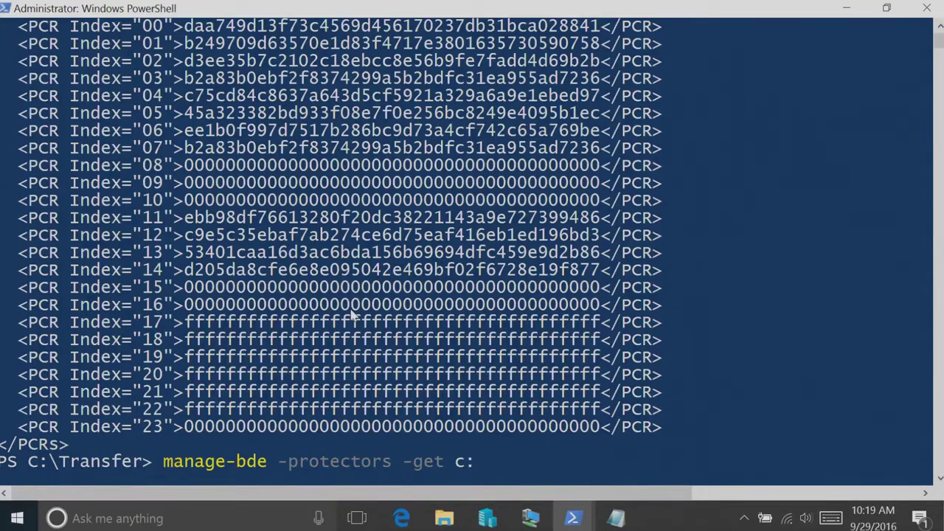
pyautogui.press('Return')
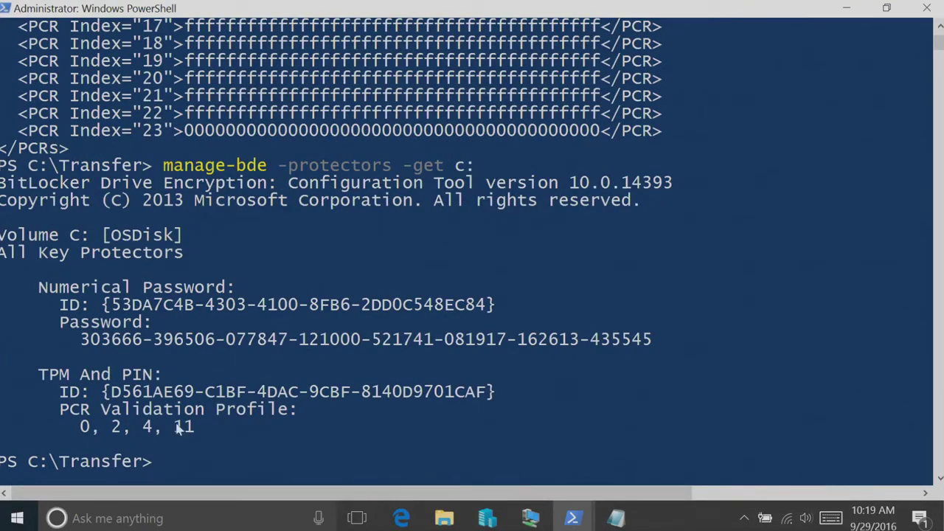
pyautogui.moveTo(81, 427); pyautogui.dragTo(194, 434)
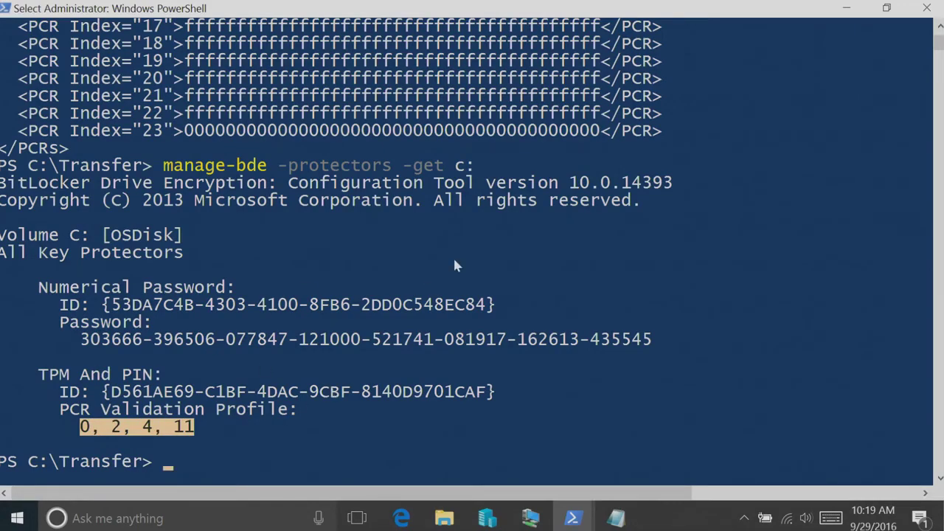
pyautogui.scroll(6, 457, 268)
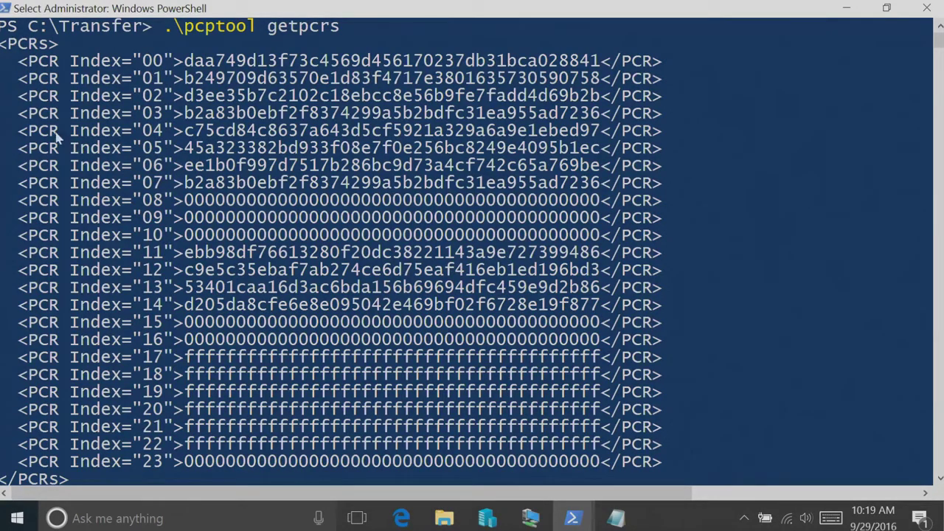
pyautogui.click(22, 97)
pyautogui.moveTo(23, 97); pyautogui.dragTo(668, 107)
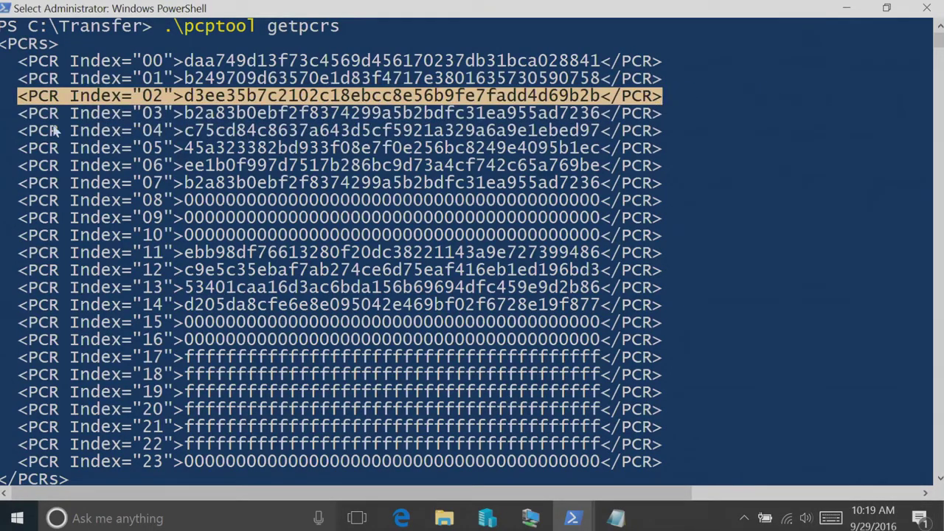
pyautogui.click(22, 133)
pyautogui.moveTo(22, 133); pyautogui.dragTo(693, 133)
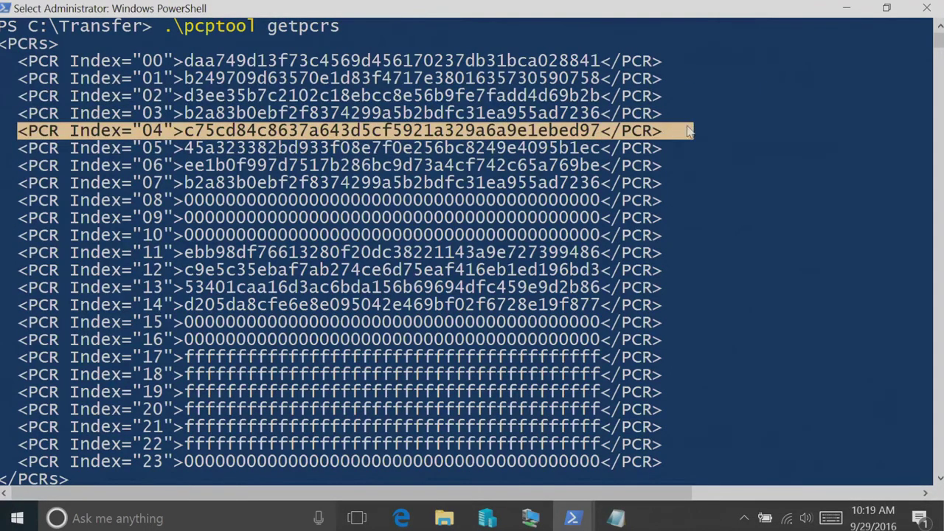
pyautogui.moveTo(13, 185); pyautogui.dragTo(529, 177)
pyautogui.click(531, 183)
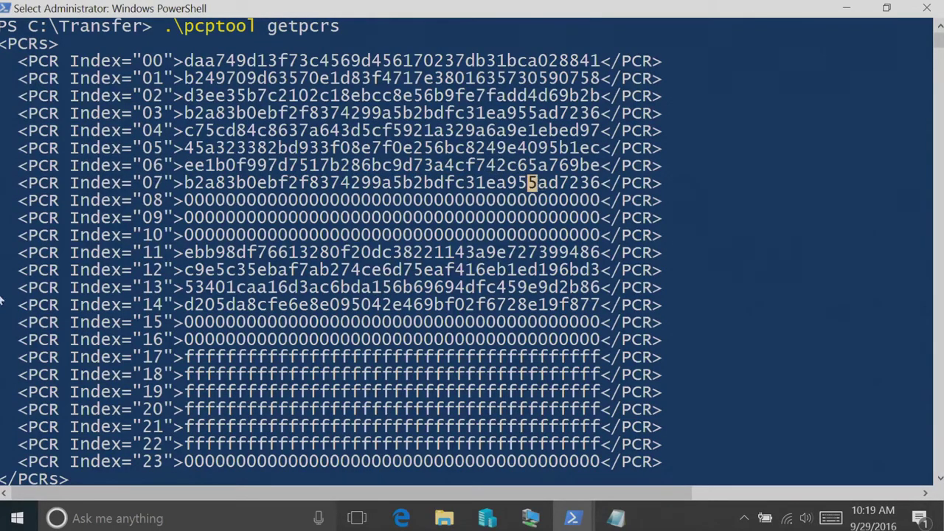
pyautogui.moveTo(22, 255); pyautogui.dragTo(457, 266)
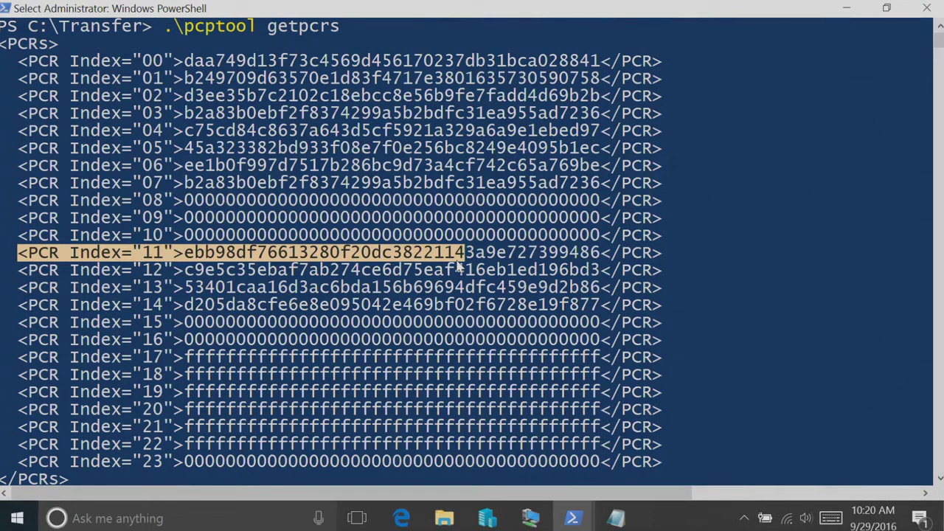
pyautogui.click(616, 518)
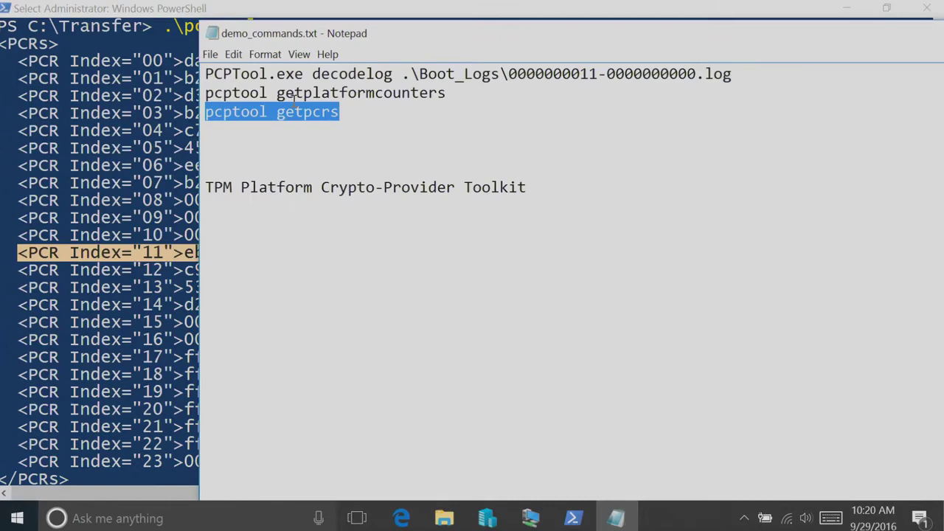
pyautogui.moveTo(206, 74); pyautogui.dragTo(803, 68)
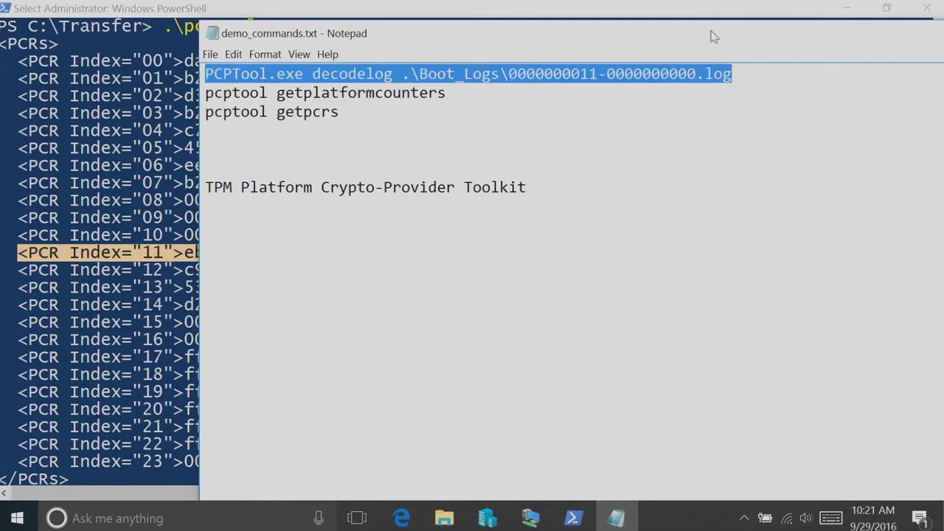
pyautogui.click(557, 6)
pyautogui.write('cls')
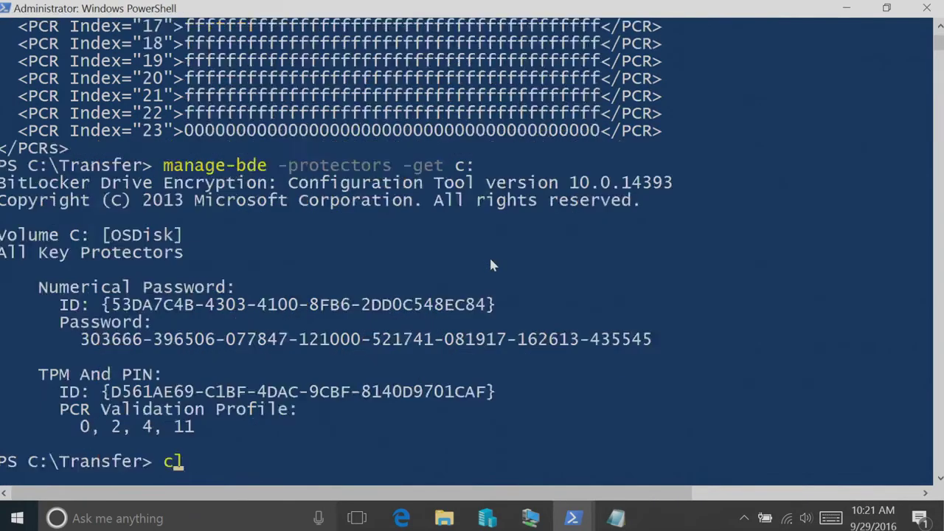
pyautogui.press('Return')
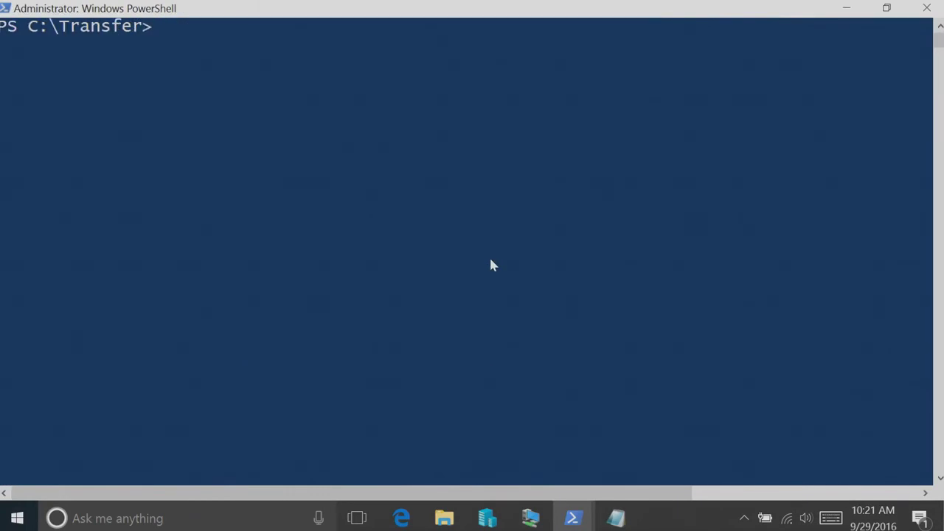
pyautogui.write('PCPTool.exe decodelog .\\Boot_Logs\\0000000011-0000000000.log')
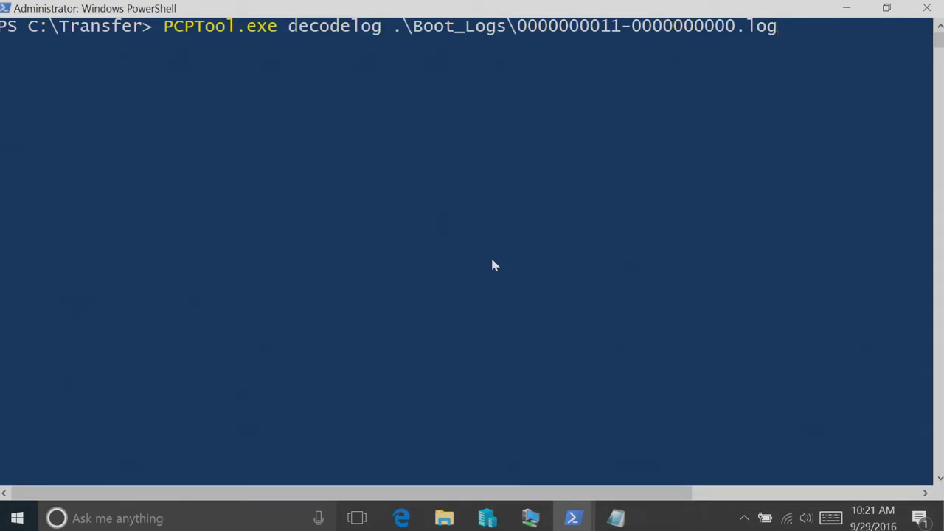
pyautogui.write('>')
pyautogui.click(445, 519)
pyautogui.hotkey('alt', 'd')
pyautogui.write('c:')
pyautogui.press('BackSpace')
pyautogui.write('wi')
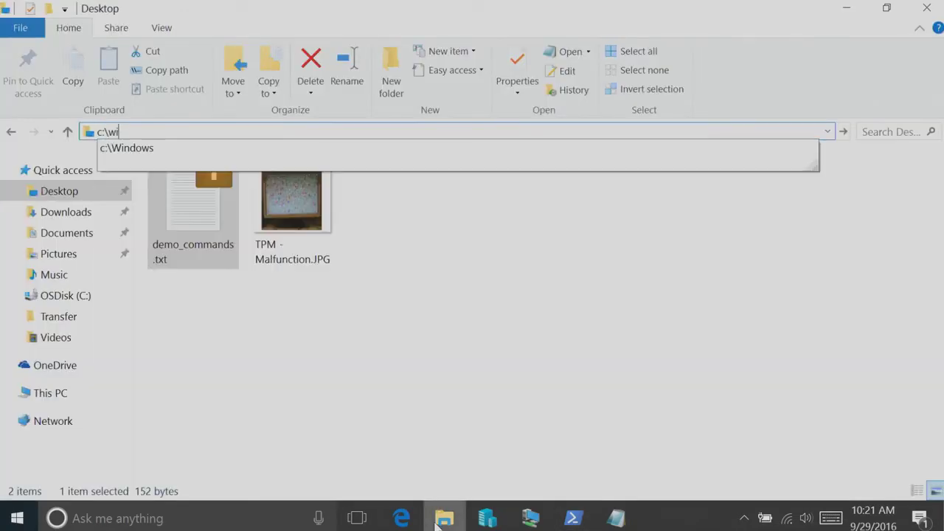
pyautogui.write('ndows\\logs\\mea')
pyautogui.press('Down')
pyautogui.press('Return')
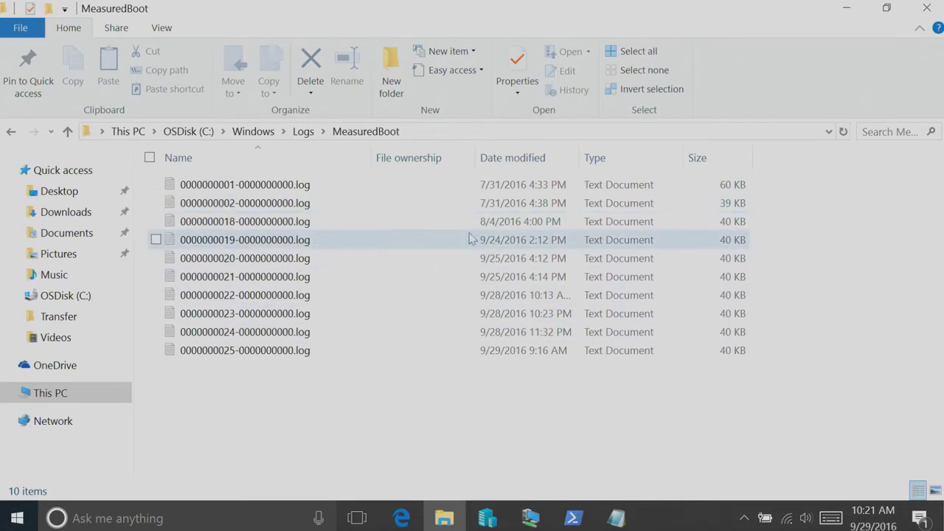
pyautogui.click(846, 7)
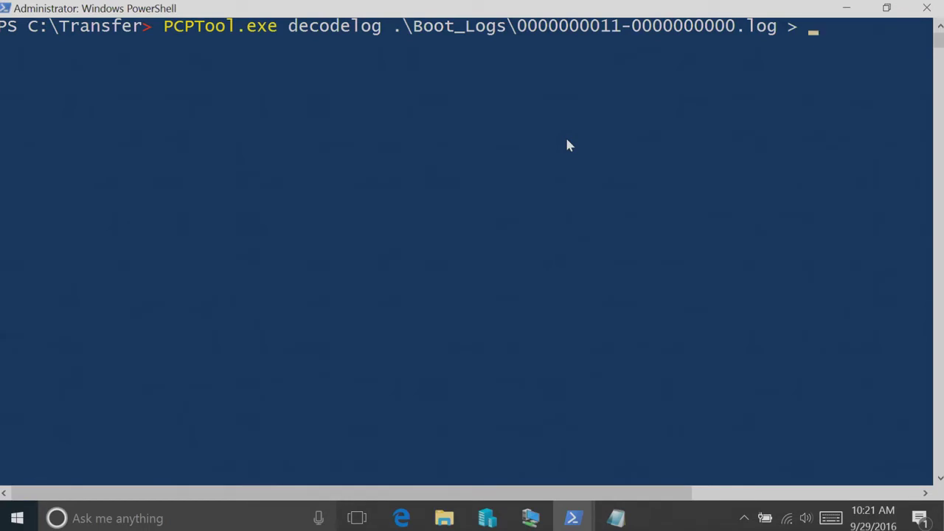
# Redirect the decoded log to output.txt, rerunning the command as .\PCPTool.exe after the first attempt fails
pyautogui.write('output.txt')
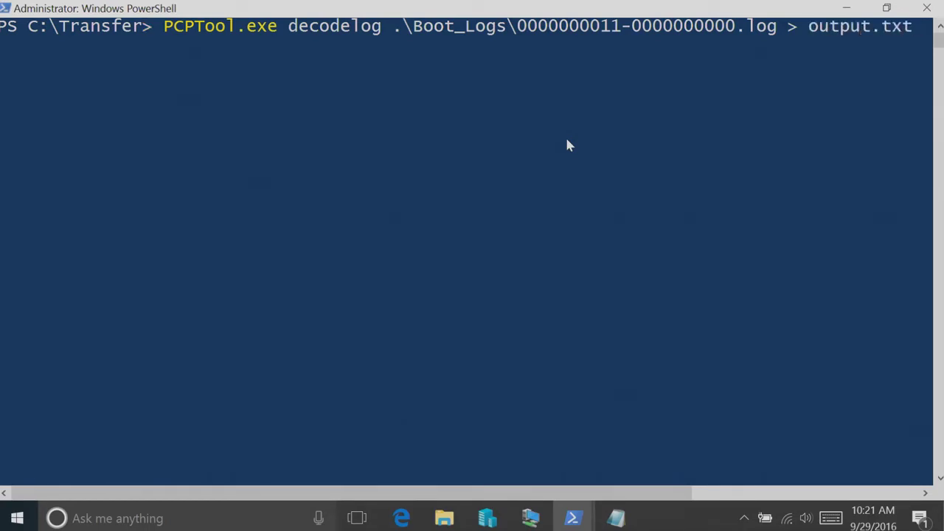
pyautogui.press('Return')
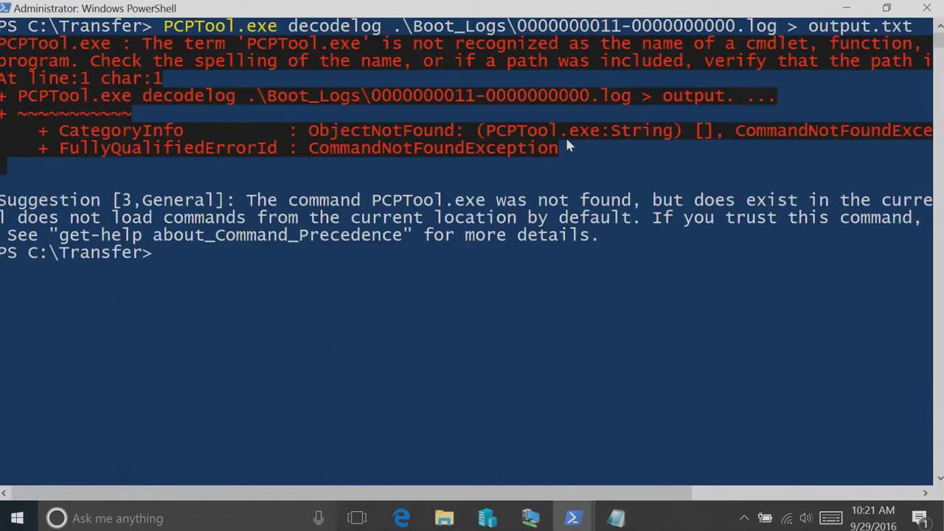
pyautogui.press('Up')
pyautogui.press('Home')
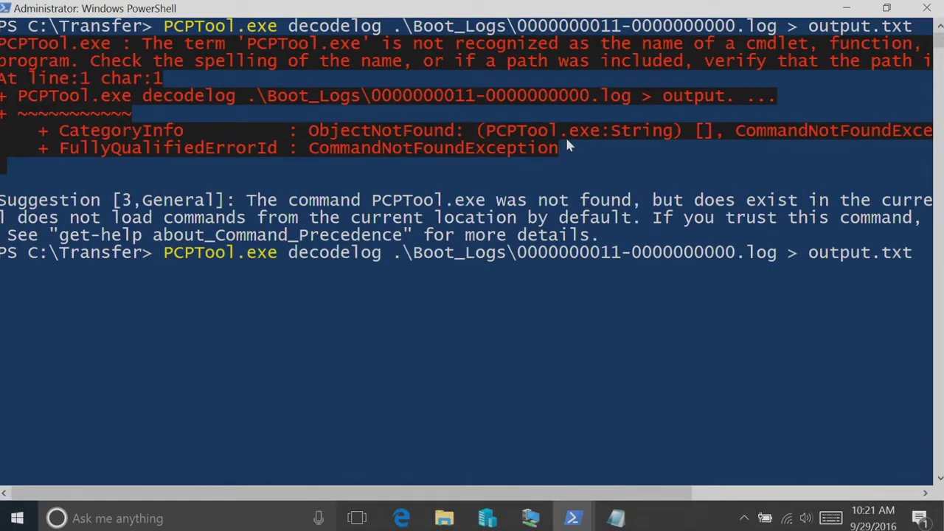
pyautogui.write('.\\')
pyautogui.press('Return')
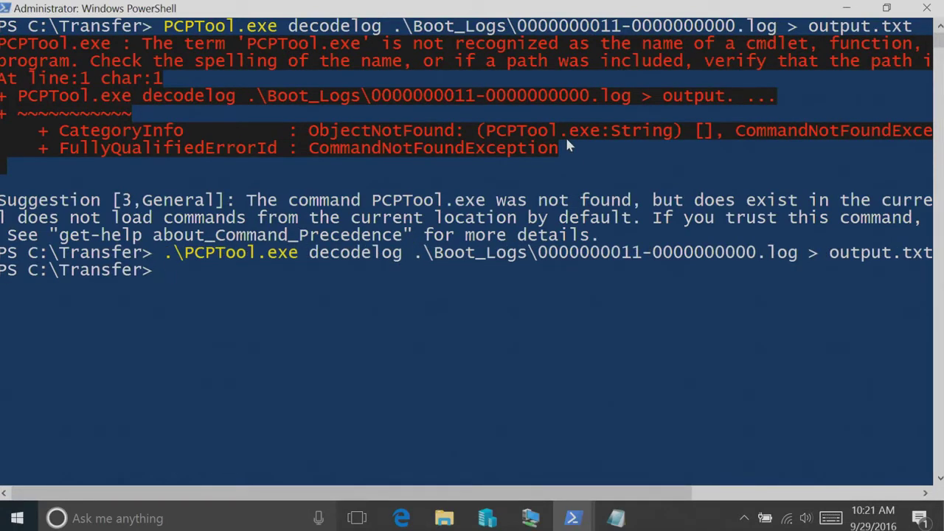
pyautogui.click(444, 518)
# Open output.txt from C:\Transfer in Notepad, maximized
pyautogui.click(188, 136)
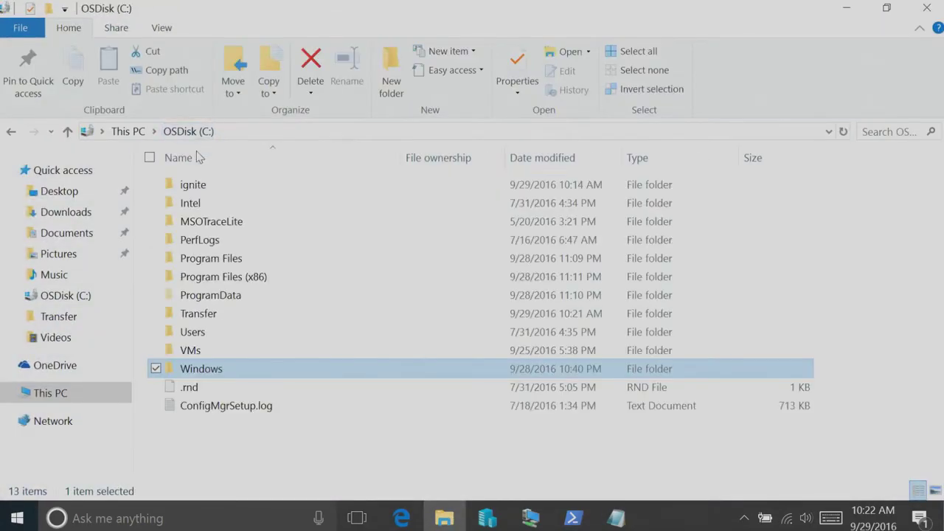
pyautogui.doubleClick(215, 314)
pyautogui.doubleClick(203, 351)
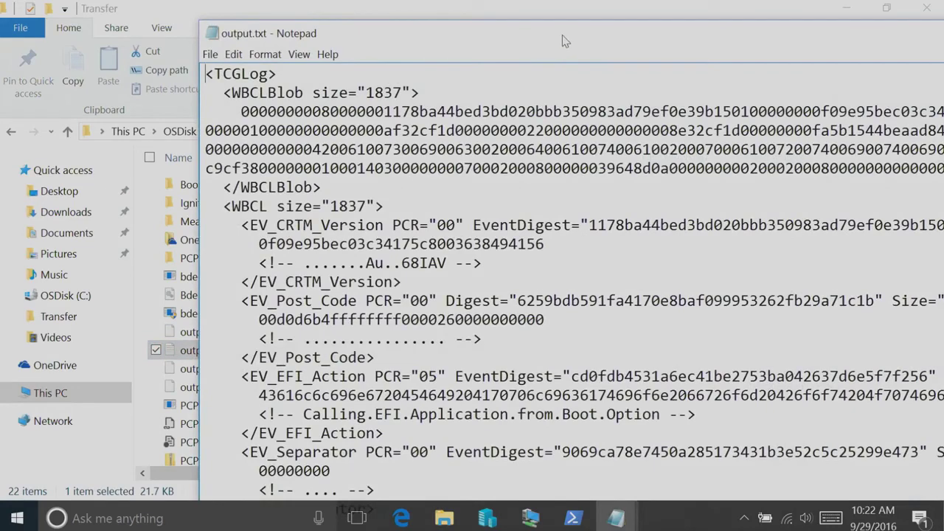
pyautogui.doubleClick(560, 34)
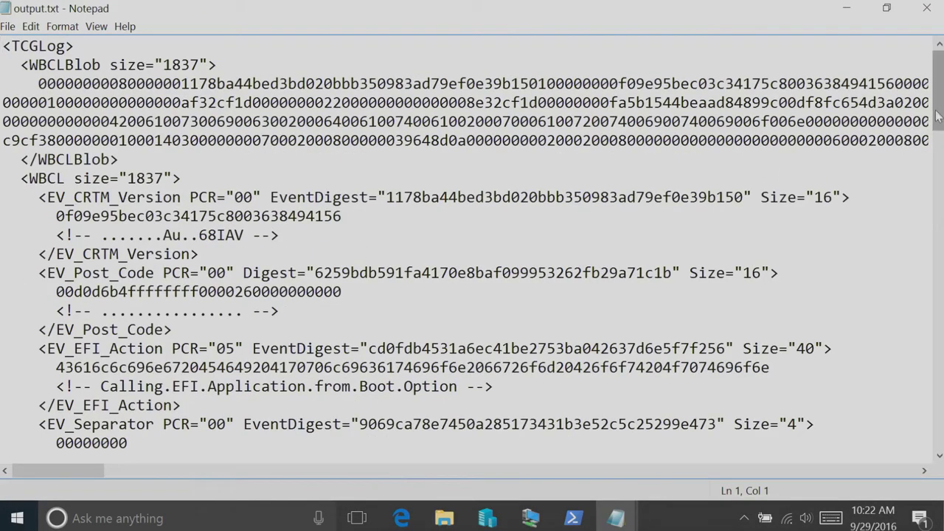
# Scroll to the final PCR values and highlight the PCR 12 hash, then return to Explorer
pyautogui.moveTo(937, 116); pyautogui.dragTo(929, 434)
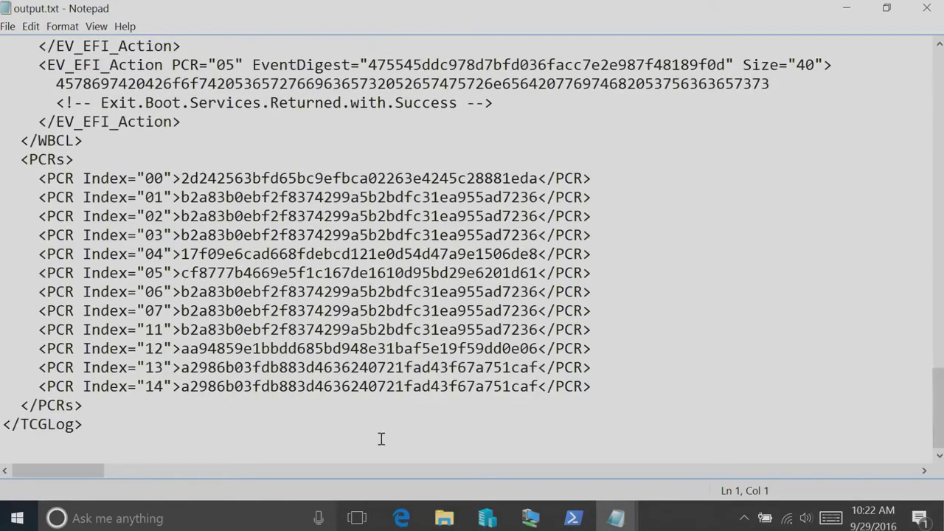
pyautogui.moveTo(179, 348); pyautogui.dragTo(551, 351)
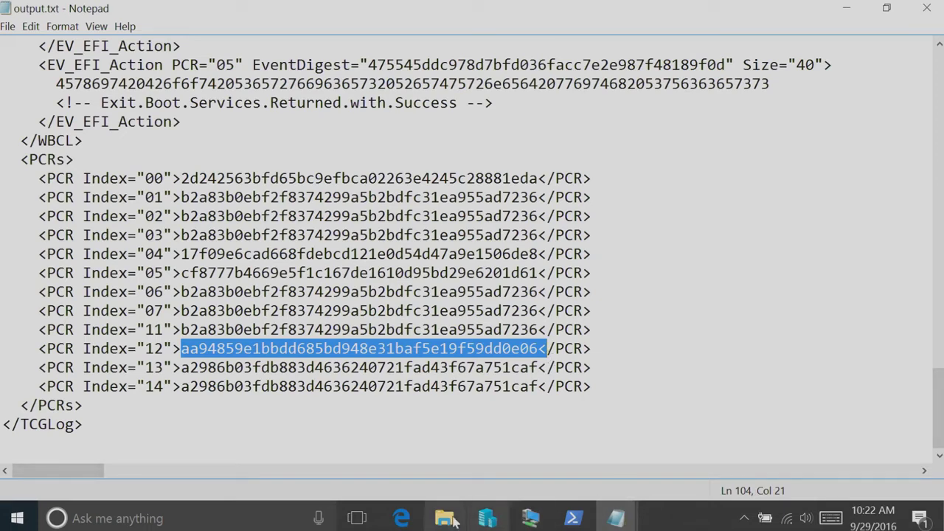
pyautogui.click(444, 519)
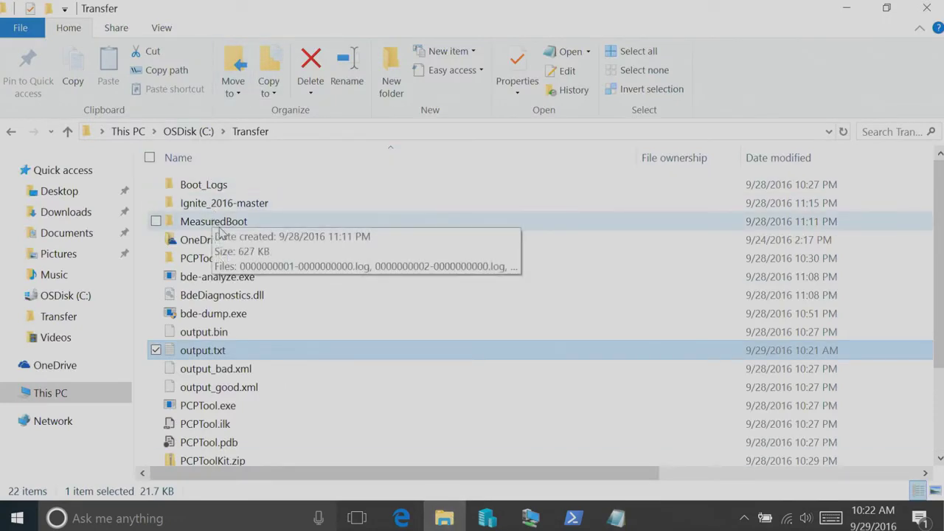
# Open the Platform Crypto Provider XPS whitepaper from PCPToolKit\PCPTool
pyautogui.doubleClick(220, 258)
pyautogui.doubleClick(205, 184)
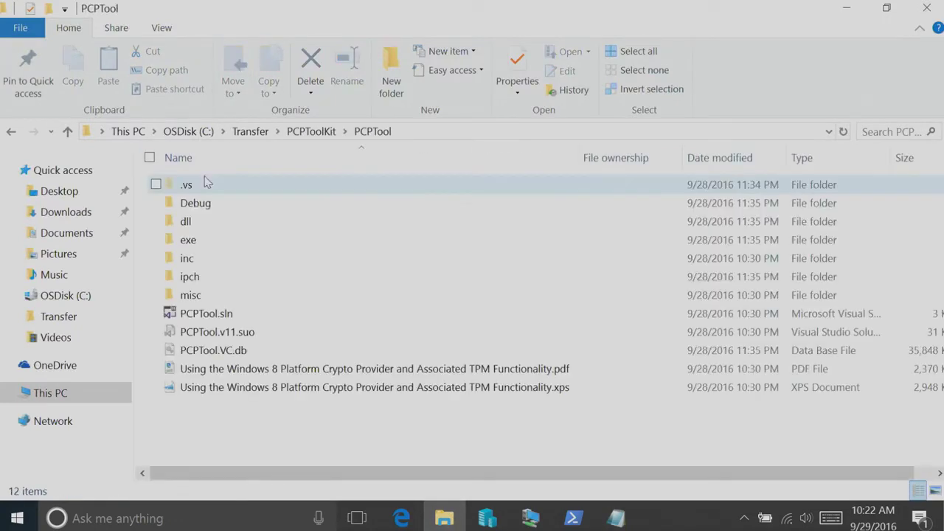
pyautogui.doubleClick(249, 384)
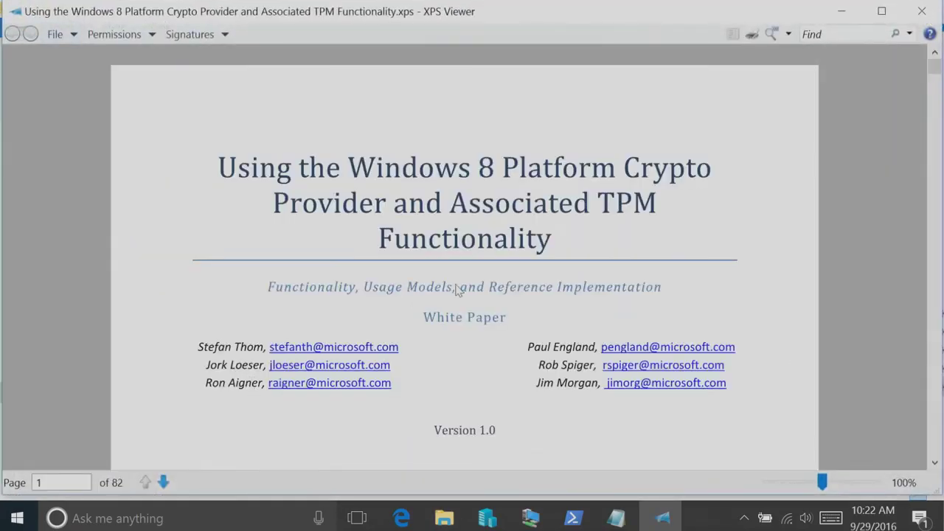
# Scroll the whitepaper to page 37's Root of Trust Overview diagram
pyautogui.scroll(-20, 457, 288)
pyautogui.scroll(-20, 458, 286)
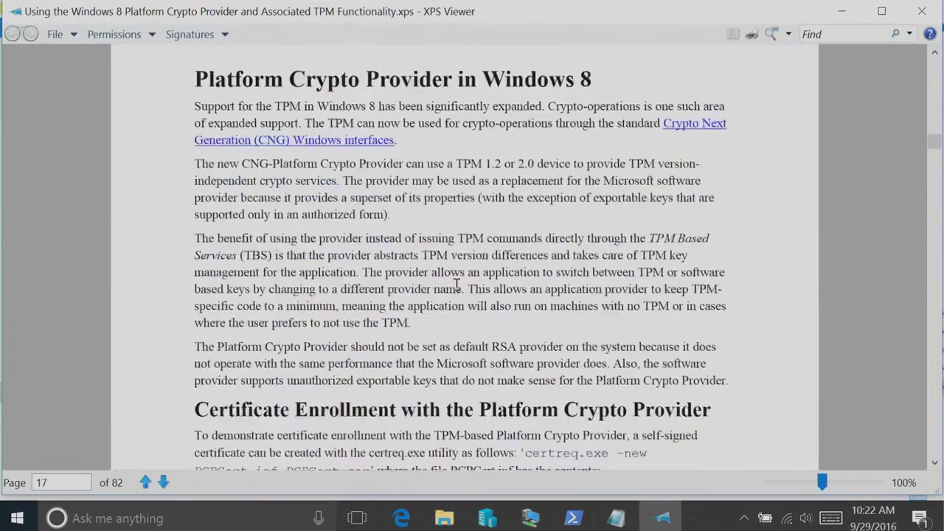
pyautogui.scroll(-20, 457, 289)
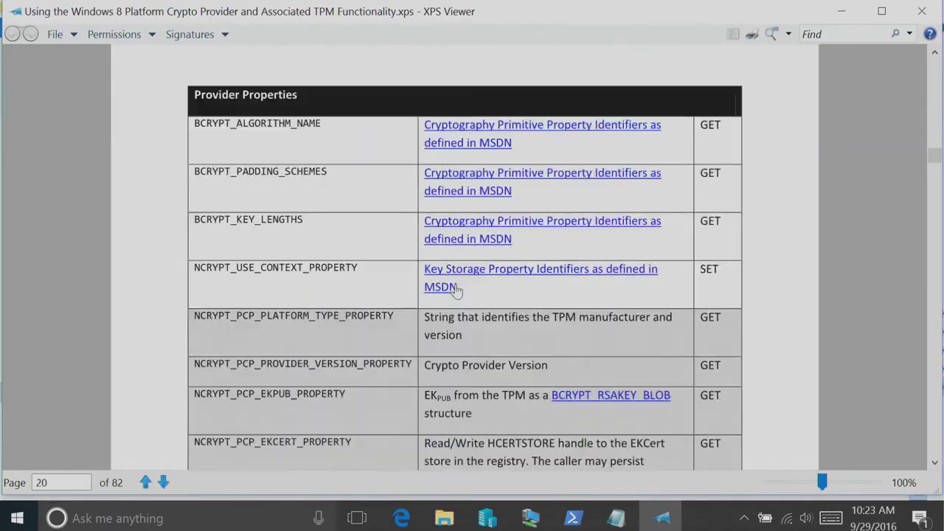
pyautogui.scroll(-20, 457, 289)
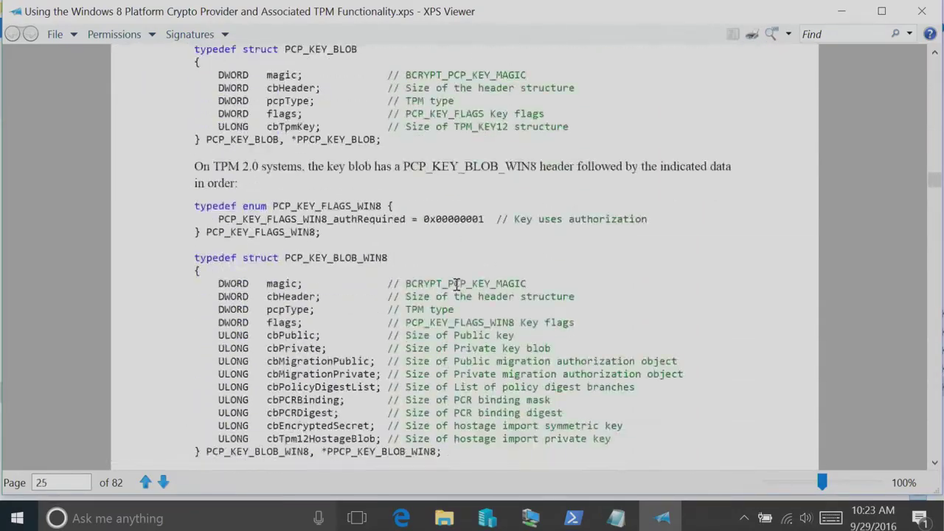
pyautogui.scroll(-20, 458, 287)
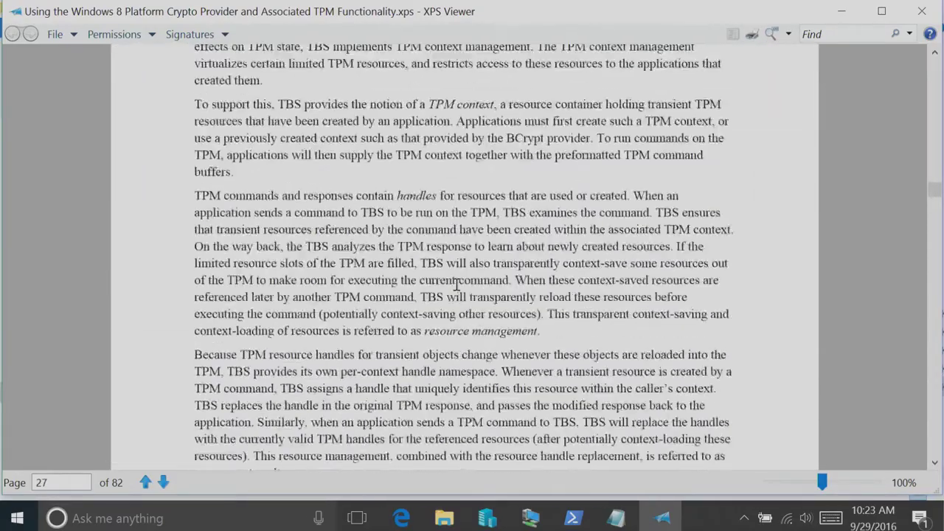
pyautogui.scroll(-20, 457, 290)
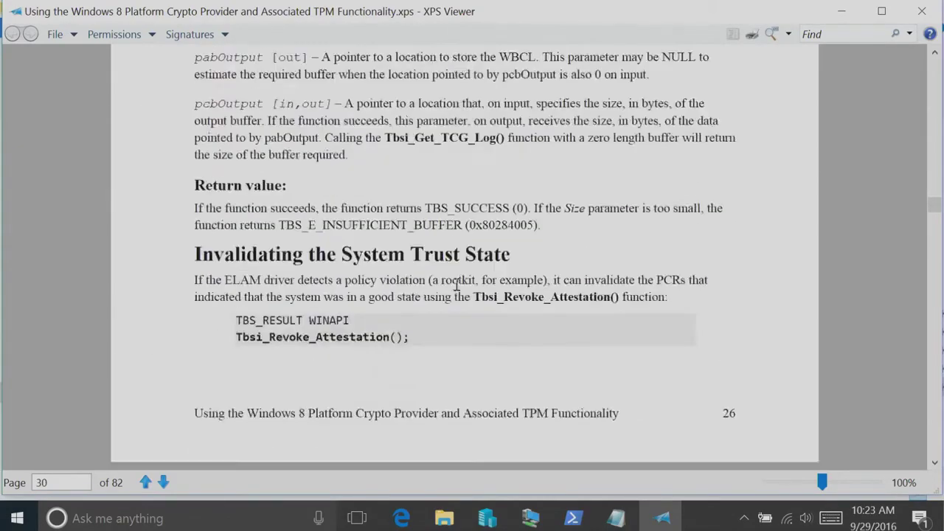
pyautogui.scroll(-13, 457, 285)
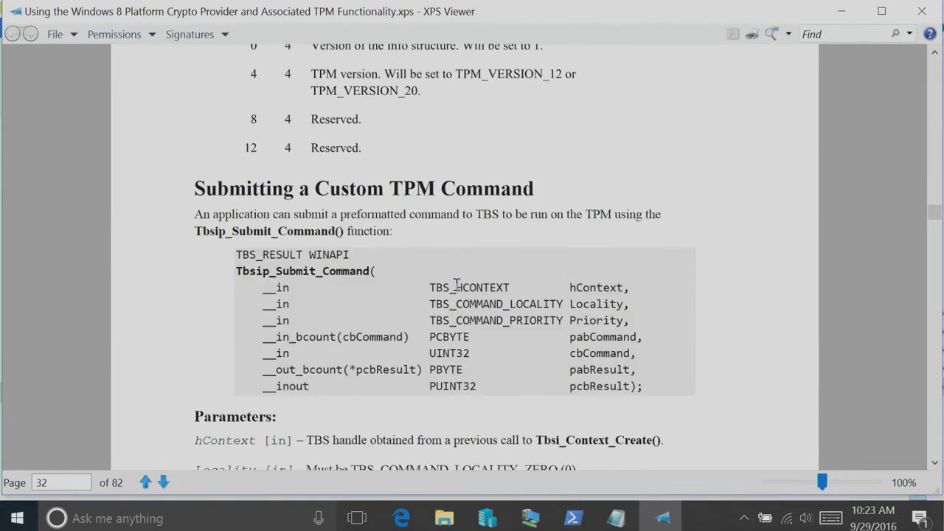
pyautogui.scroll(8, 457, 285)
pyautogui.scroll(1, 457, 285)
pyautogui.scroll(-7, 457, 285)
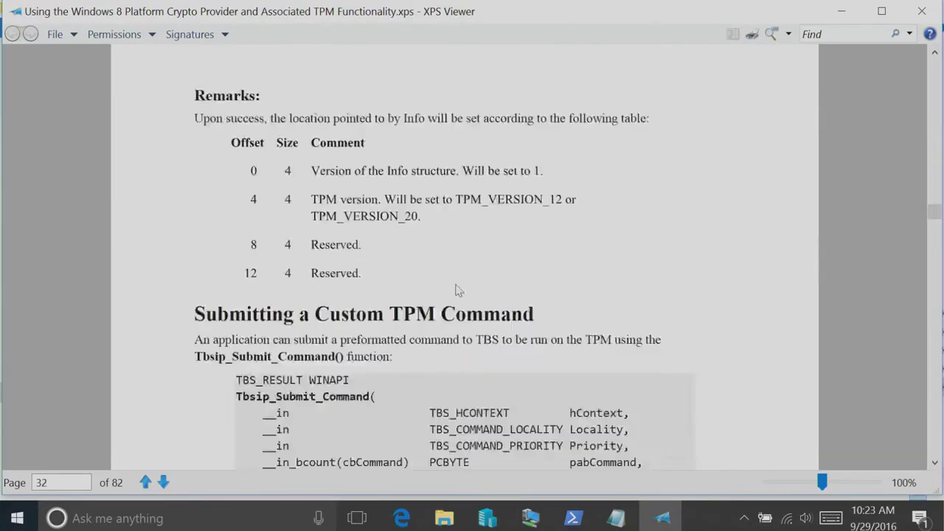
pyautogui.scroll(6, 456, 288)
pyautogui.moveTo(315, 201); pyautogui.dragTo(428, 233)
pyautogui.scroll(-10, 428, 234)
pyautogui.scroll(-20, 428, 230)
pyautogui.scroll(-15, 429, 233)
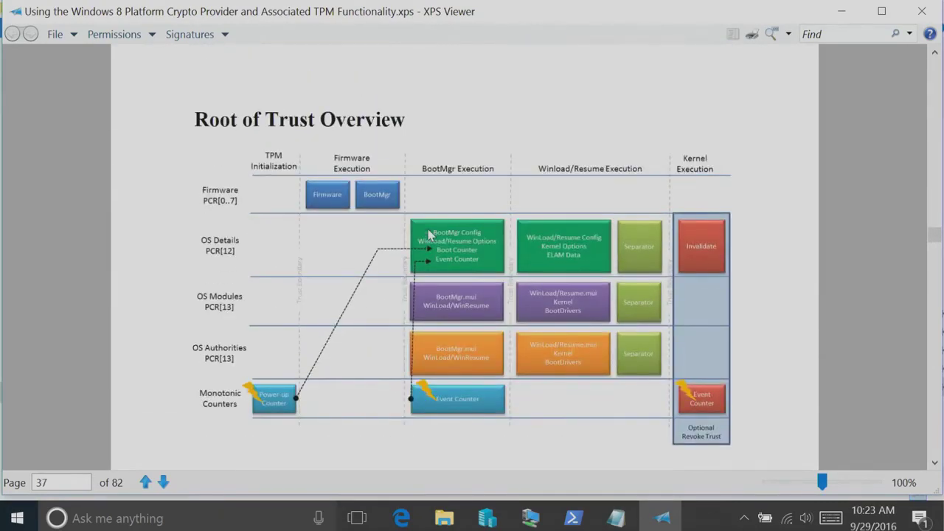
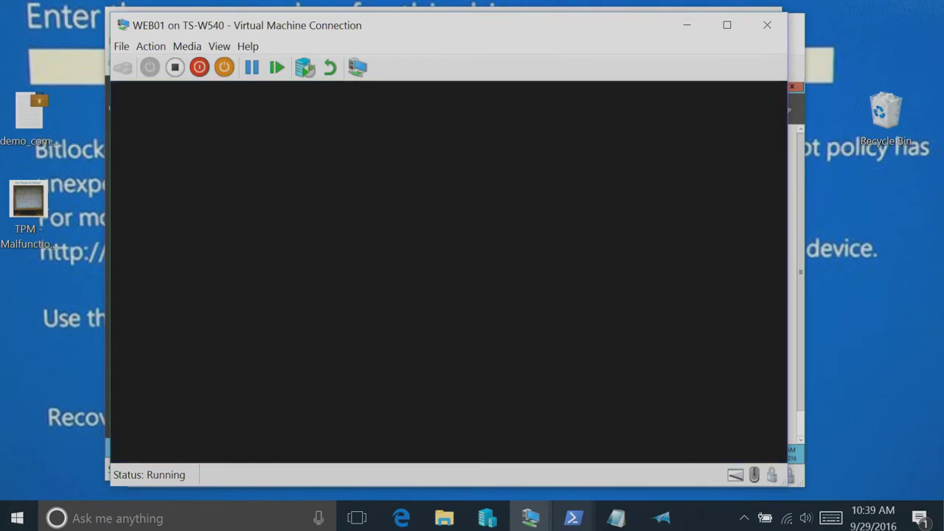
# Sign in to CLT01 with its password, then sign in to CLT02
pyautogui.click(668, 440)
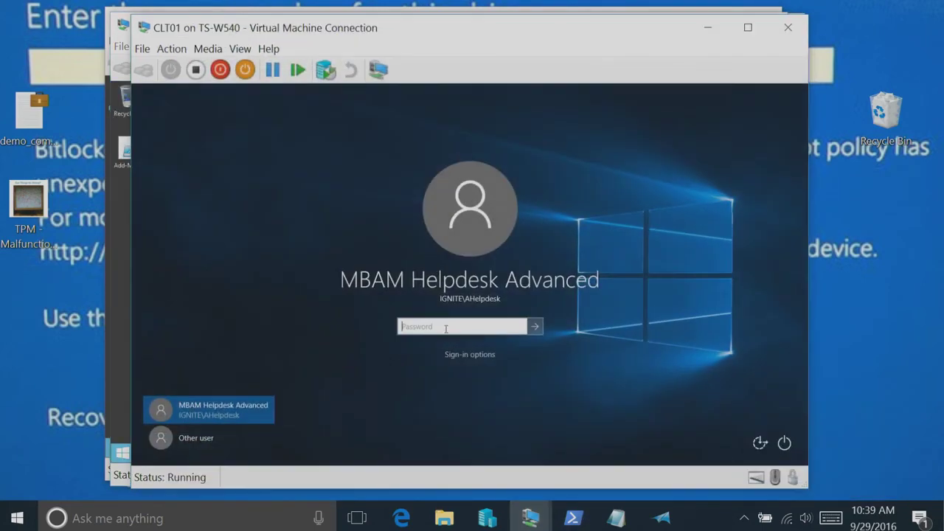
pyautogui.write('********')
pyautogui.press('Return')
pyautogui.click(537, 520)
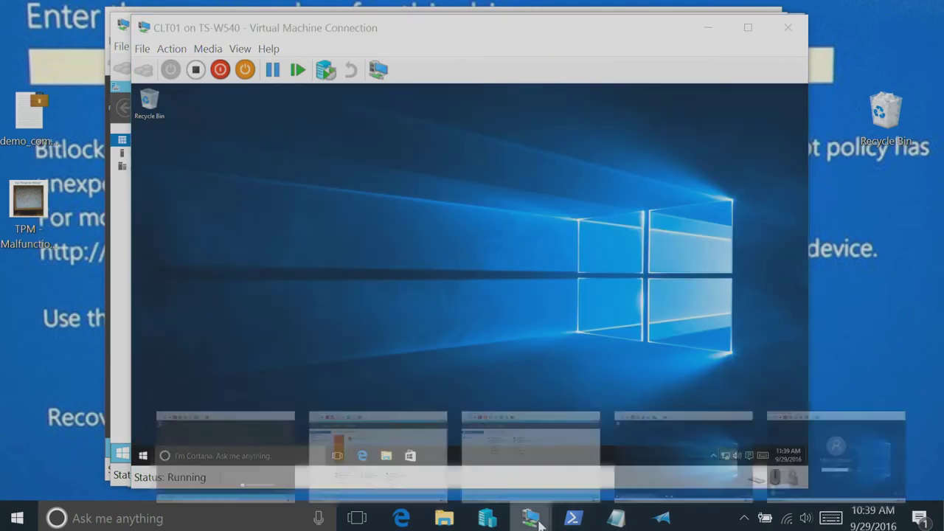
pyautogui.click(851, 415)
pyautogui.write('********')
pyautogui.press('Return')
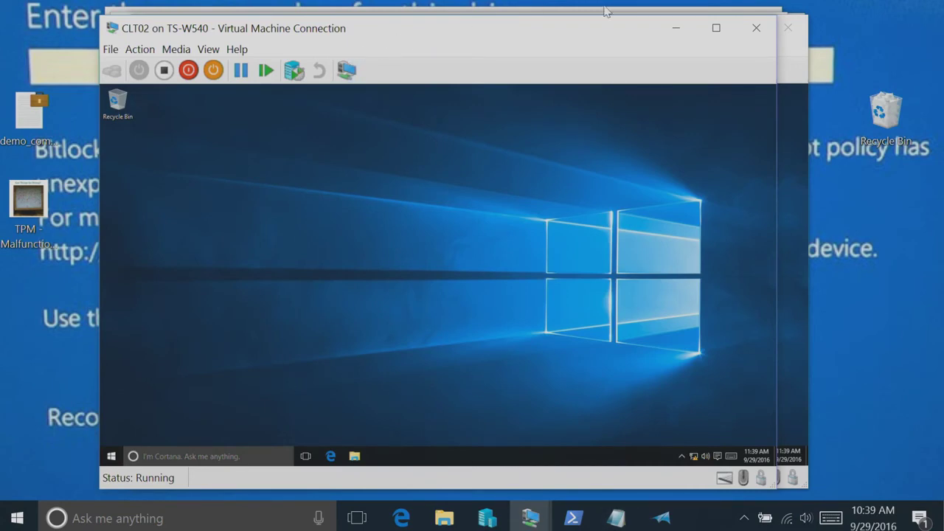
# Minimize CLT02, SQL01 and the Server Managers, then select Add-MbamFeatures on WEB01's desktop
pyautogui.click(674, 28)
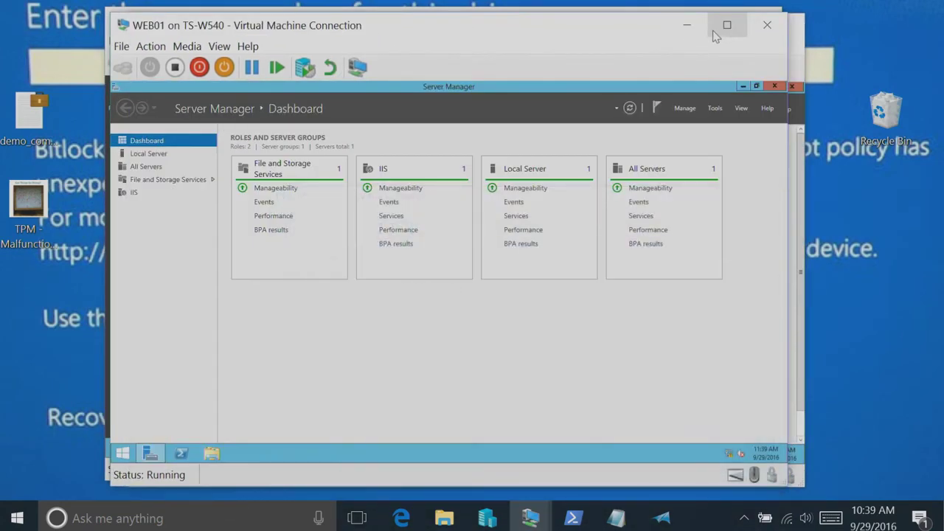
pyautogui.click(742, 86)
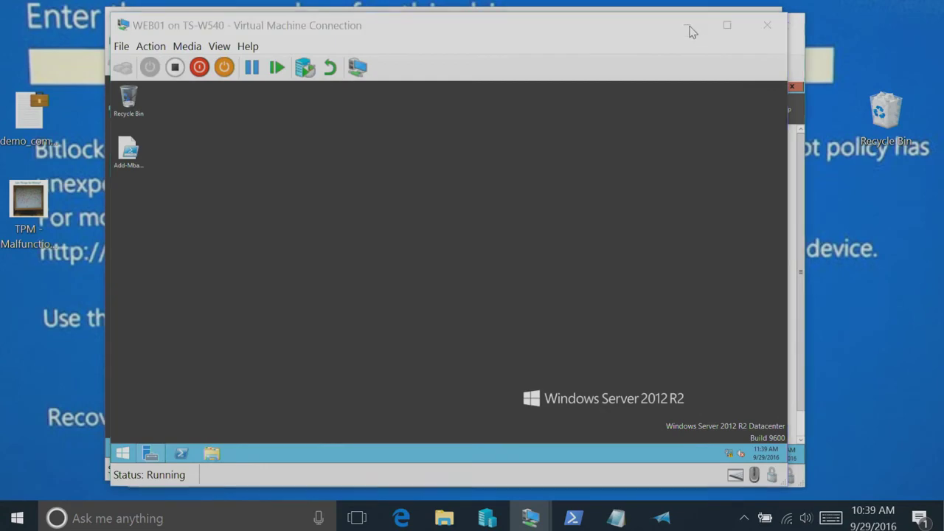
pyautogui.click(691, 29)
pyautogui.click(759, 94)
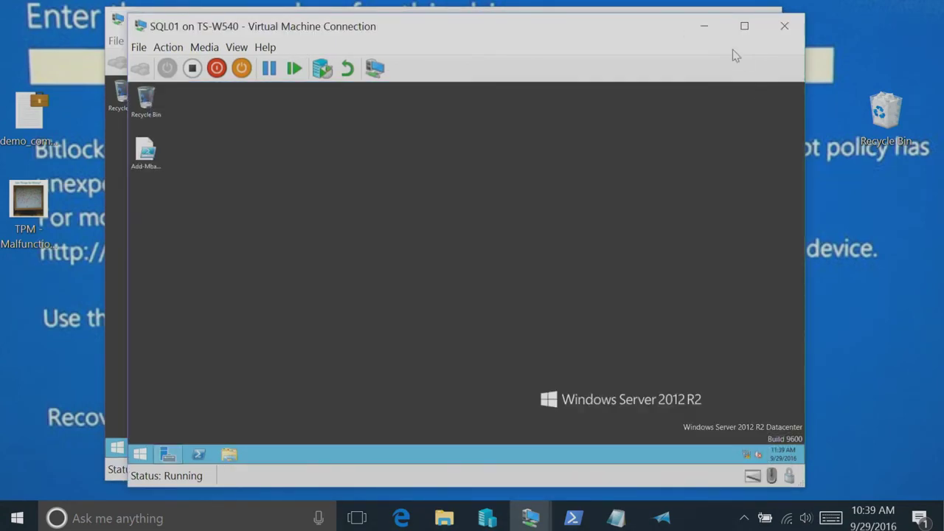
pyautogui.click(704, 26)
pyautogui.moveTo(522, 525)
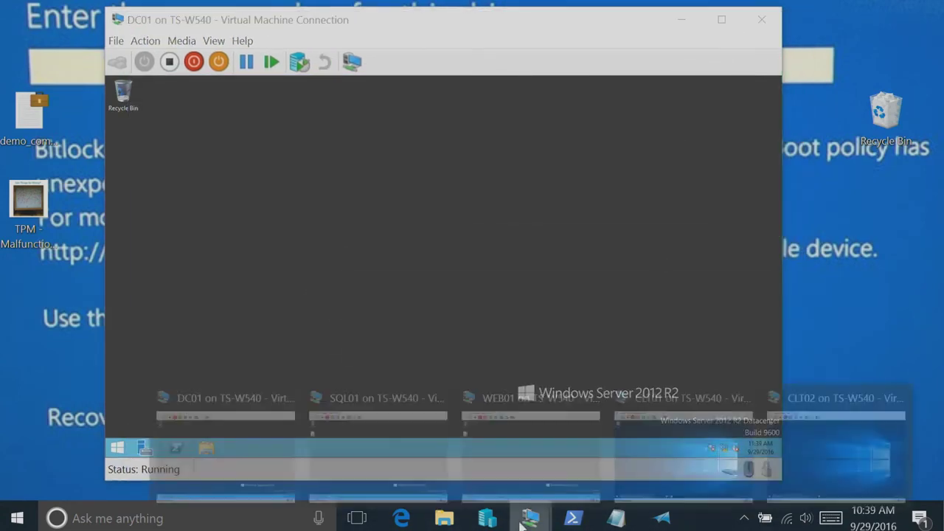
pyautogui.click(518, 440)
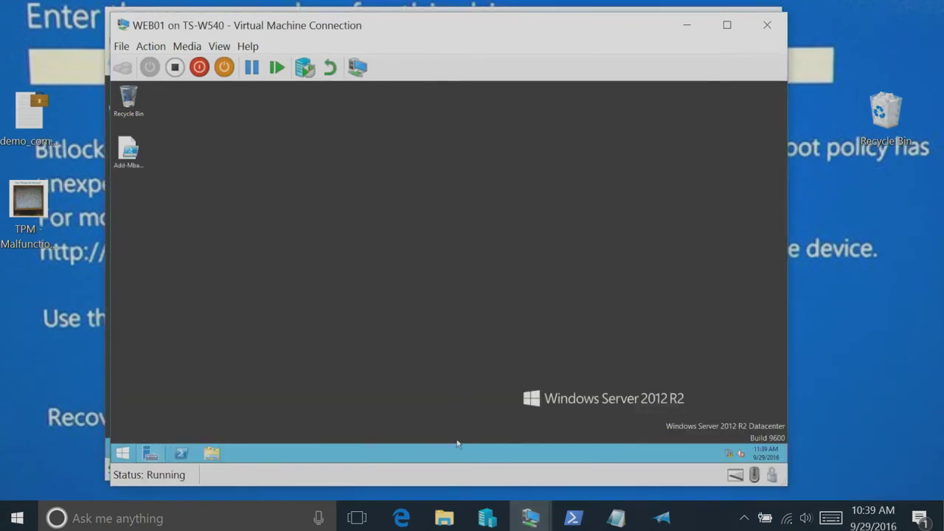
pyautogui.click(112, 168)
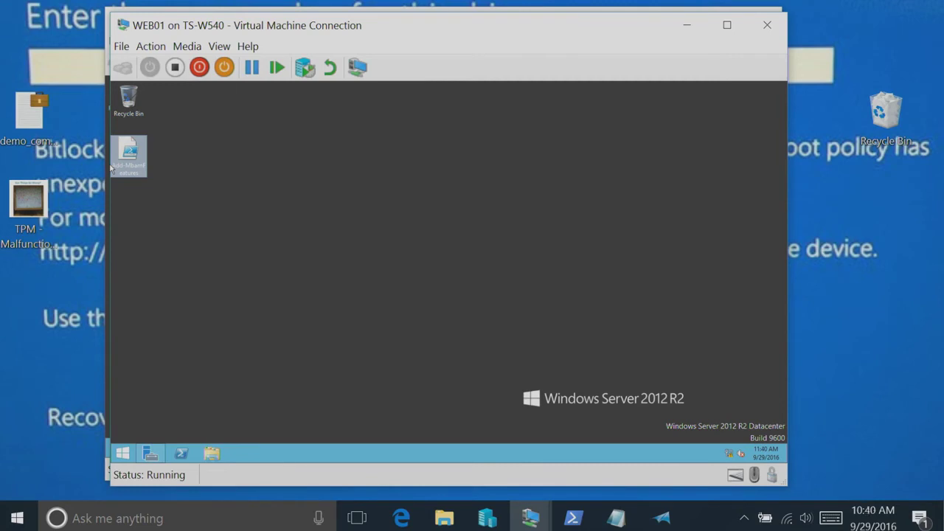
pyautogui.rightClick(121, 164)
pyautogui.click(169, 195)
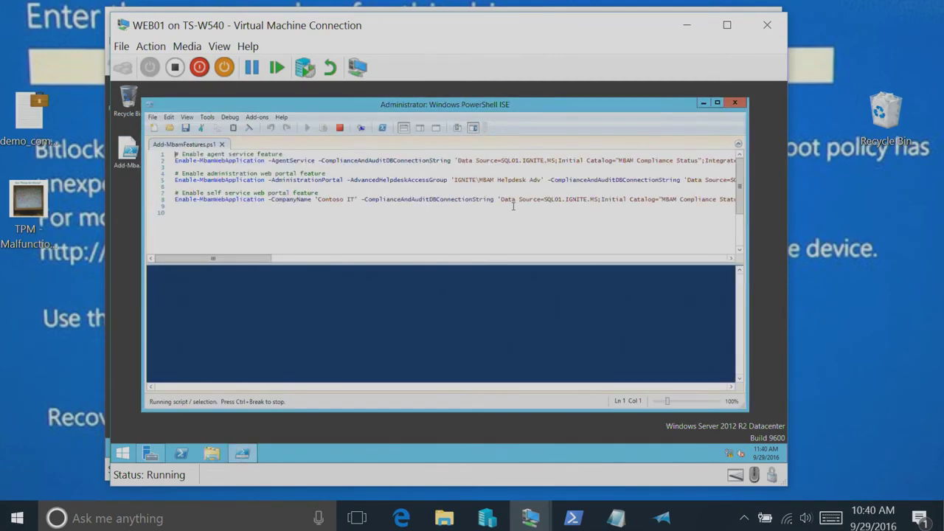
pyautogui.click(719, 106)
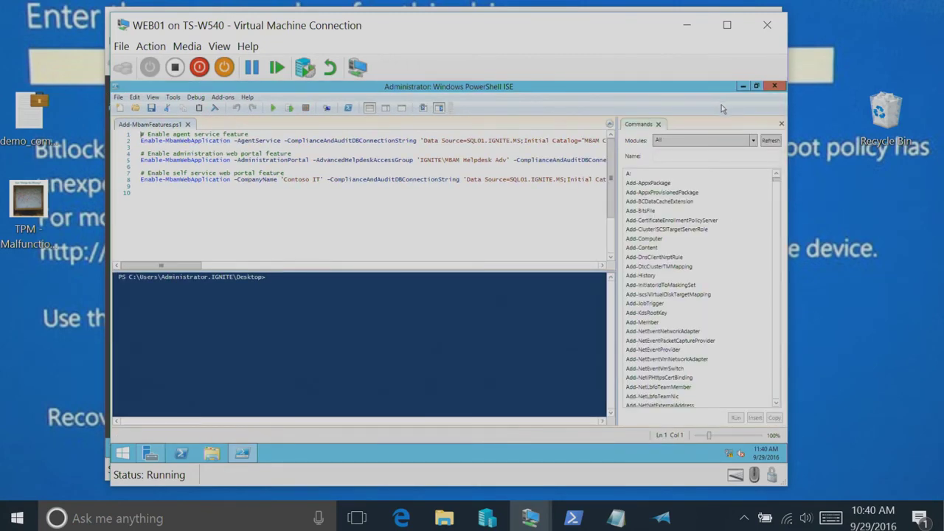
pyautogui.click(781, 124)
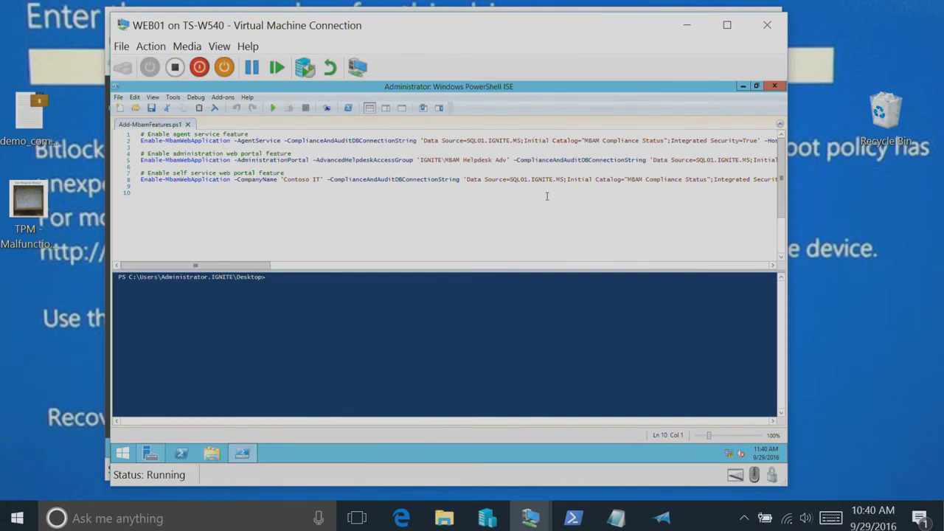
pyautogui.click(775, 86)
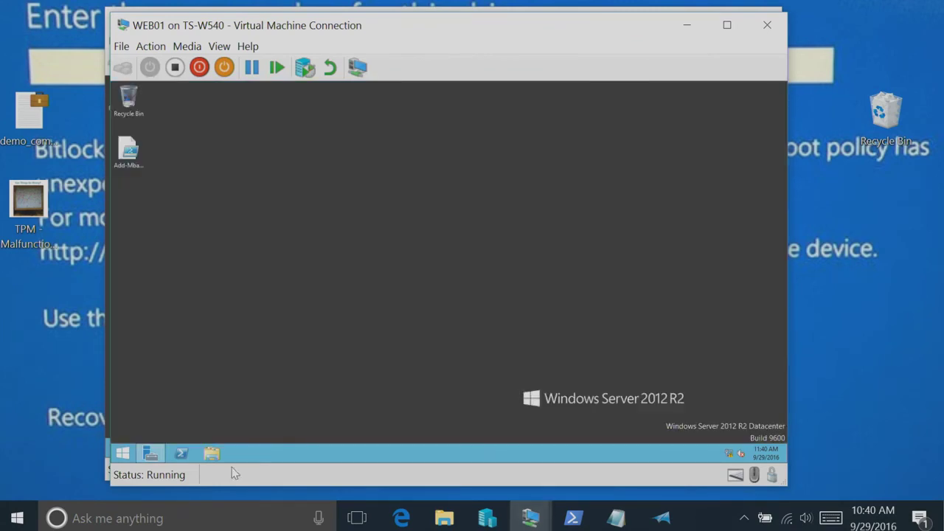
# Switch to CLT01 and launch Edge, maximized to fill the VM screen
pyautogui.click(535, 521)
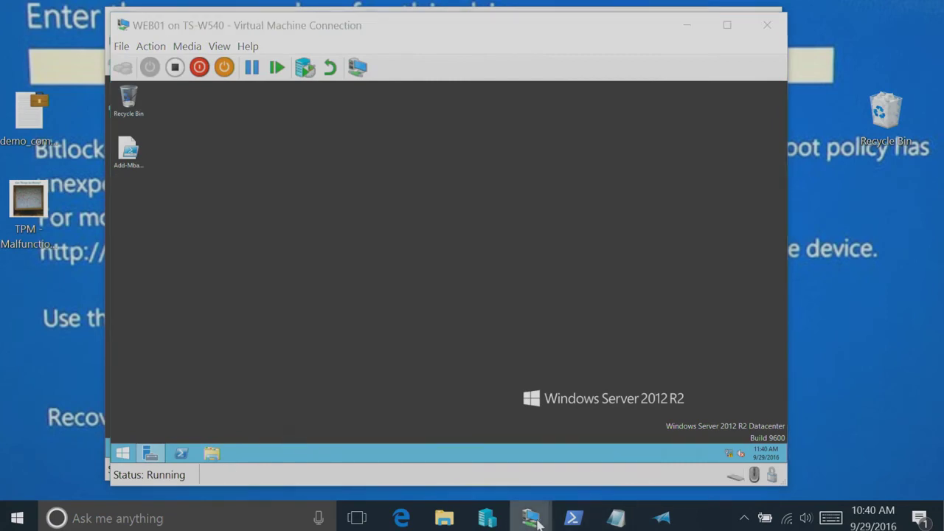
pyautogui.click(640, 453)
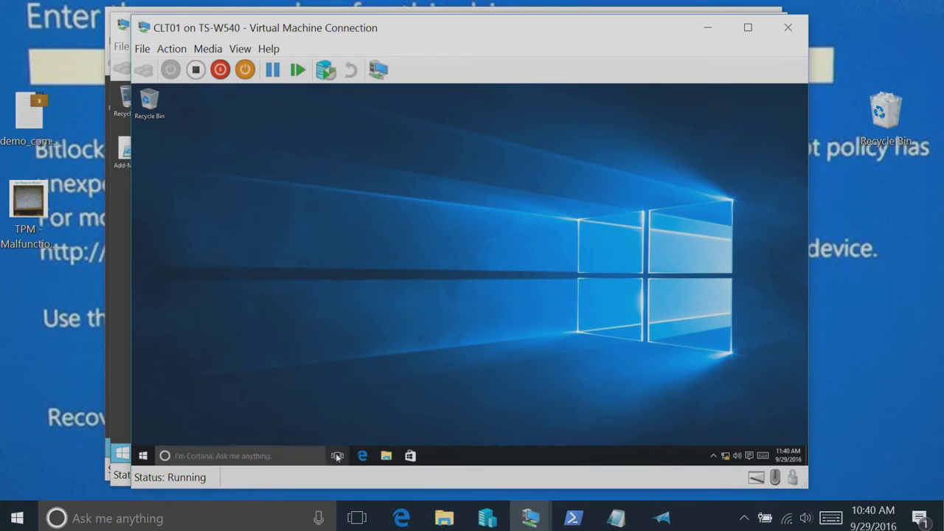
pyautogui.click(358, 458)
pyautogui.rightClick(362, 456)
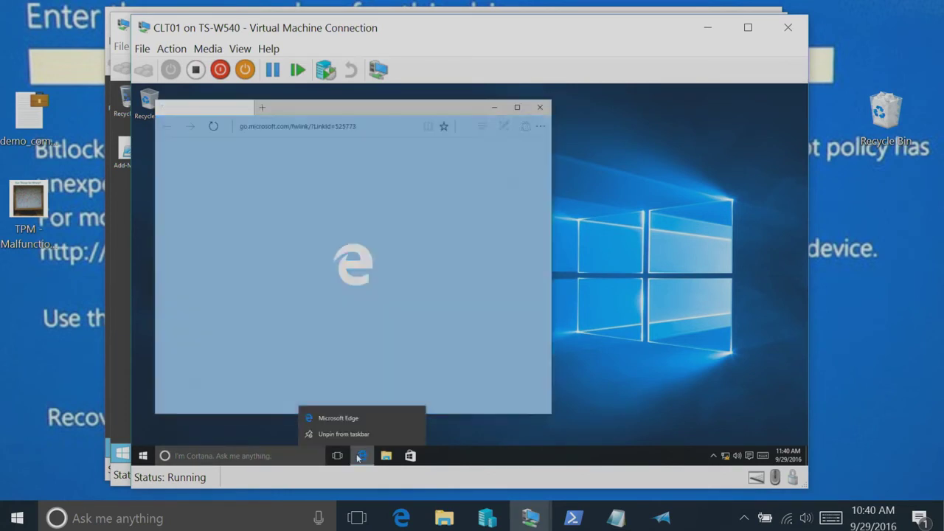
pyautogui.click(517, 108)
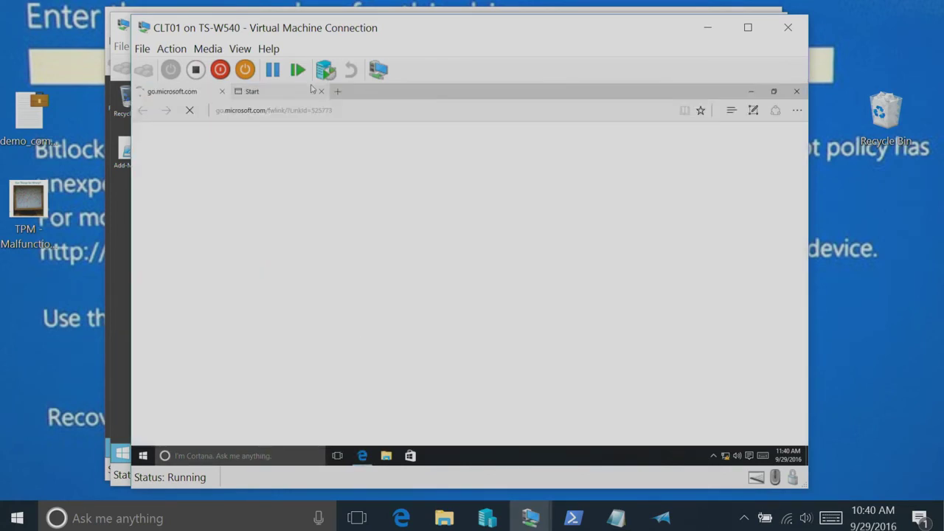
# Close the go.microsoft.com tab and browse to web01.ignite.ms/helpdesk
pyautogui.click(222, 92)
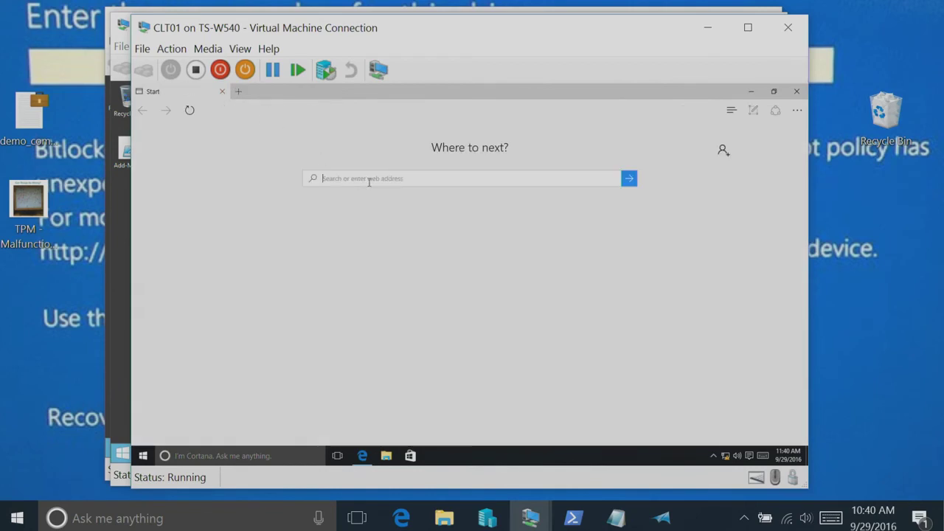
pyautogui.write('web01.ignite.ms/helpdesk')
pyautogui.press('Return')
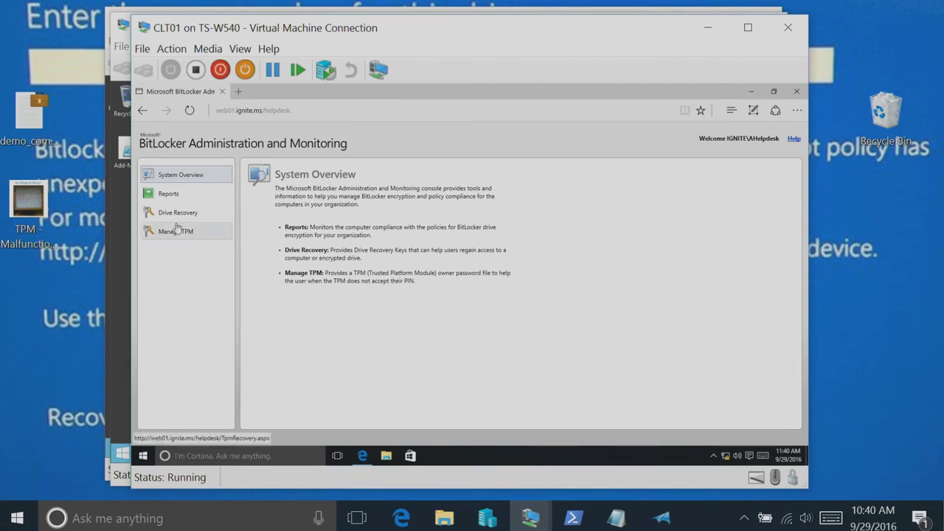
# Open the helpdesk Reports page and choose the Enterprise Compliance Report
pyautogui.click(168, 194)
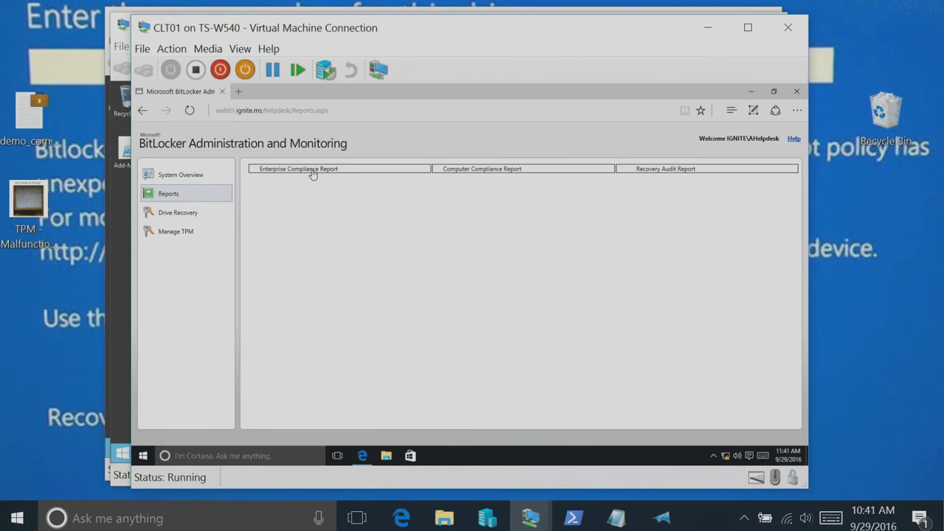
pyautogui.click(322, 173)
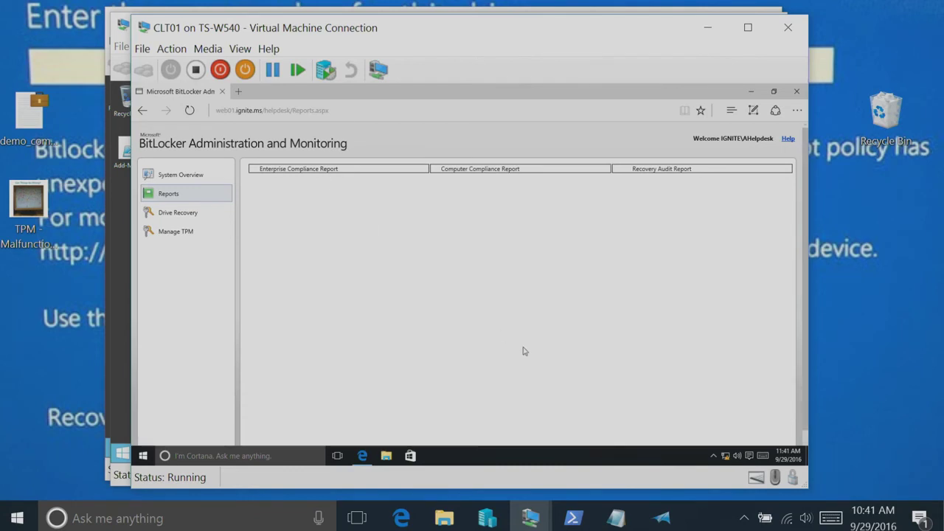
pyautogui.moveTo(468, 32); pyautogui.dragTo(498, 33)
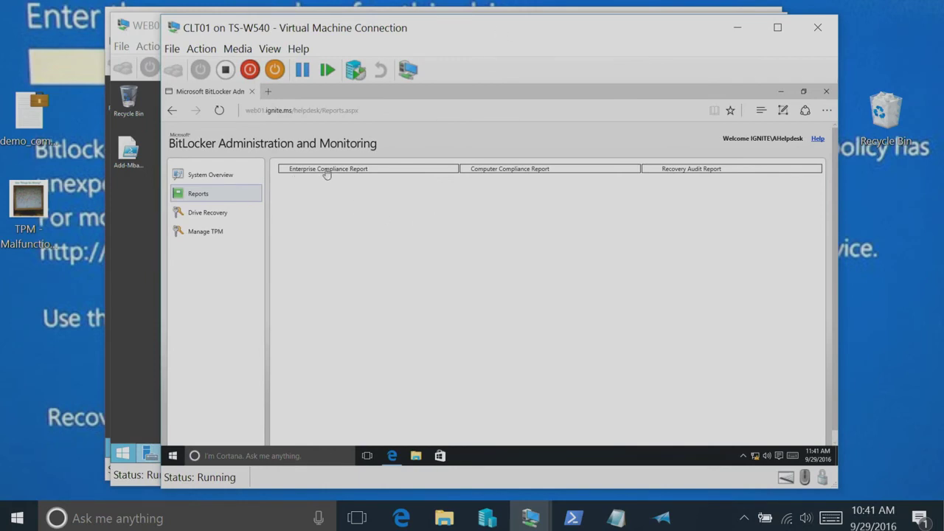
# Launch Internet Explorer on CLT01 and open its Enterprise Compliance Report
pyautogui.click(172, 456)
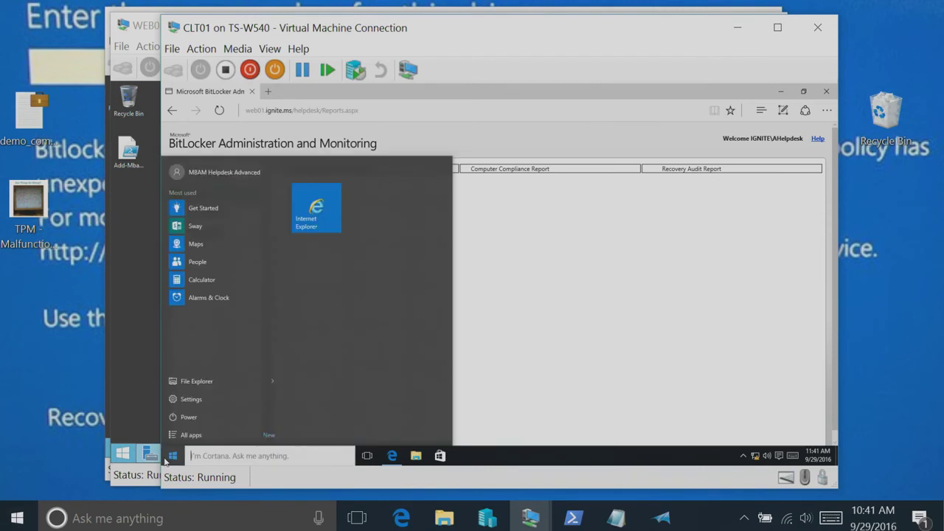
pyautogui.click(332, 220)
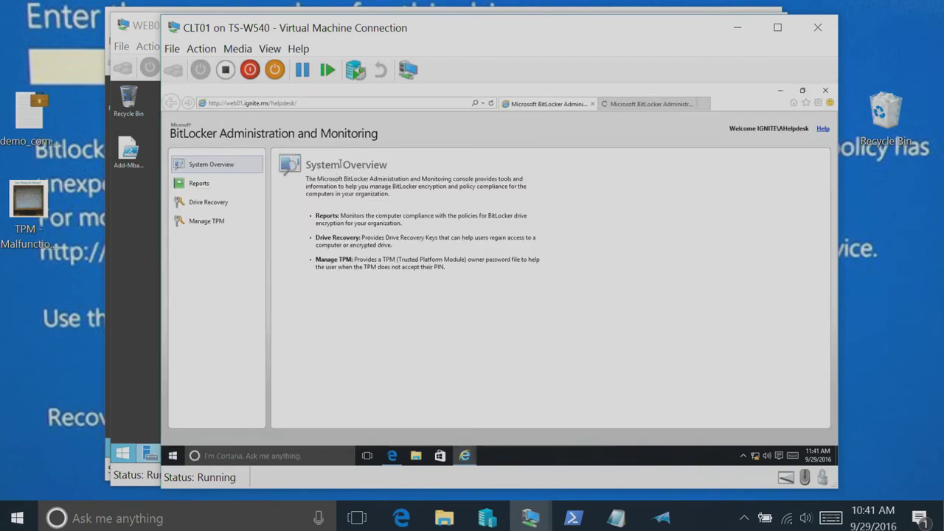
pyautogui.click(193, 185)
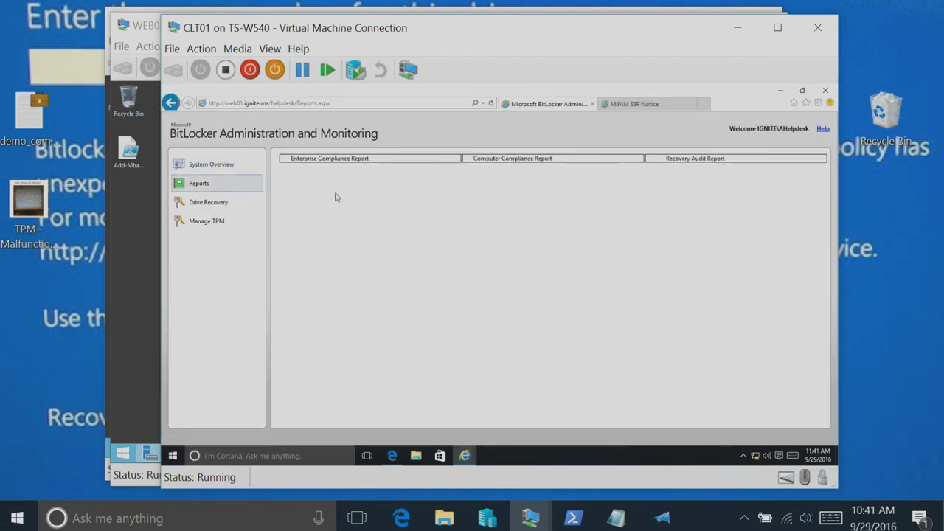
pyautogui.click(359, 158)
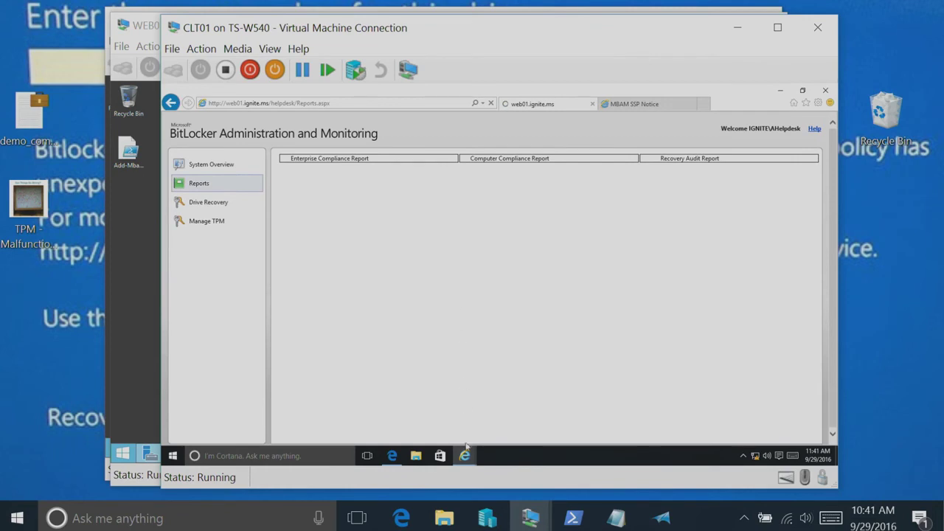
# Switch between the Edge and Internet Explorer BitLocker windows, ending on Edge's Reports page
pyautogui.click(396, 458)
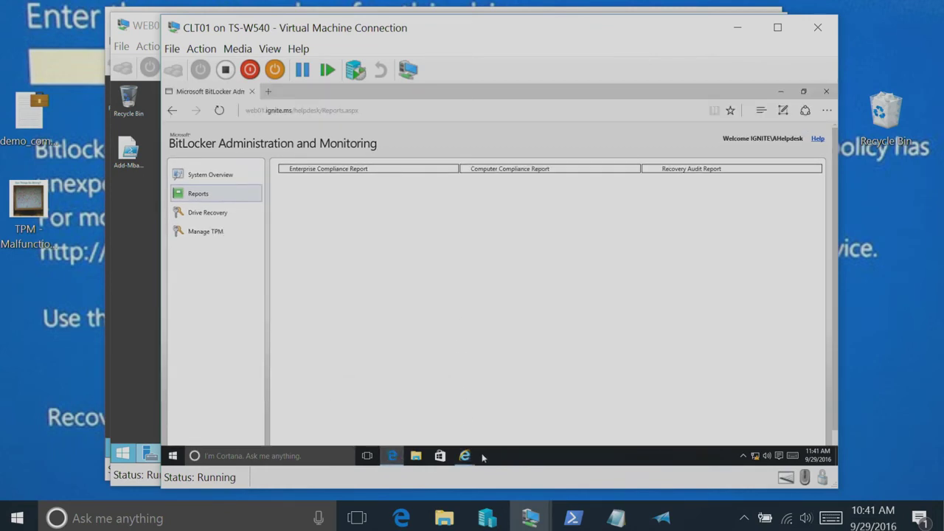
pyautogui.moveTo(464, 455)
pyautogui.click(427, 431)
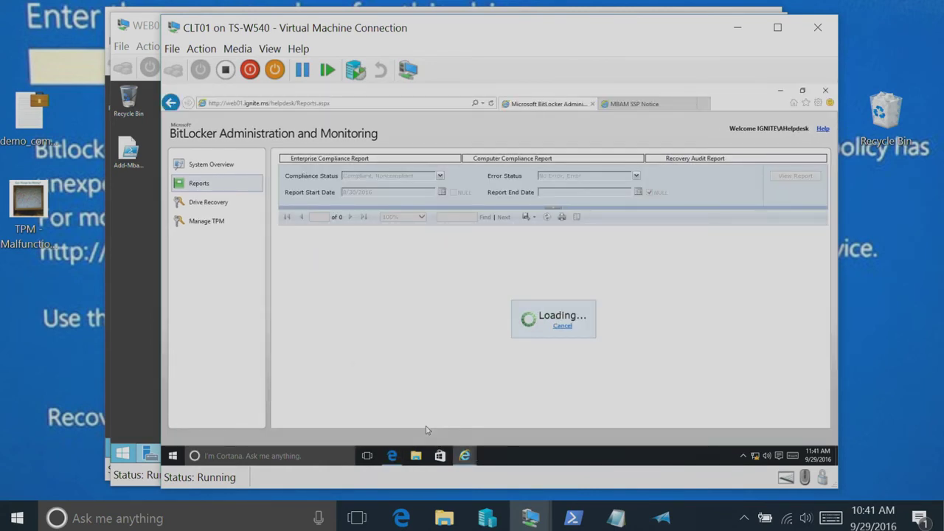
pyautogui.click(394, 456)
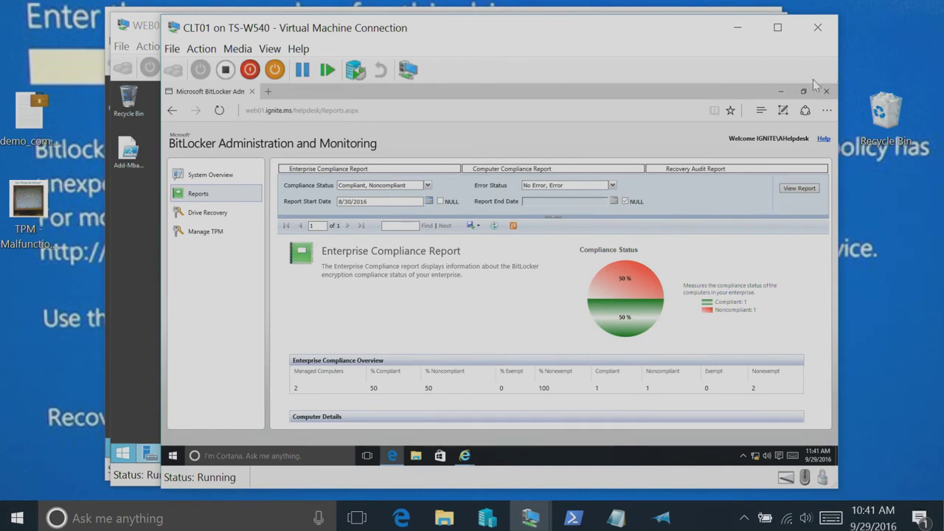
# In Internet Explorer's BitLocker page, scroll to Computer Details and open CLT02's compliance report
pyautogui.click(777, 27)
pyautogui.click(613, 8)
pyautogui.moveTo(465, 455)
pyautogui.click(424, 428)
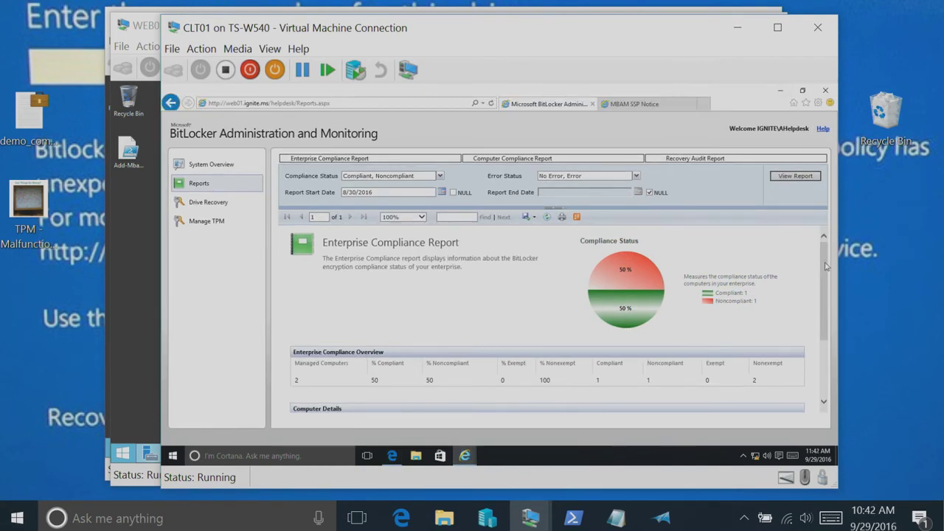
pyautogui.moveTo(826, 265); pyautogui.dragTo(823, 321)
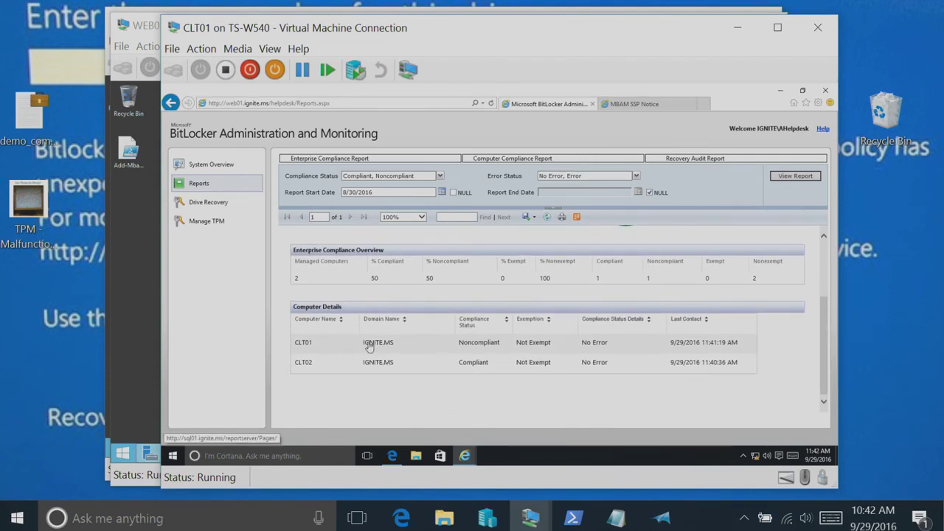
pyautogui.click(303, 362)
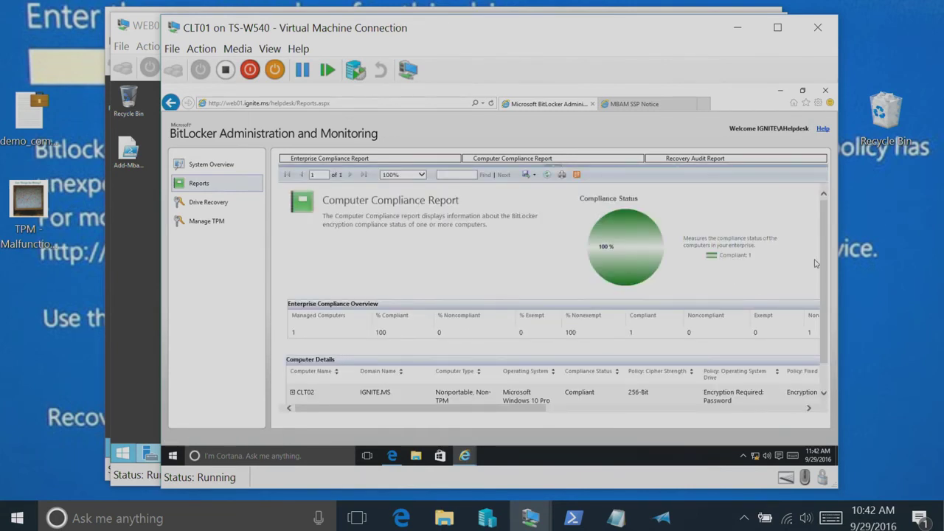
# Expand CLT02's drive details and highlight its 256-Bit cipher strength
pyautogui.moveTo(824, 262); pyautogui.dragTo(824, 290)
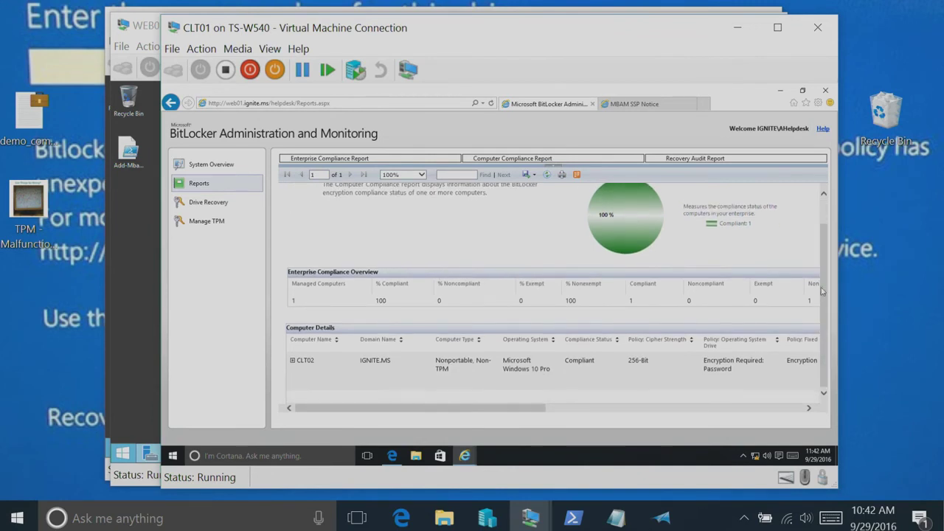
pyautogui.click(292, 362)
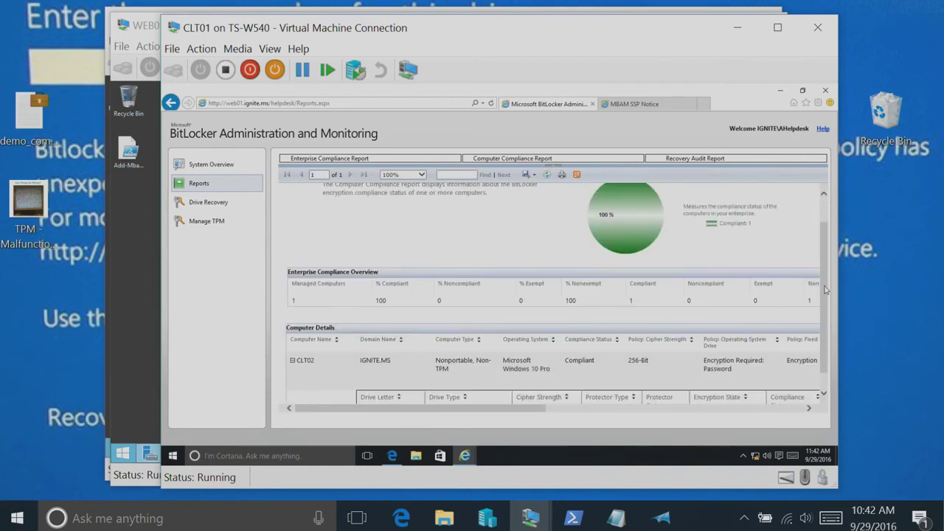
pyautogui.moveTo(827, 290); pyautogui.dragTo(826, 341)
pyautogui.moveTo(521, 410); pyautogui.dragTo(592, 414)
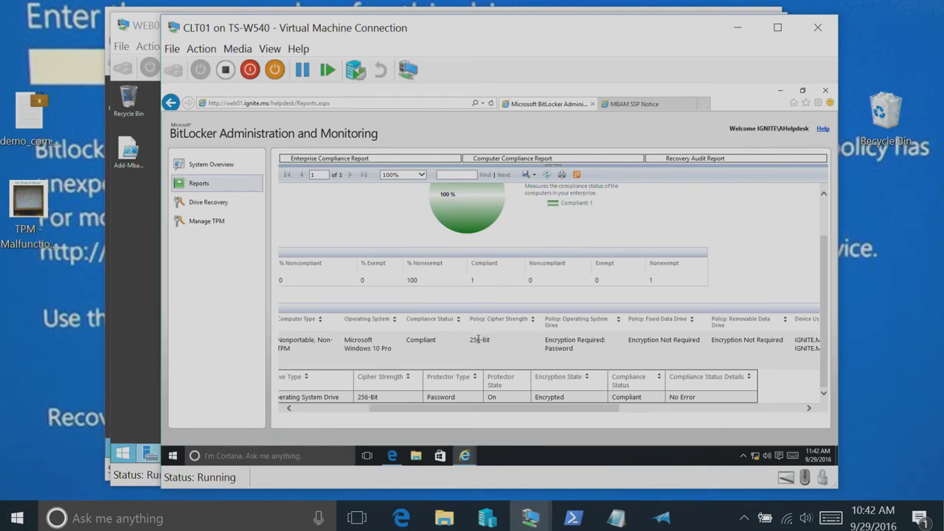
pyautogui.moveTo(359, 398); pyautogui.dragTo(380, 402)
# Collapse and re-expand CLT02's drives, scroll across the columns, then open the Recovery Audit Report
pyautogui.click(351, 410)
pyautogui.click(292, 341)
pyautogui.moveTo(444, 409); pyautogui.dragTo(425, 415)
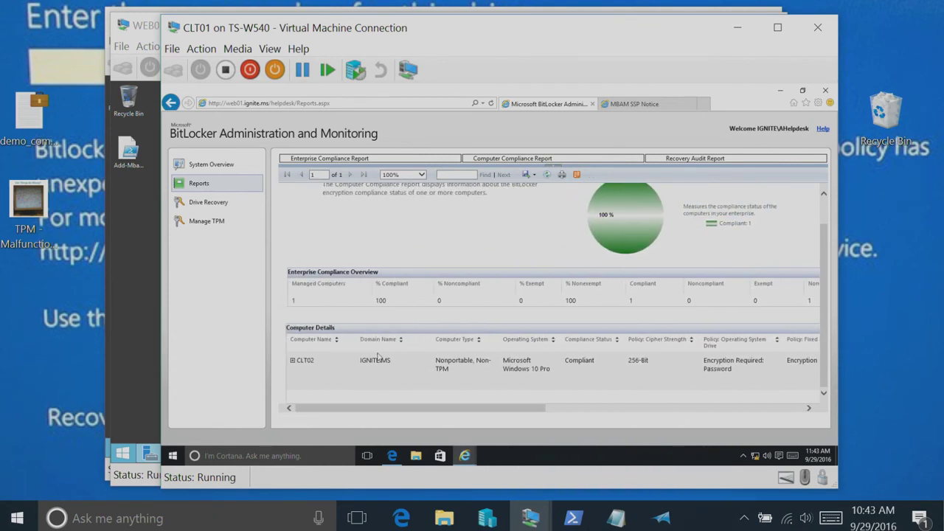
pyautogui.click(293, 362)
pyautogui.scroll(-1, 396, 378)
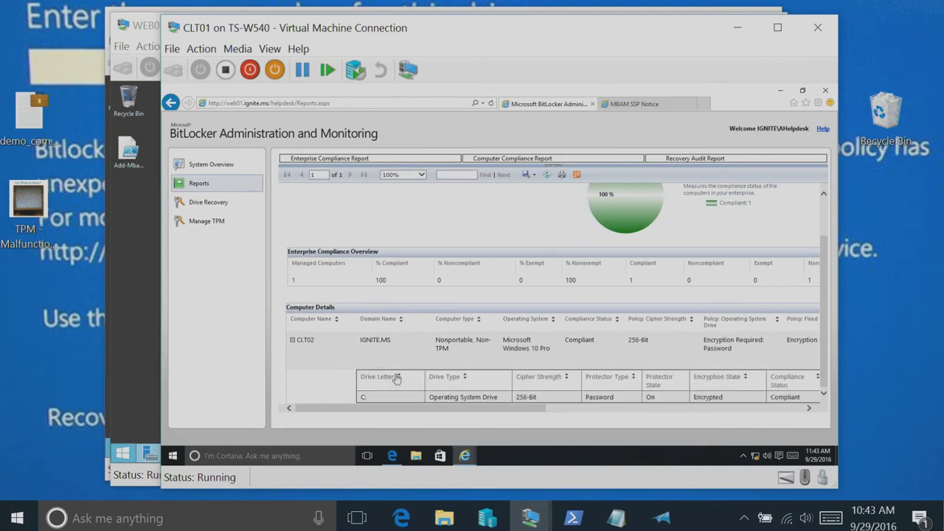
pyautogui.moveTo(453, 416); pyautogui.dragTo(554, 412)
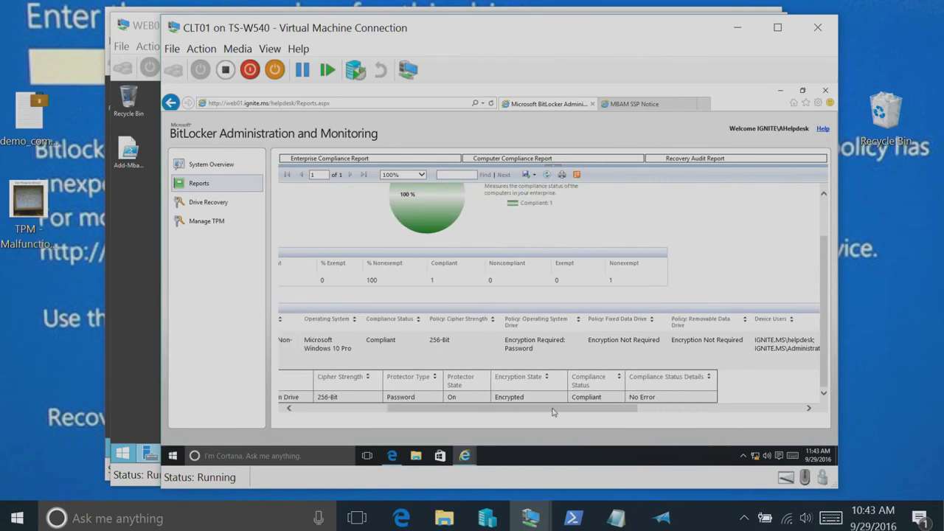
pyautogui.click(679, 159)
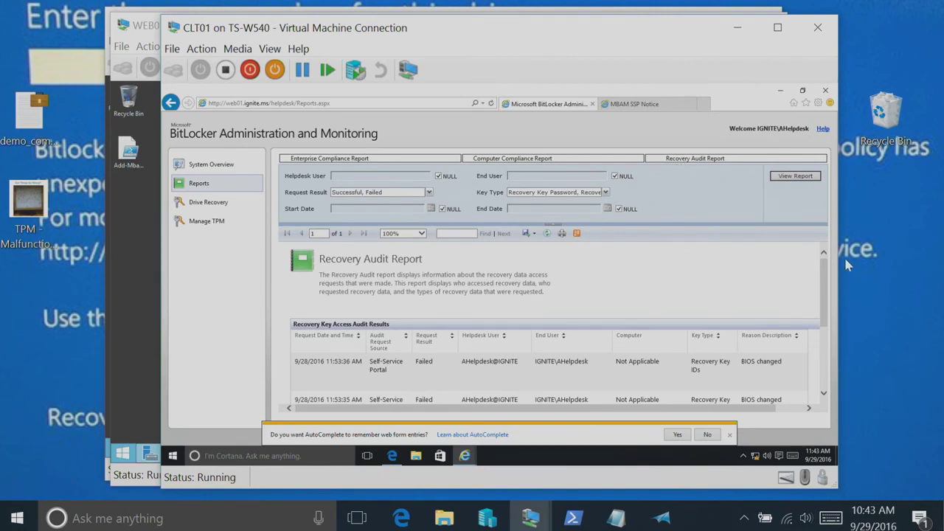
# Scroll down the audit results to the successful Helpdesk requests for CLT02
pyautogui.moveTo(821, 304); pyautogui.dragTo(819, 365)
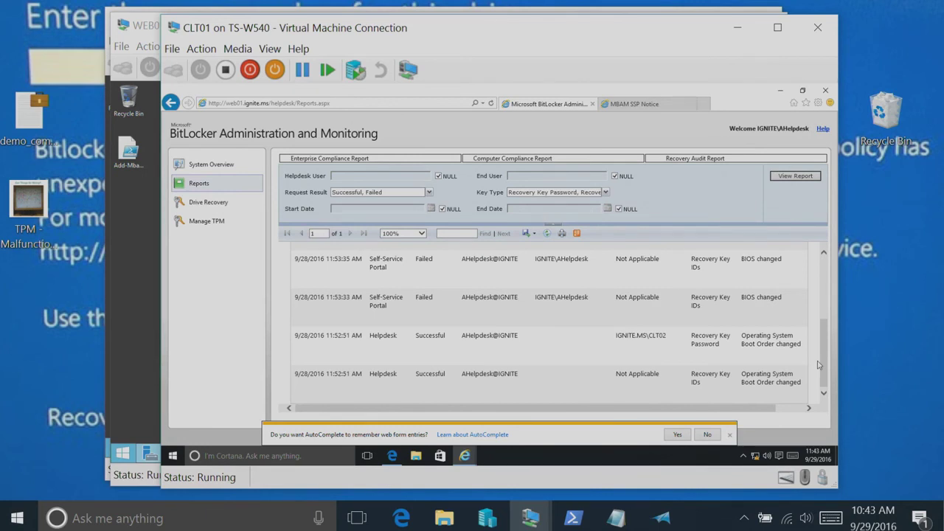
# Open CLT01's Drive Recovery form, then view This PC's local disk on CLT02
pyautogui.click(208, 200)
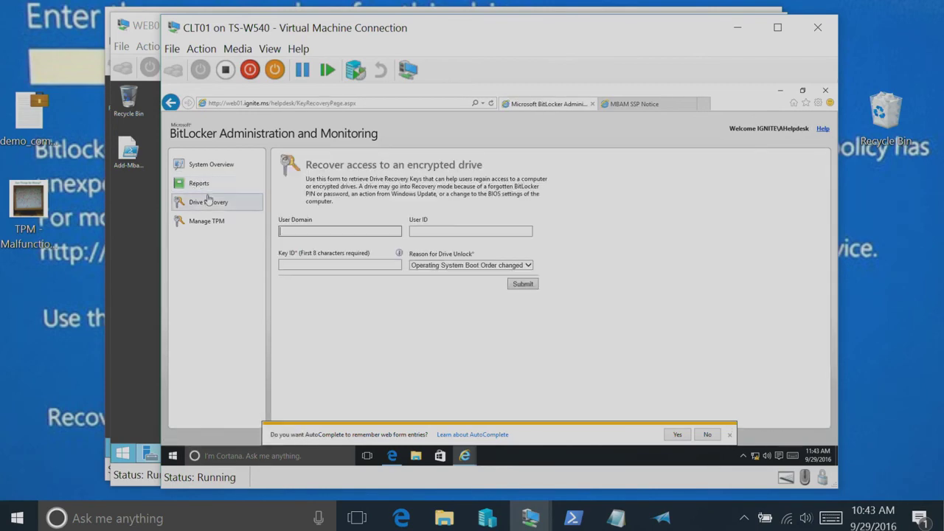
pyautogui.moveTo(493, 28); pyautogui.dragTo(345, 11)
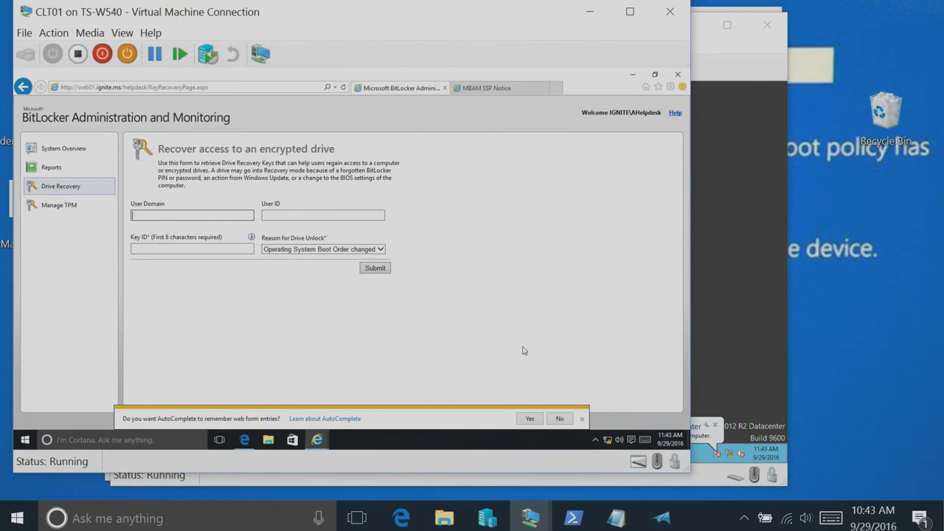
pyautogui.moveTo(529, 518)
pyautogui.click(855, 410)
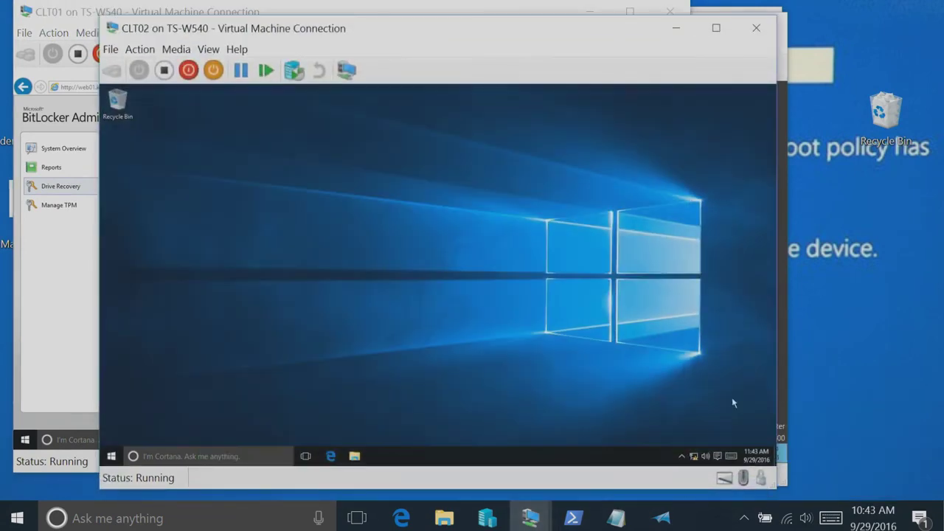
pyautogui.click(354, 456)
pyautogui.click(197, 280)
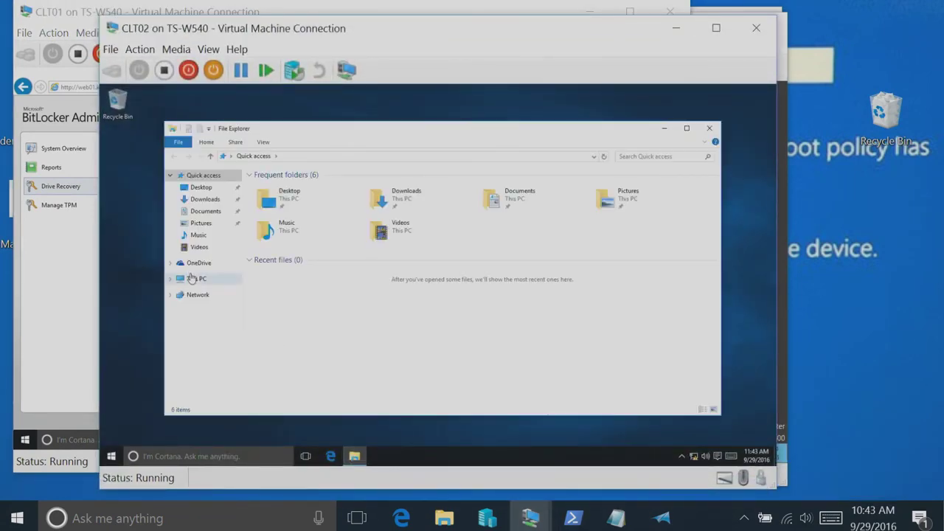
# Restart CLT02 from its Start menu, forcing the restart despite open apps
pyautogui.click(111, 456)
pyautogui.click(126, 420)
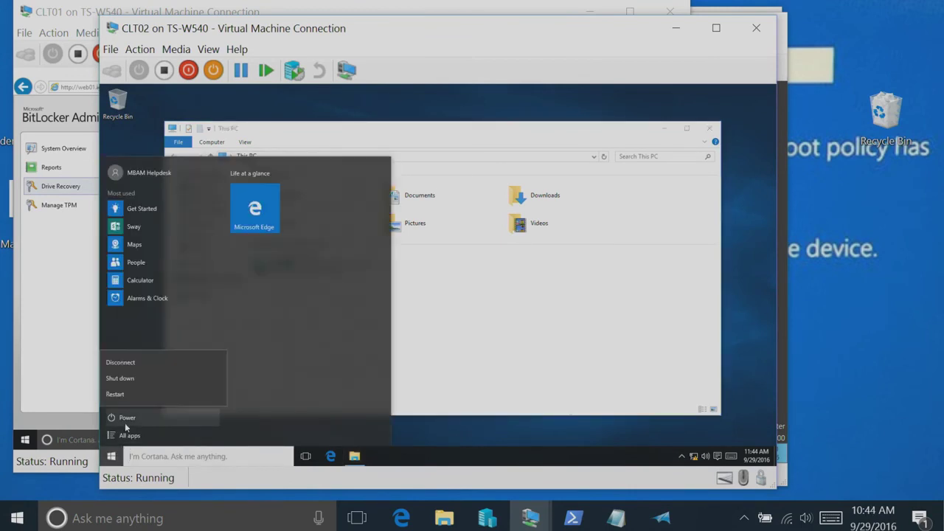
pyautogui.click(121, 394)
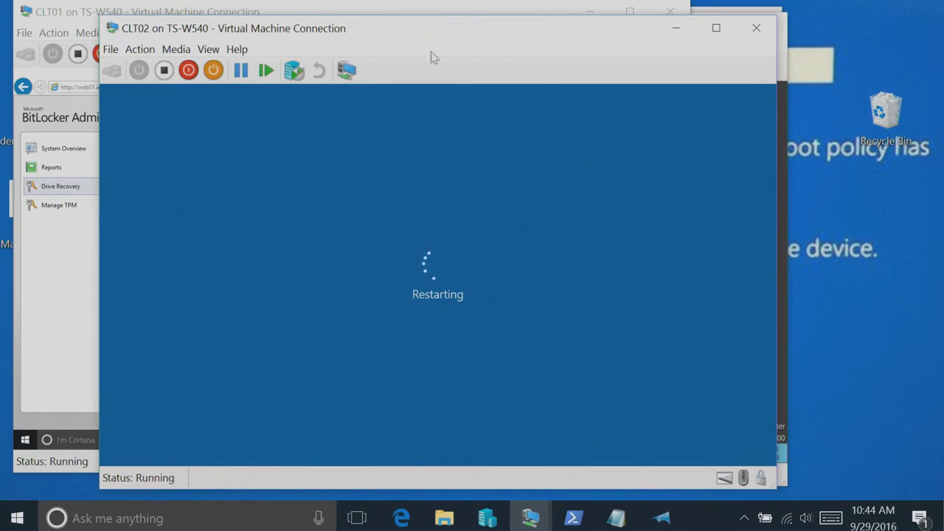
pyautogui.moveTo(407, 33); pyautogui.dragTo(516, 34)
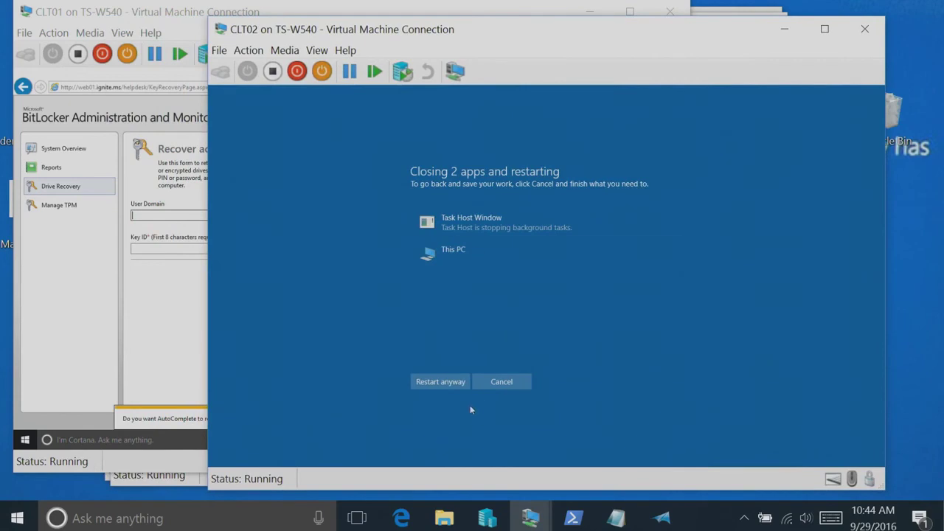
pyautogui.click(441, 383)
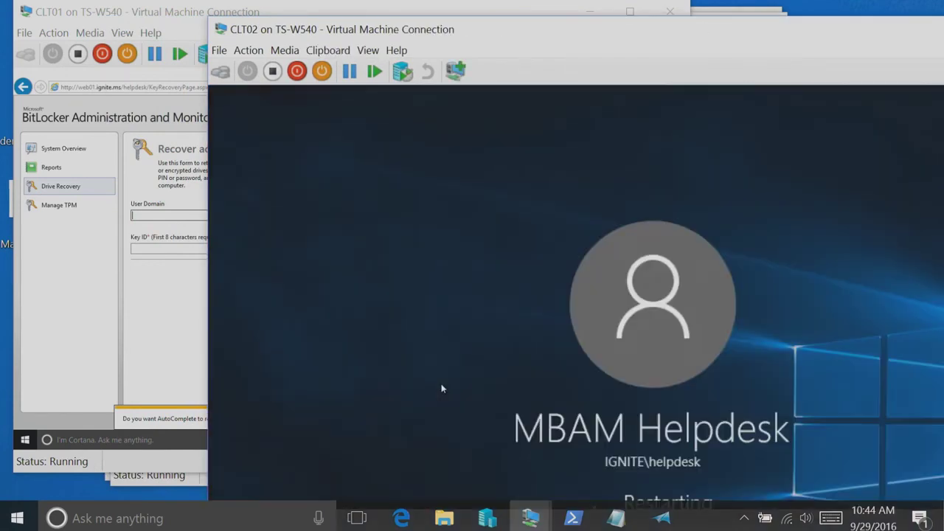
# Reset the CLT02 virtual machine from the Action menu and confirm the reset
pyautogui.moveTo(523, 39); pyautogui.dragTo(484, 26)
pyautogui.click(221, 36)
pyautogui.click(174, 158)
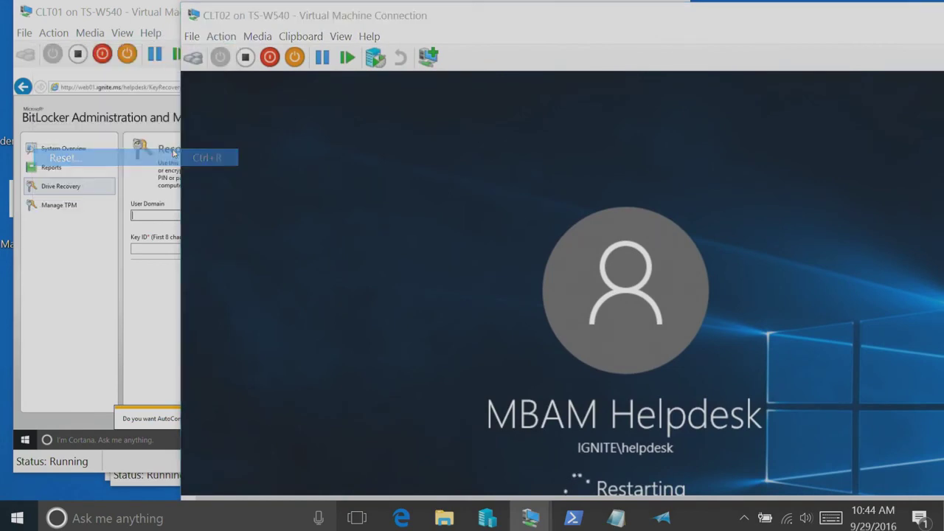
pyautogui.click(659, 306)
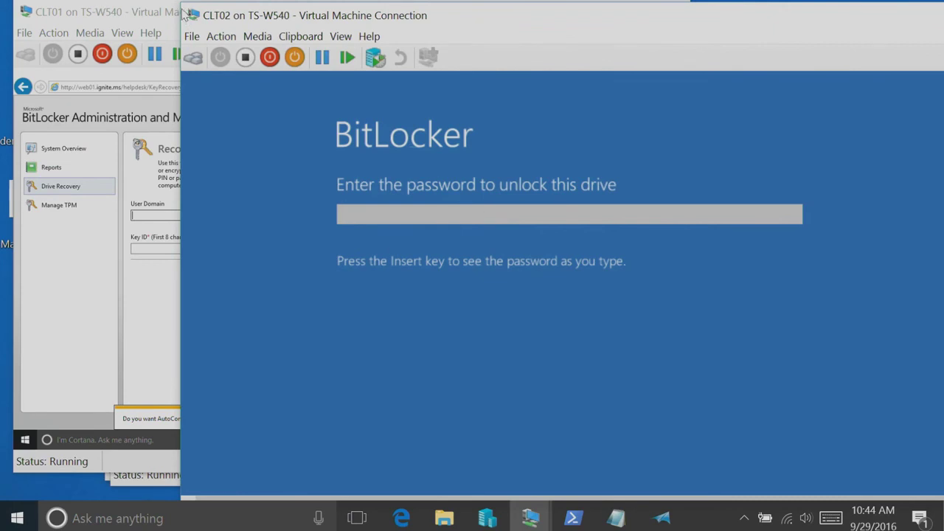
# Reposition CLT02's window and press Esc at the boot prompt for BitLocker key recovery
pyautogui.moveTo(181, 6); pyautogui.dragTo(361, 157)
pyautogui.moveTo(512, 167); pyautogui.dragTo(335, 56)
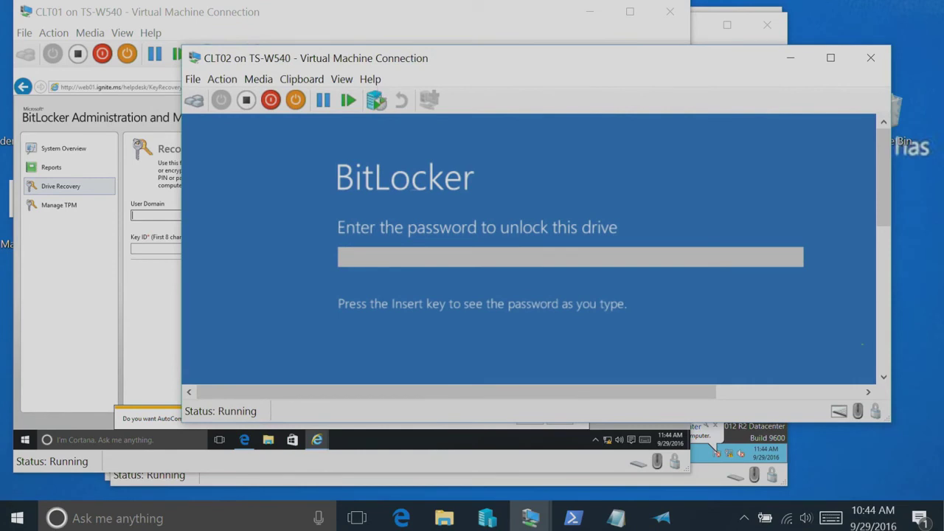
pyautogui.scroll(-3, 884, 373)
pyautogui.scroll(-3, 884, 373)
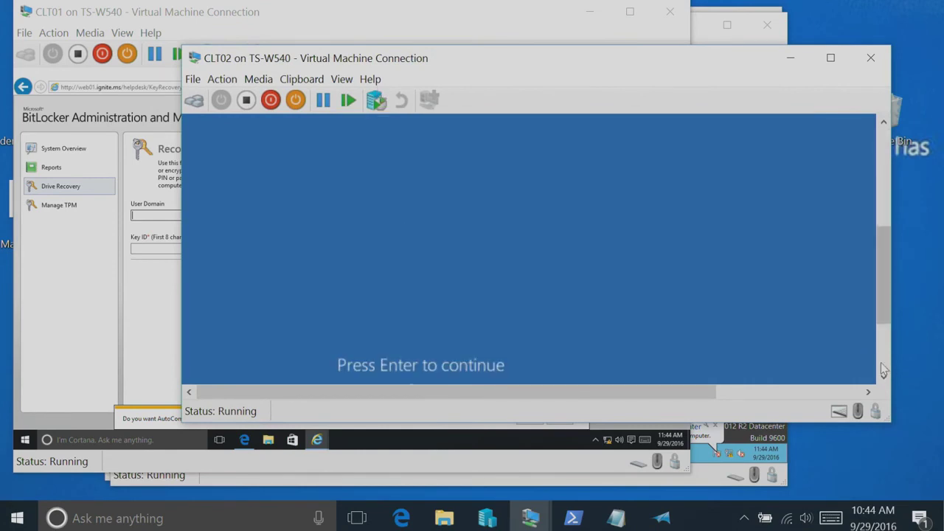
pyautogui.scroll(-3, 884, 370)
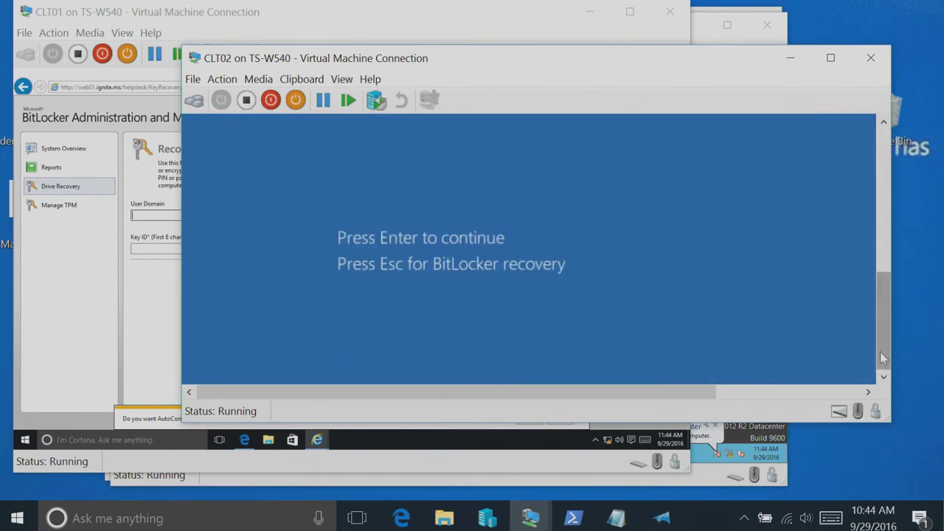
pyautogui.press('Escape')
pyautogui.moveTo(883, 355); pyautogui.dragTo(868, 206)
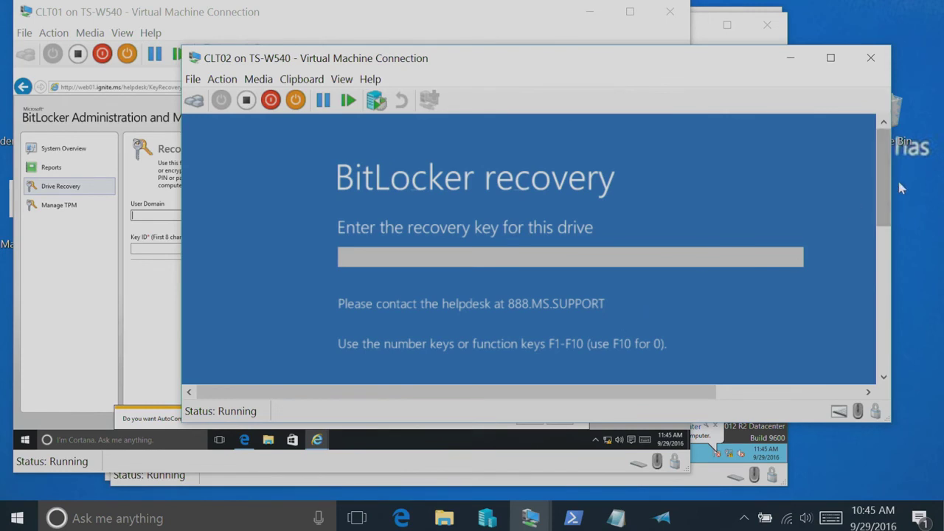
# Move CLT02 aside, focus CLT01's User Domain field and decline saving form entries
pyautogui.scroll(-1, 890, 195)
pyautogui.scroll(-1, 890, 194)
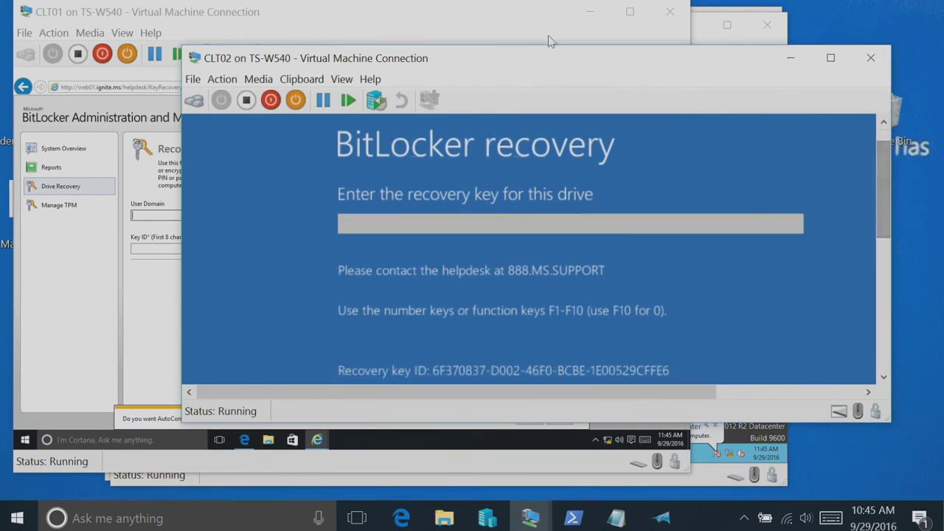
pyautogui.moveTo(555, 57); pyautogui.dragTo(582, 163)
pyautogui.click(140, 216)
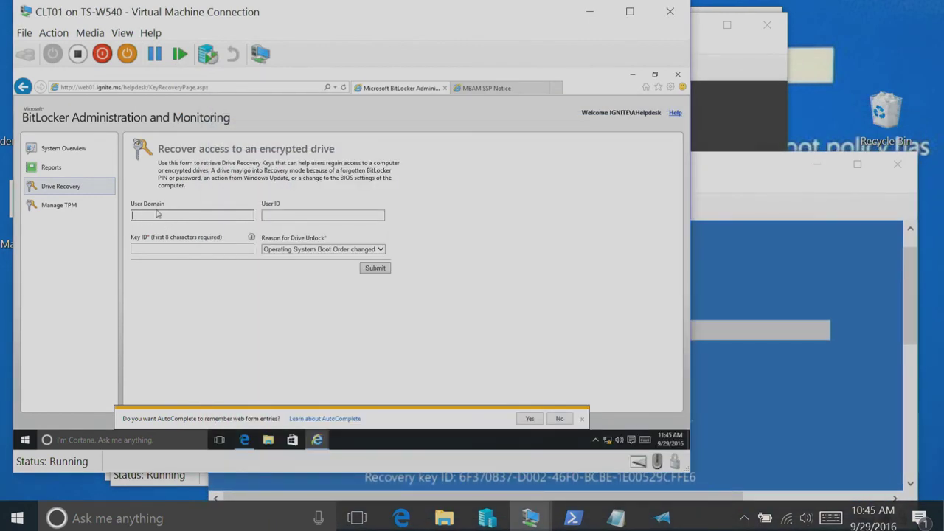
pyautogui.click(567, 419)
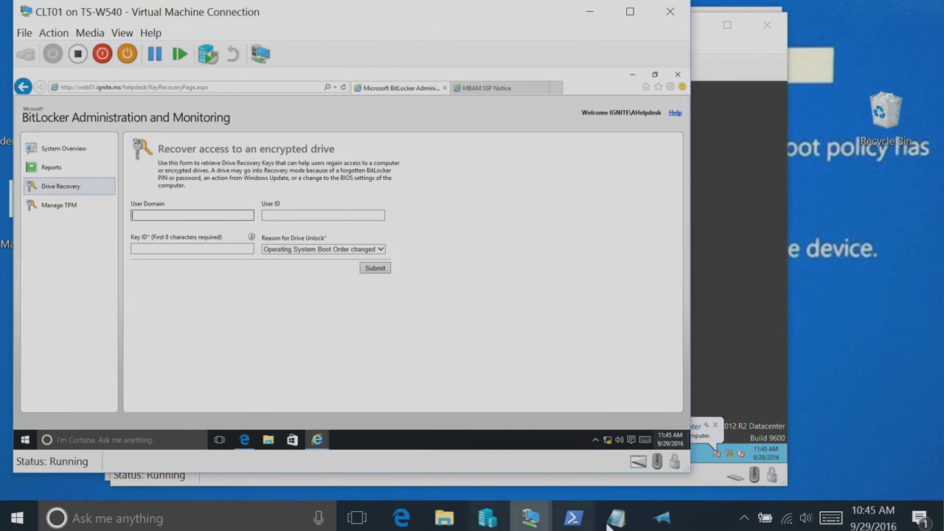
# Start the CLT02 virtual machine and press Esc to reach its recovery-key screen
pyautogui.moveTo(530, 518)
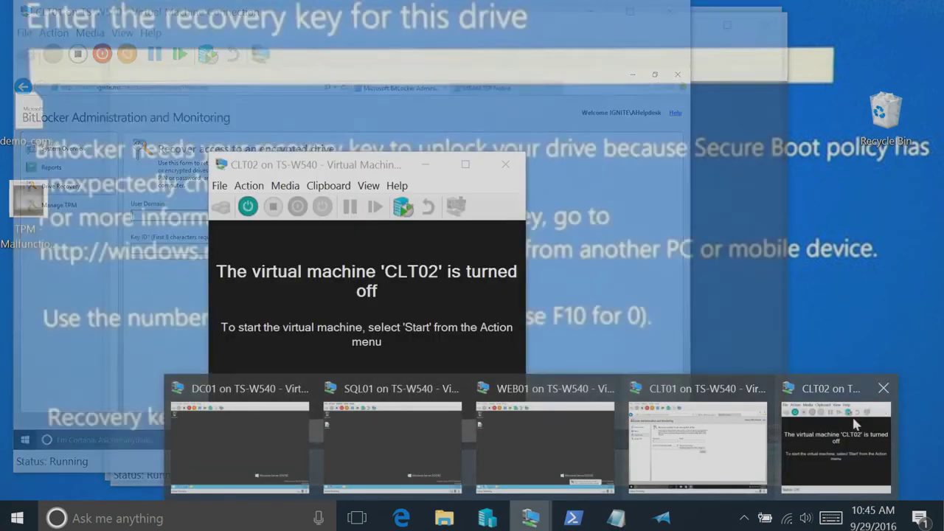
pyautogui.click(856, 424)
pyautogui.click(248, 205)
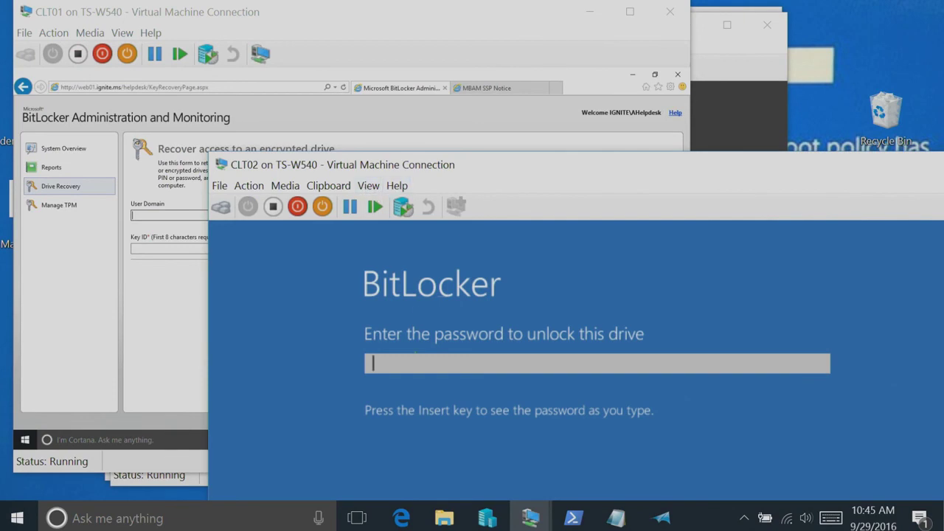
pyautogui.press('Escape')
pyautogui.moveTo(430, 168); pyautogui.dragTo(415, 151)
# Request the recovery key in MBAM for Key ID 6F370837 with reason Lost Passphrase, then return to CLT02
pyautogui.click(137, 251)
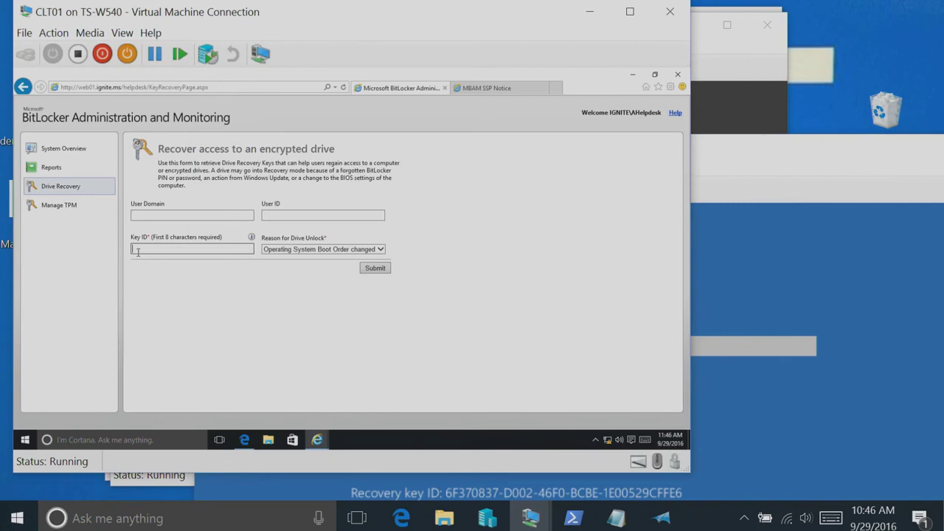
pyautogui.write('6F370837')
pyautogui.click(283, 251)
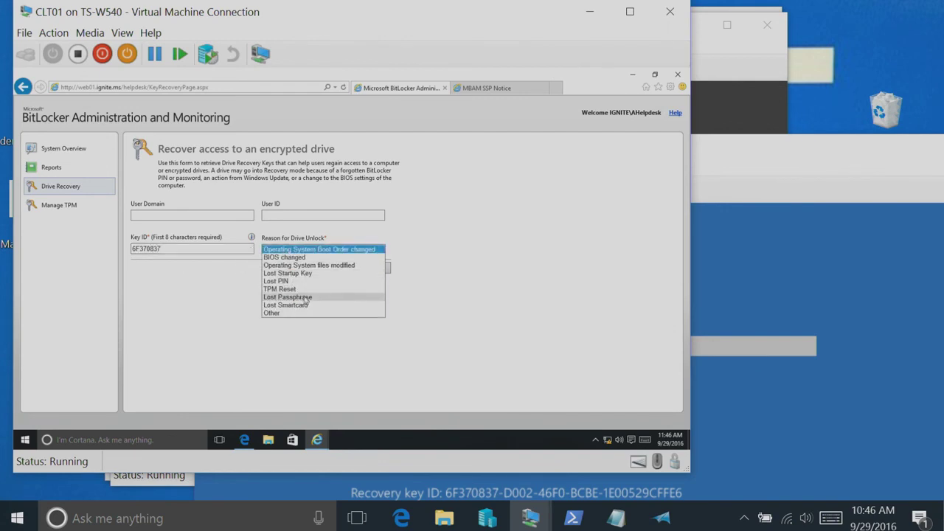
pyautogui.click(296, 296)
pyautogui.click(374, 270)
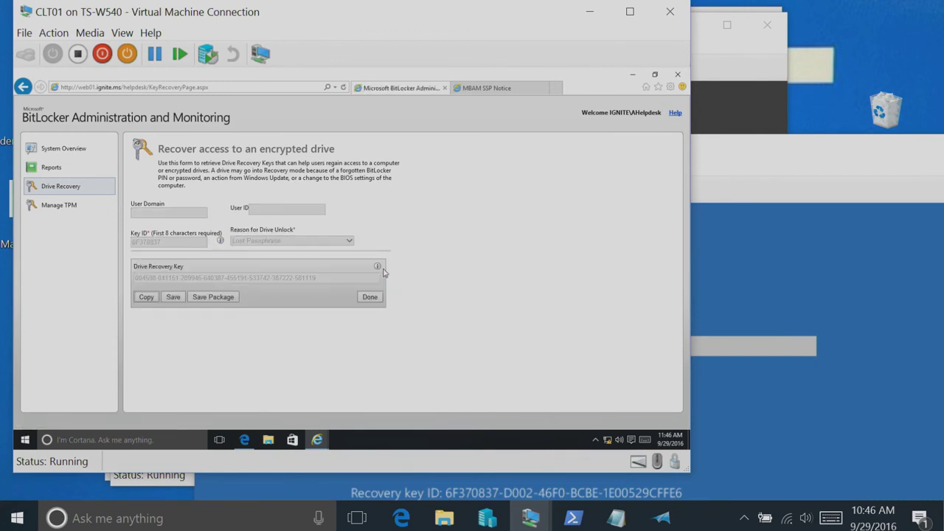
pyautogui.hotkey('alt', 'Tab')
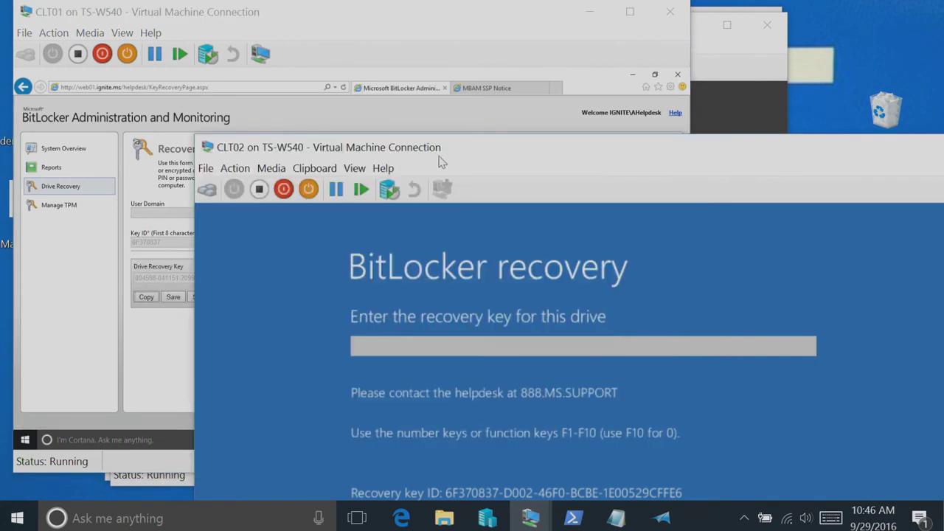
# Enter the retrieved BitLocker recovery key on CLT02 to unlock its drive
pyautogui.moveTo(458, 157); pyautogui.dragTo(313, 306)
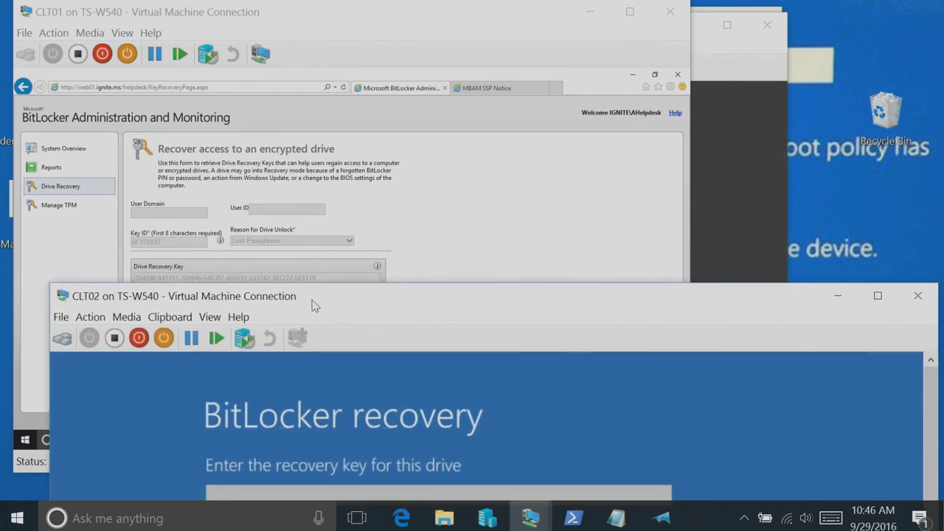
pyautogui.press('Num_Lock')
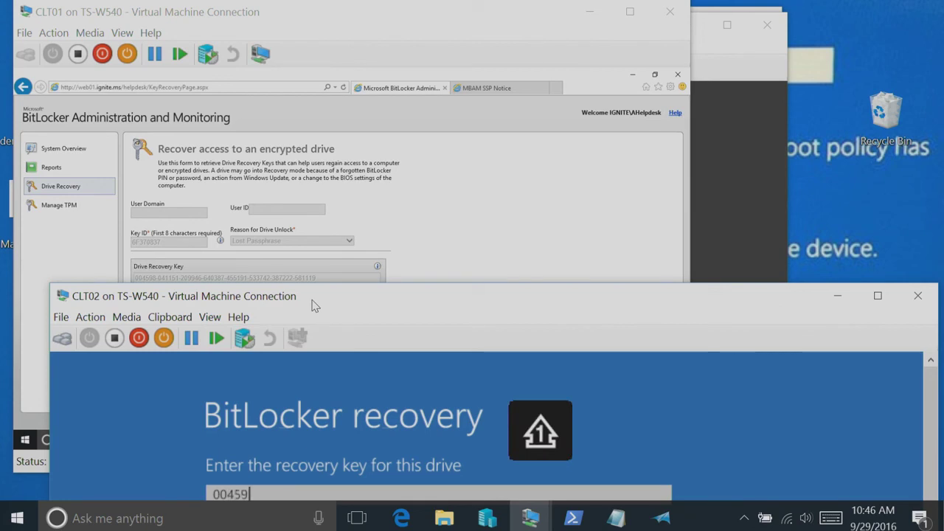
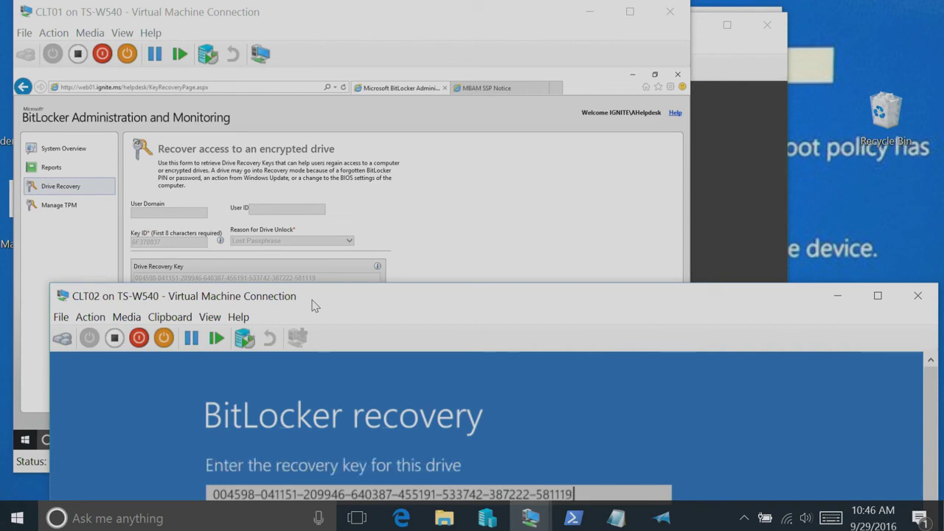
pyautogui.press('Return')
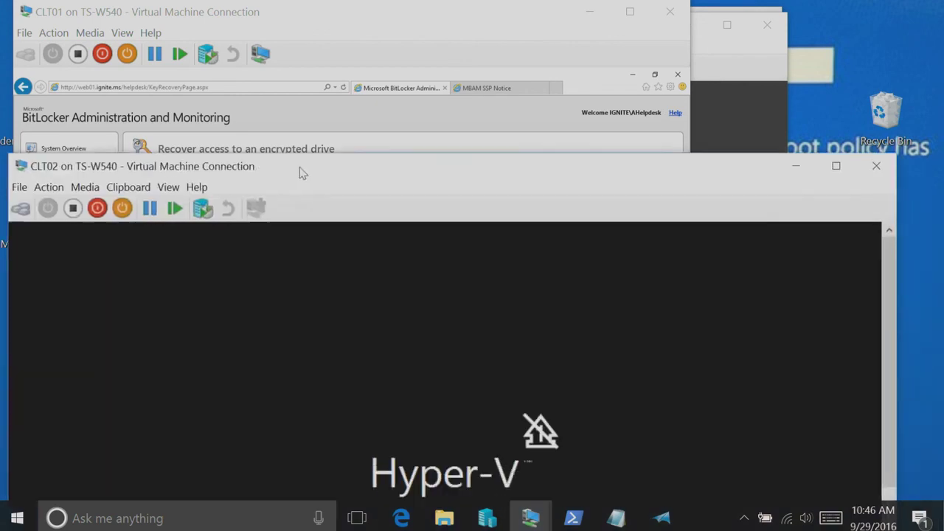
# Move the CLT02 window aside and clear CLT01's drive recovery form with Done
pyautogui.moveTo(301, 172); pyautogui.dragTo(293, 53)
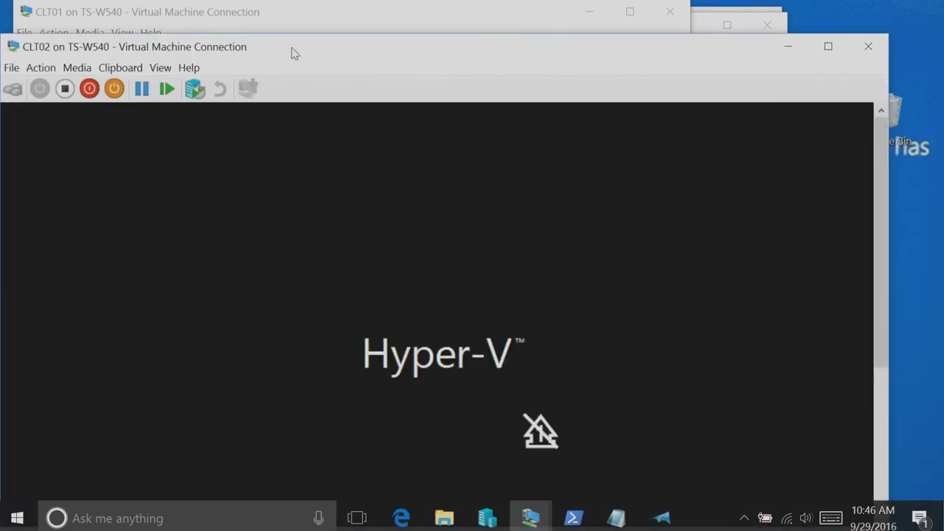
pyautogui.moveTo(294, 53); pyautogui.dragTo(301, 17)
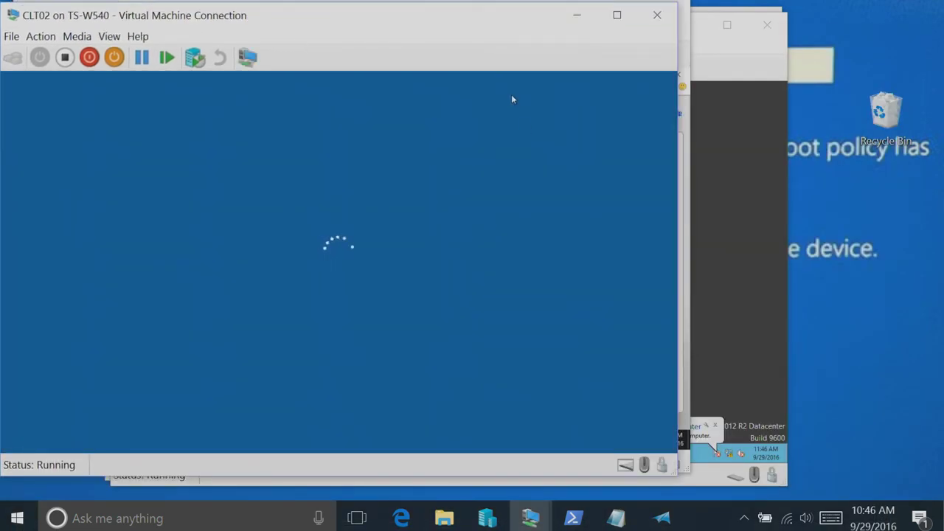
pyautogui.moveTo(372, 20); pyautogui.dragTo(527, 64)
pyautogui.click(343, 16)
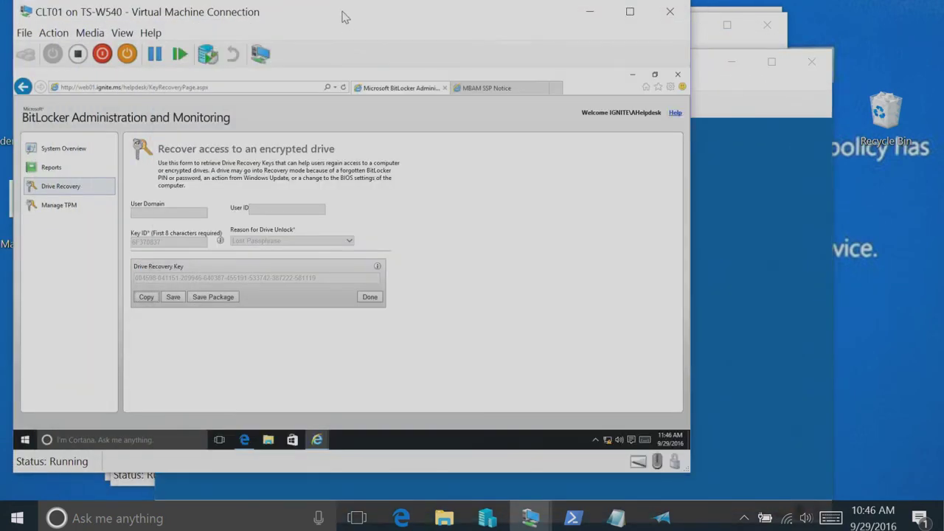
pyautogui.click(368, 298)
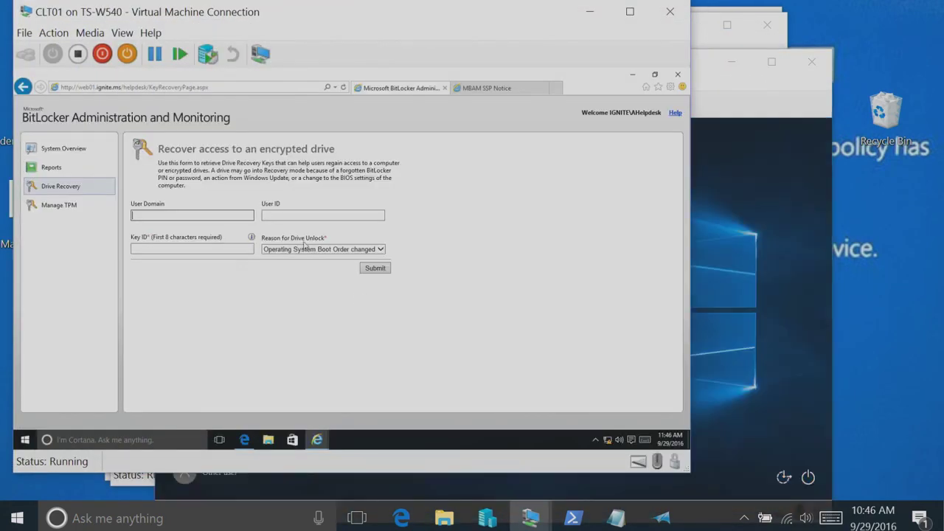
# Open MBAM's Recovery Audit Report and highlight CLT02's Lost Passphrase request entry
pyautogui.click(52, 166)
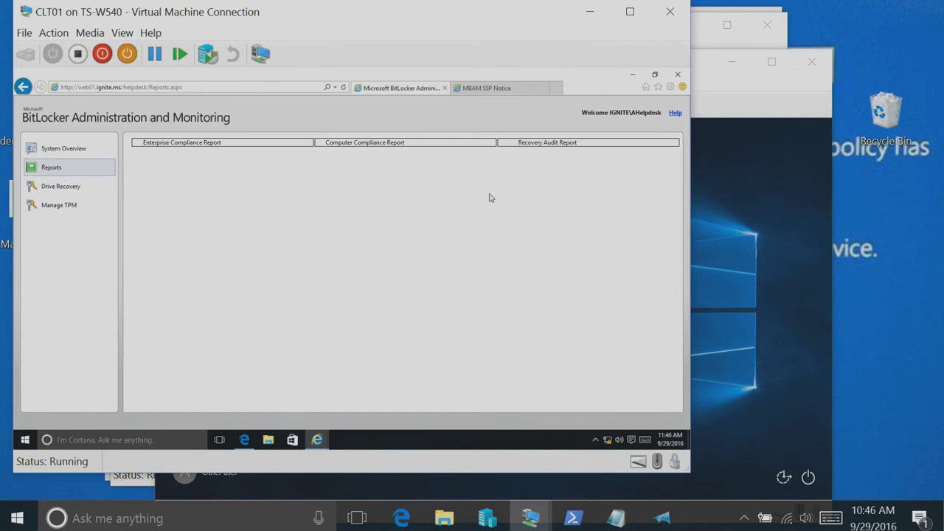
pyautogui.click(558, 144)
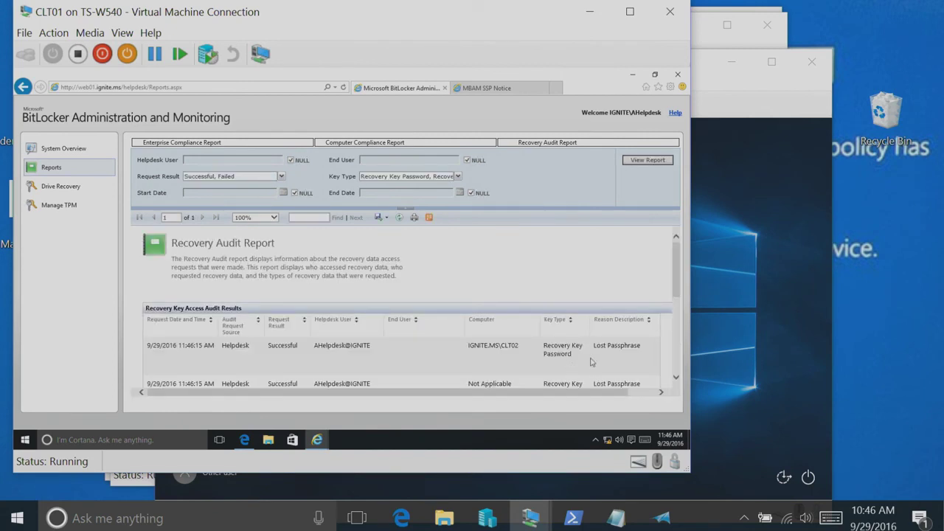
pyautogui.moveTo(641, 347); pyautogui.dragTo(147, 349)
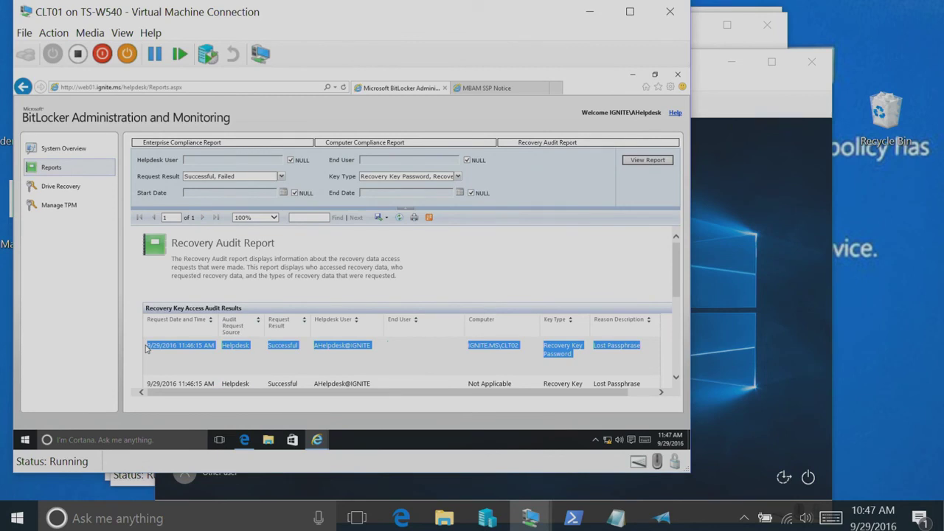
pyautogui.click(745, 247)
# Sign in to CLT02 with the account password, then clear CLT01's report window off the desktop
pyautogui.press('Return')
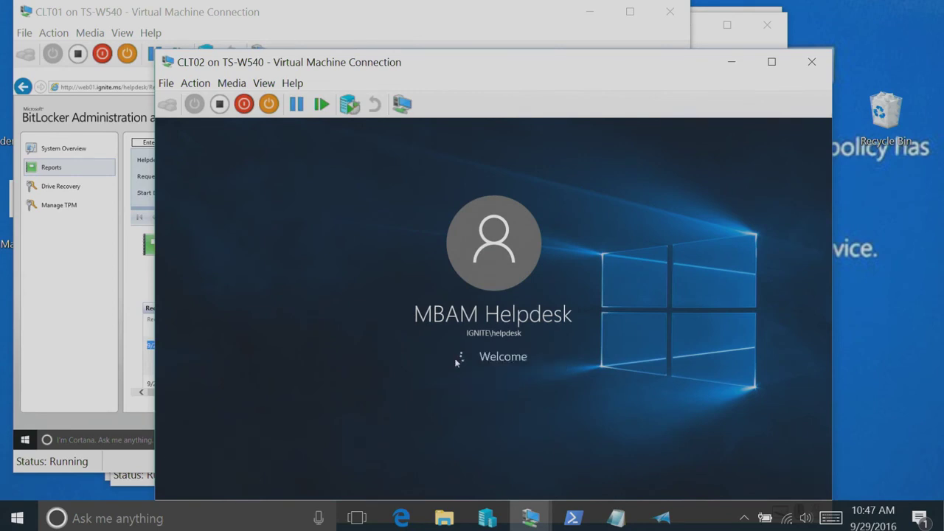
pyautogui.click(334, 18)
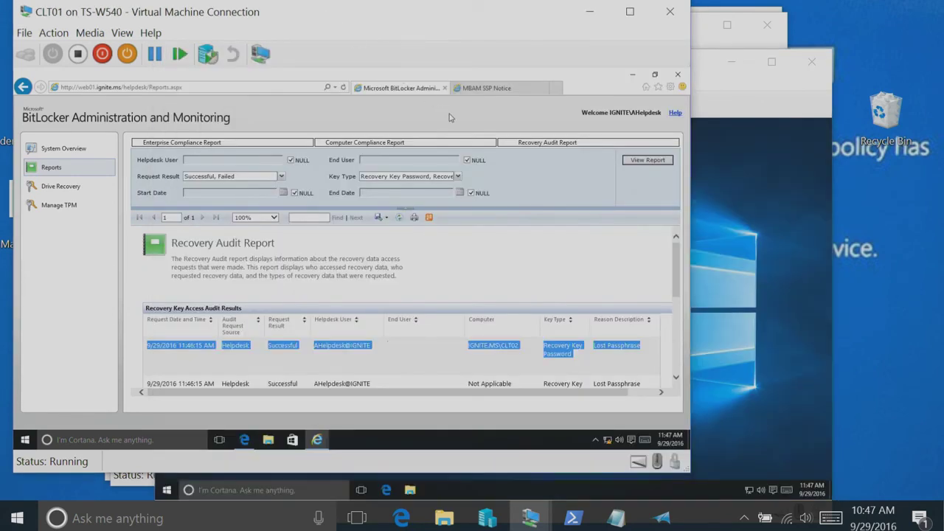
pyautogui.click(632, 73)
pyautogui.click(632, 74)
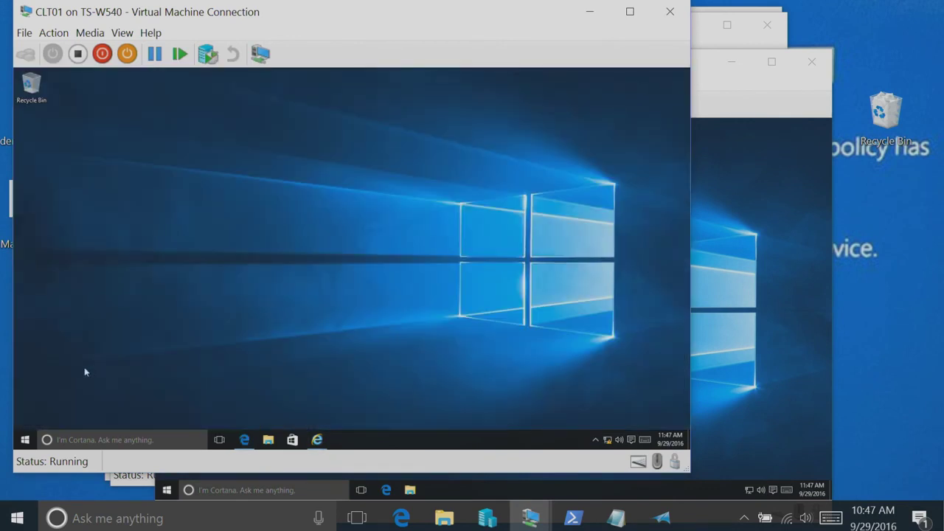
# Locate MBAMAgent.exe in Task Manager's Details list, then close Task Manager
pyautogui.click(25, 439)
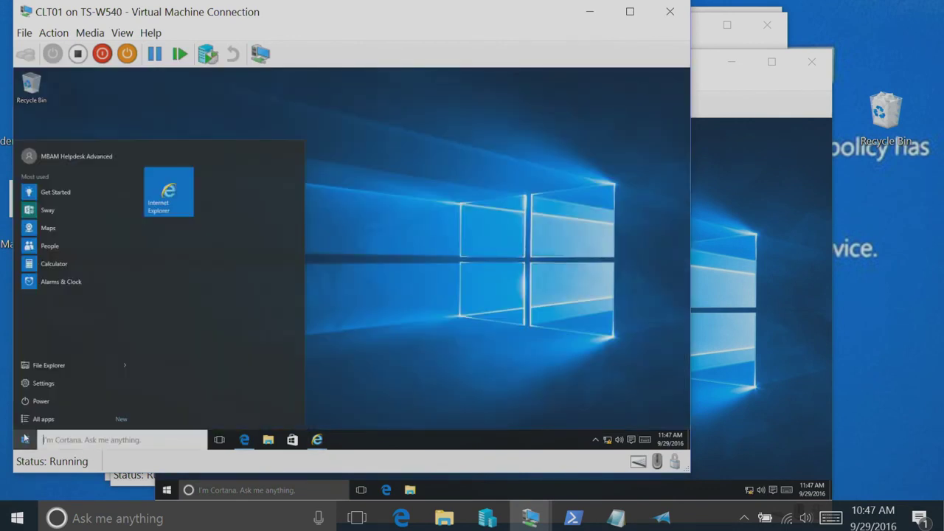
pyautogui.rightClick(497, 444)
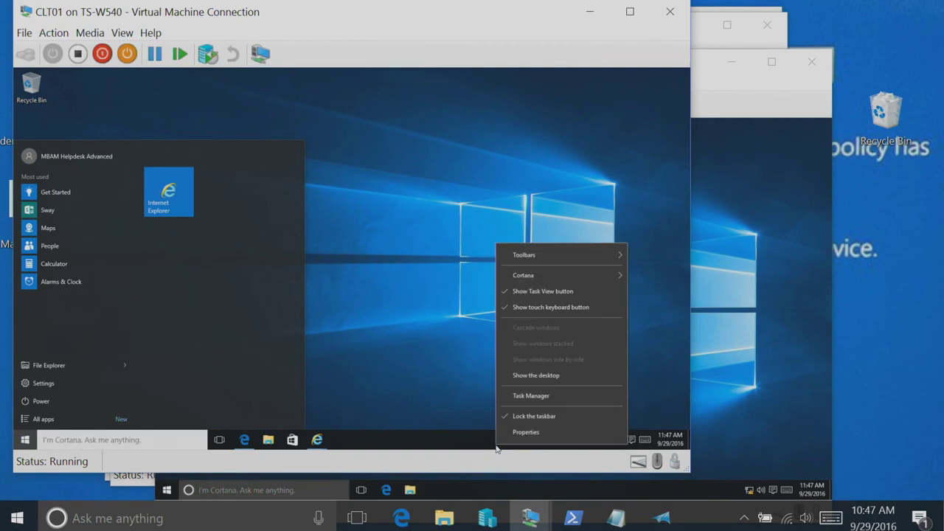
pyautogui.click(537, 399)
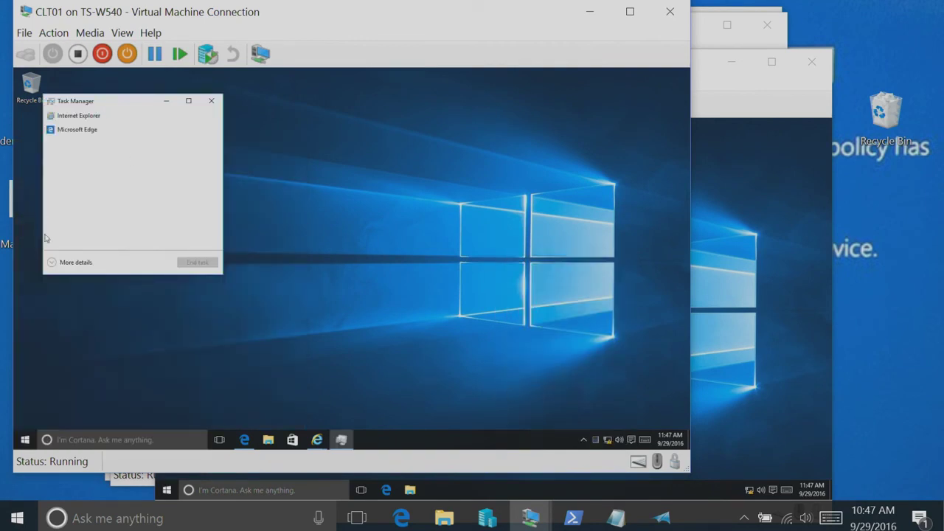
pyautogui.click(53, 261)
pyautogui.click(206, 126)
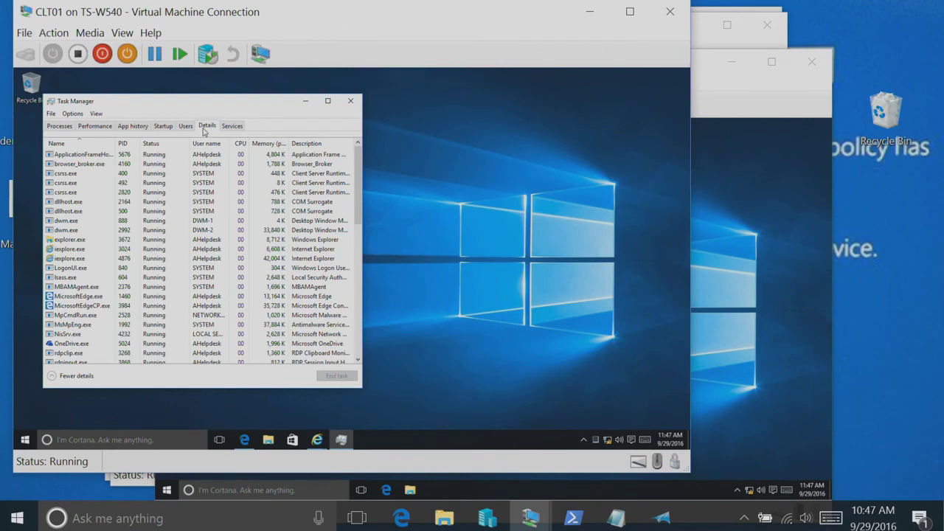
pyautogui.click(68, 287)
pyautogui.scroll(-1, 356, 161)
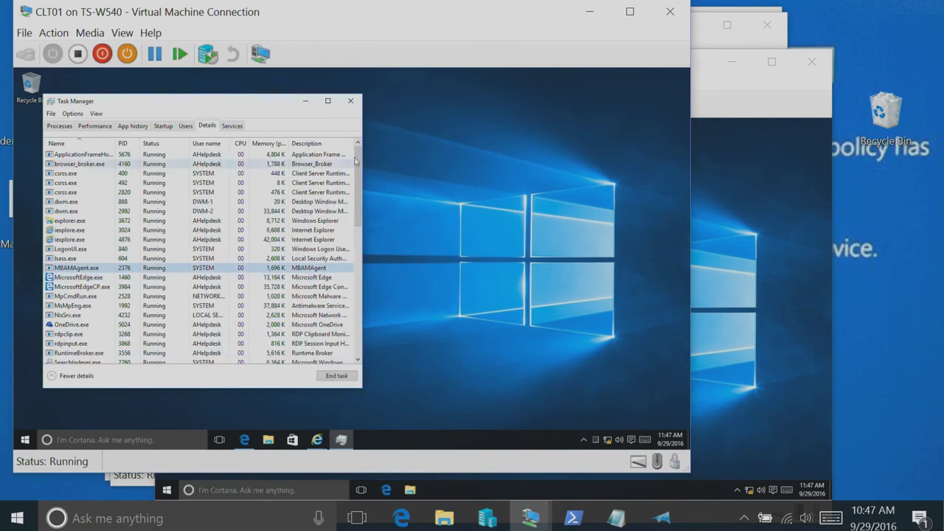
pyautogui.click(349, 102)
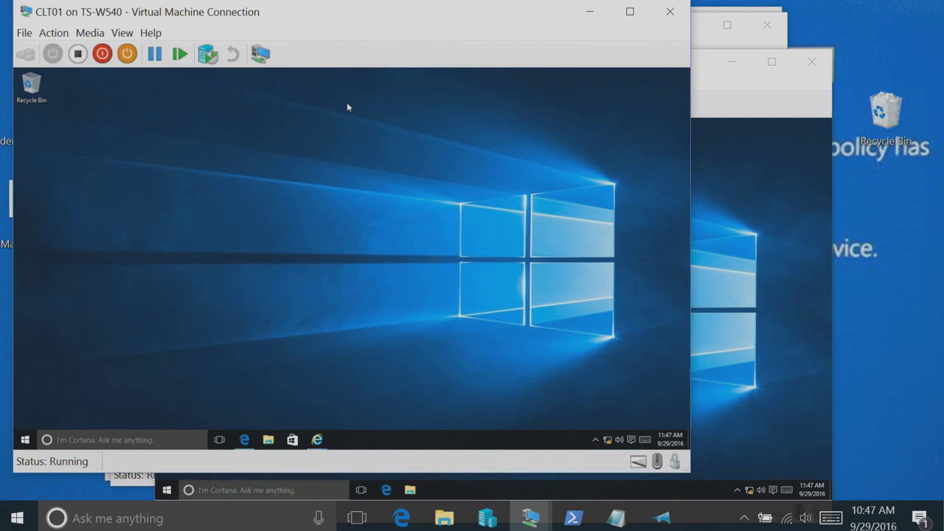
# Browse File Explorer to C:\Program Files\Microsoft\MDOP MBAM, select MBAMClientUI, and minimize the window
pyautogui.click(267, 440)
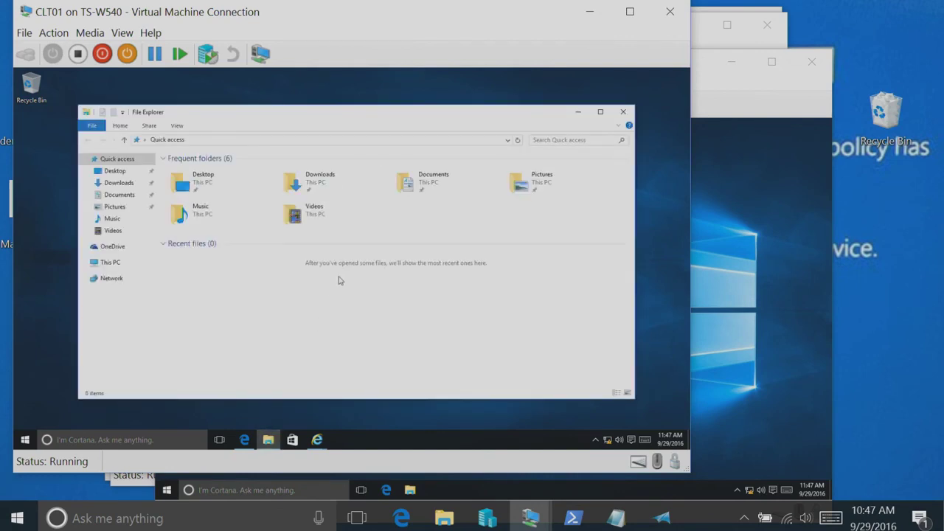
pyautogui.click(111, 261)
pyautogui.doubleClick(208, 249)
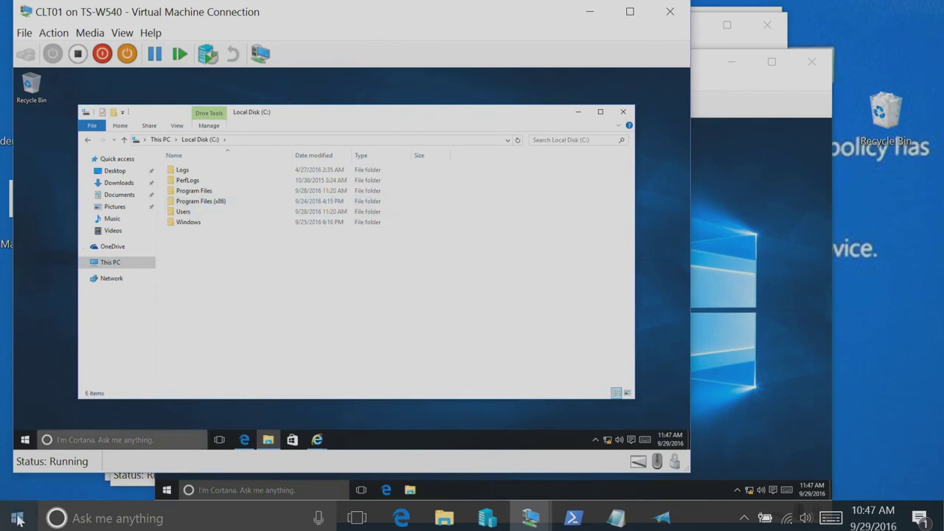
pyautogui.doubleClick(202, 191)
pyautogui.doubleClick(204, 201)
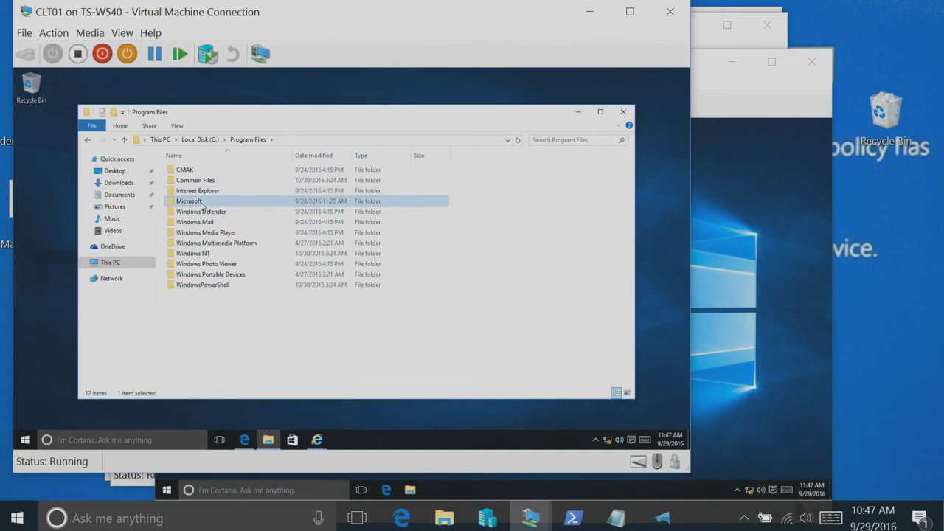
pyautogui.doubleClick(191, 173)
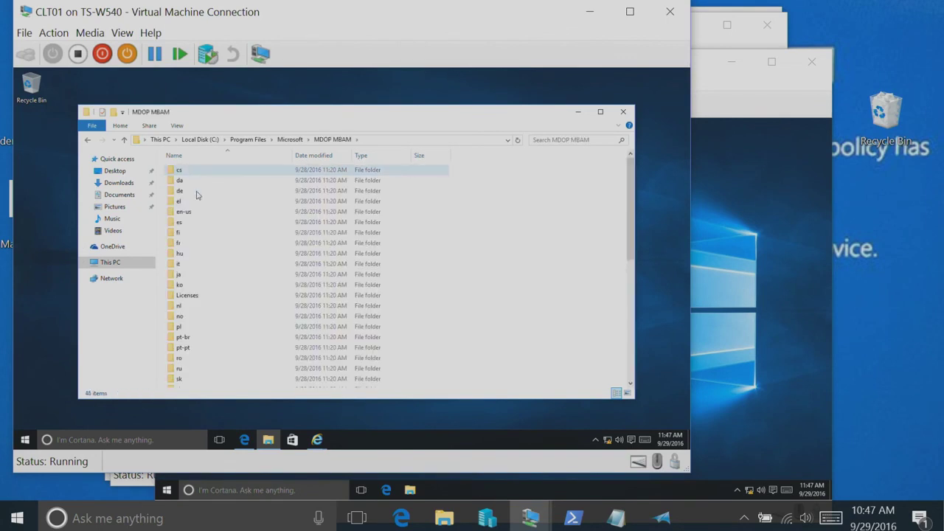
pyautogui.click(631, 380)
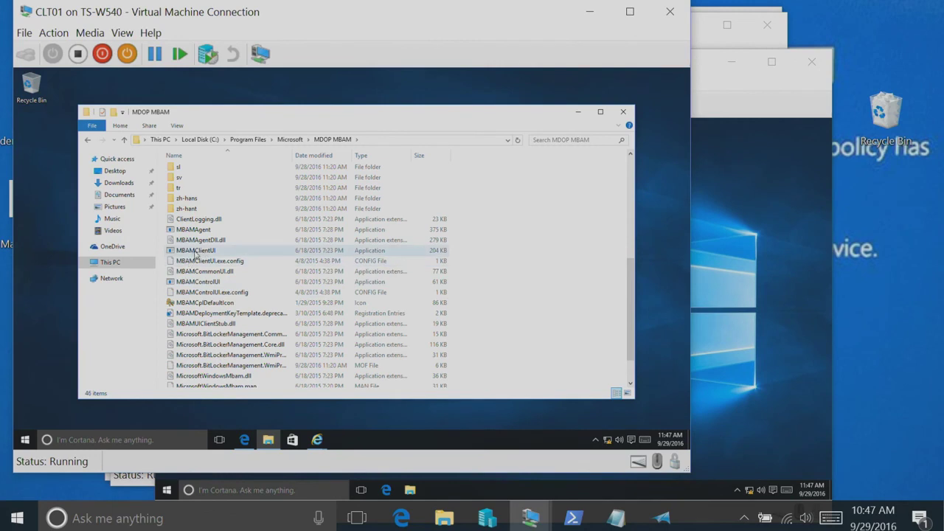
pyautogui.click(196, 252)
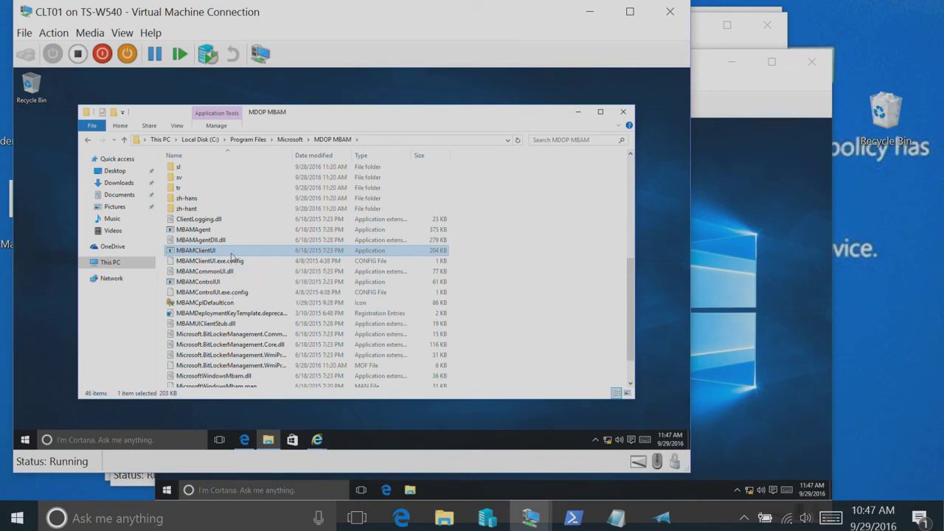
pyautogui.click(577, 114)
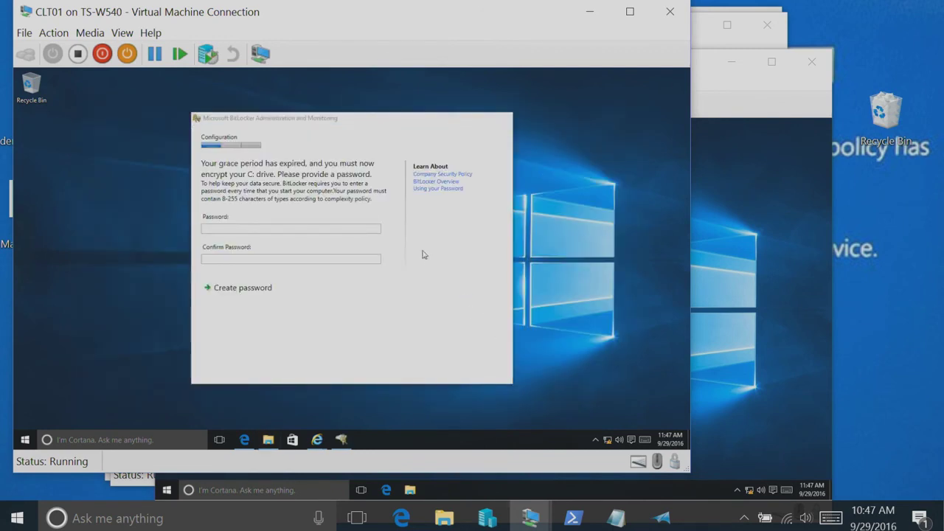
pyautogui.click(325, 228)
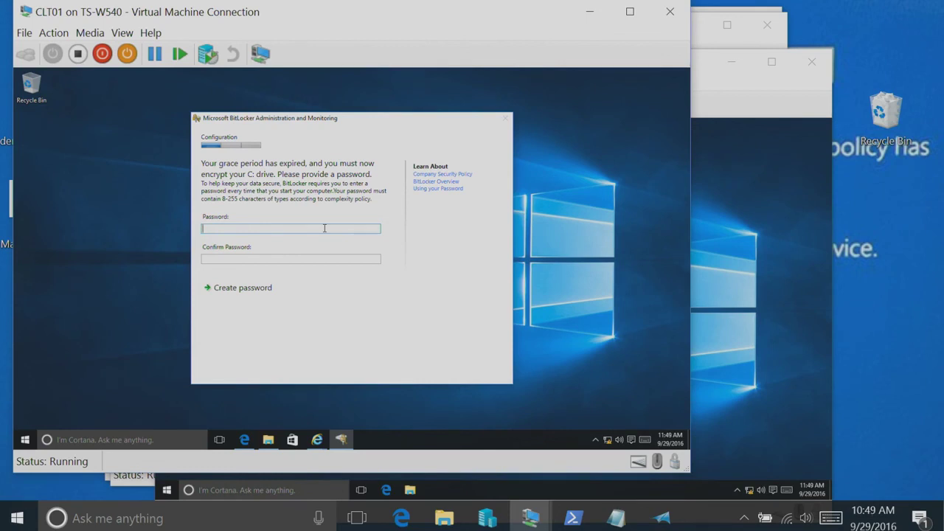
# Enter and confirm a drive password in the MBAM client, then create it to encrypt C:
pyautogui.write('******')
pyautogui.press('Tab')
pyautogui.press('BackSpace')
pyautogui.press('BackSpace')
pyautogui.press('BackSpace')
pyautogui.press('BackSpace')
pyautogui.press('BackSpace')
pyautogui.press('BackSpace')
pyautogui.write('***********')
pyautogui.press('Tab')
pyautogui.write('*********')
pyautogui.click(257, 293)
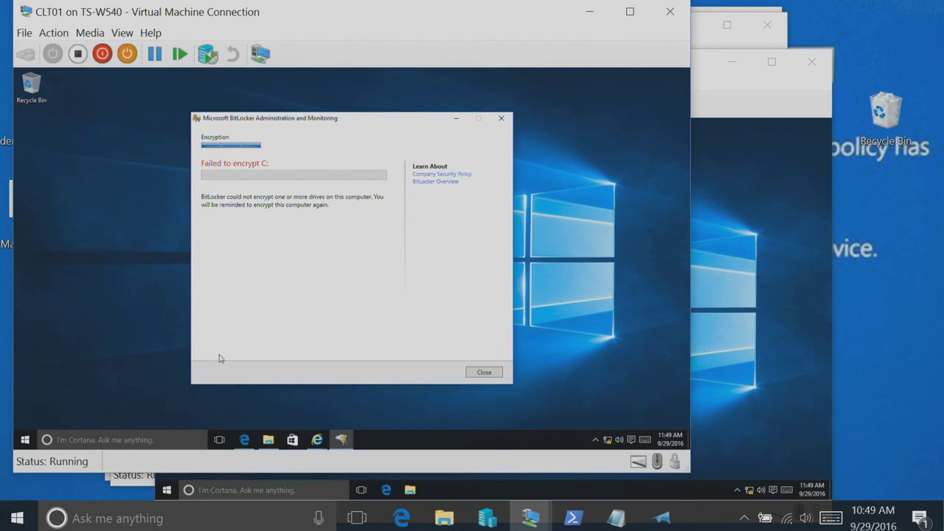
# On DC01, launch gpmc.msc and open the MBAM-Bitlocker GPO for editing
pyautogui.moveTo(529, 522)
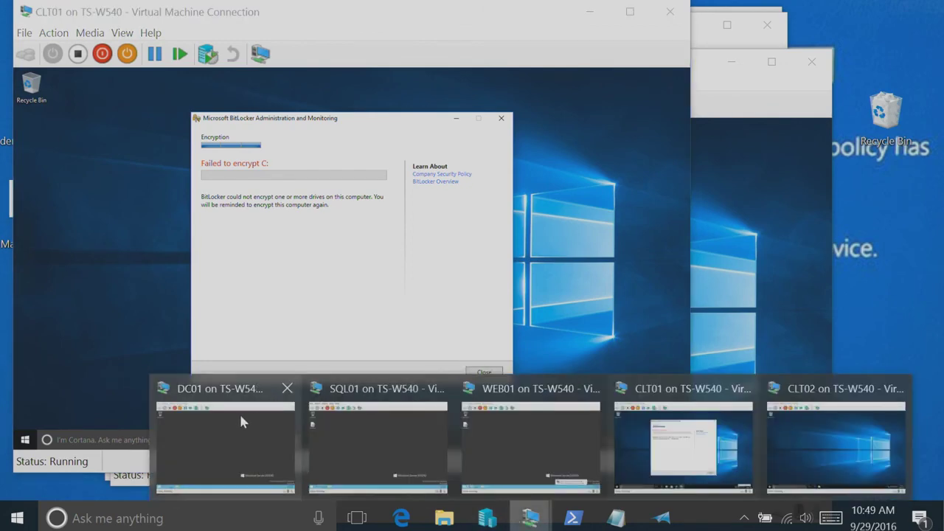
pyautogui.click(241, 411)
pyautogui.click(118, 448)
pyautogui.write('gpmc.msc')
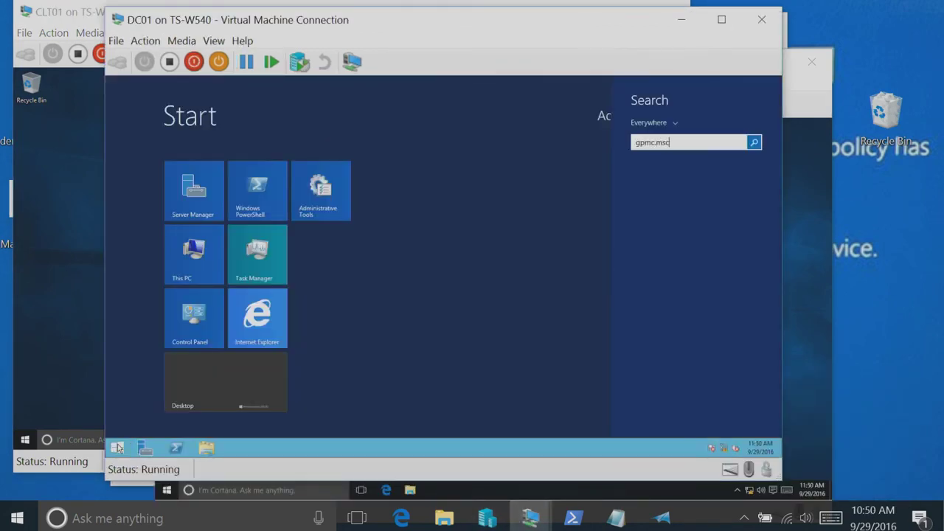
pyautogui.press('Return')
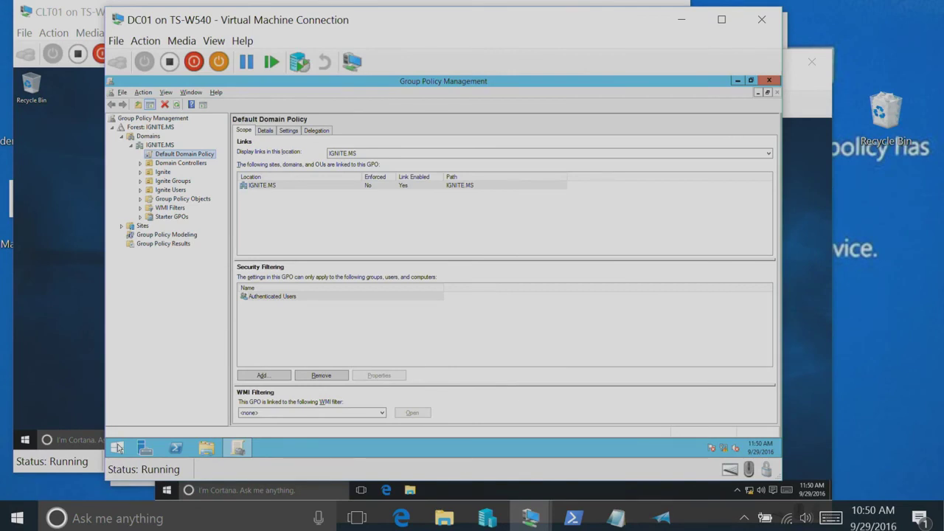
pyautogui.doubleClick(171, 199)
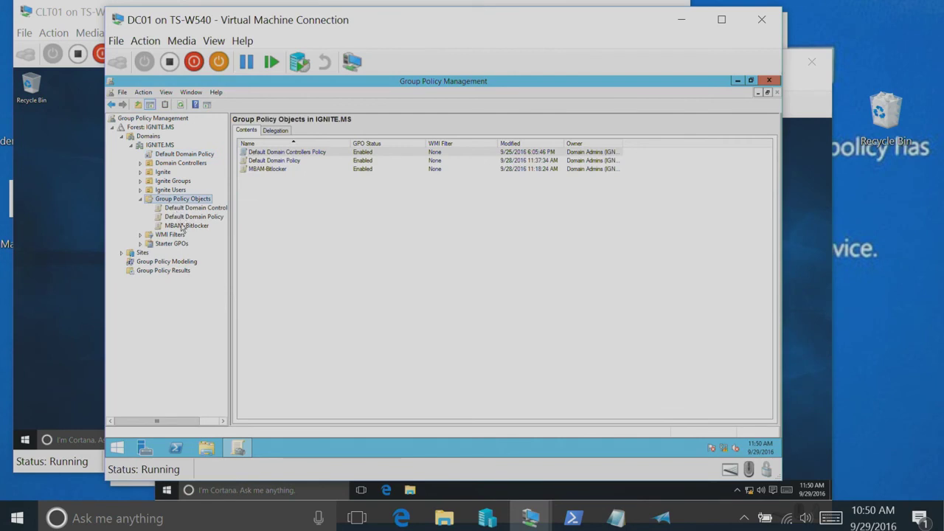
pyautogui.click(181, 226)
pyautogui.rightClick(181, 225)
pyautogui.click(197, 230)
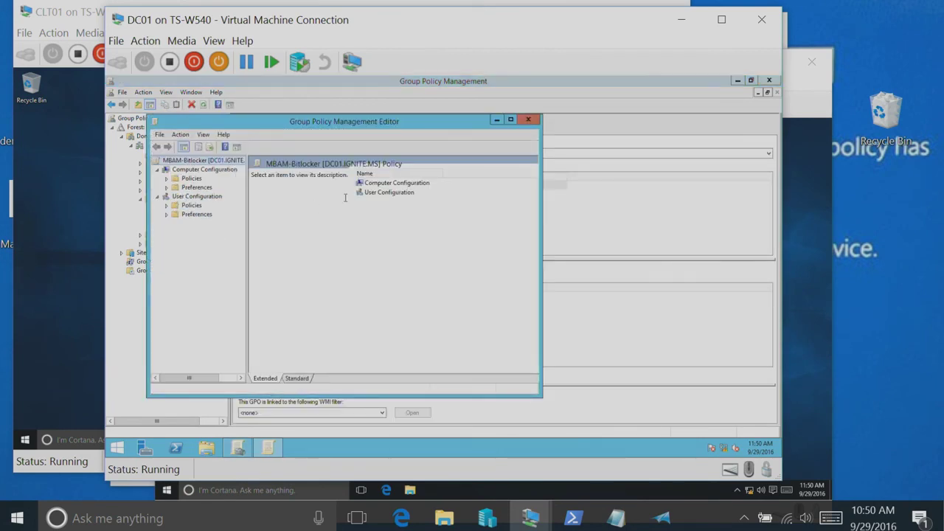
# Navigate to Administrative Templates > Windows Components > MDOP MBAM > Operating System Drive
pyautogui.click(193, 188)
pyautogui.doubleClick(191, 179)
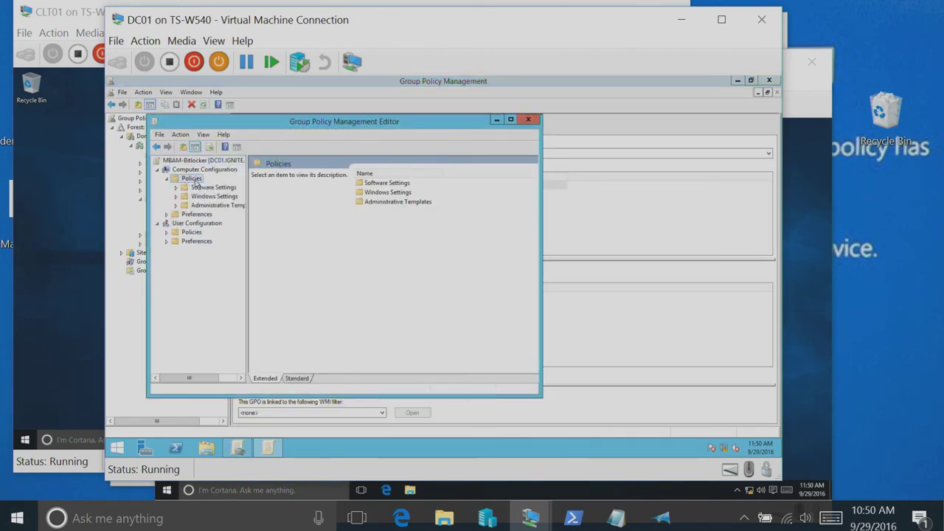
pyautogui.doubleClick(215, 205)
pyautogui.doubleClick(212, 270)
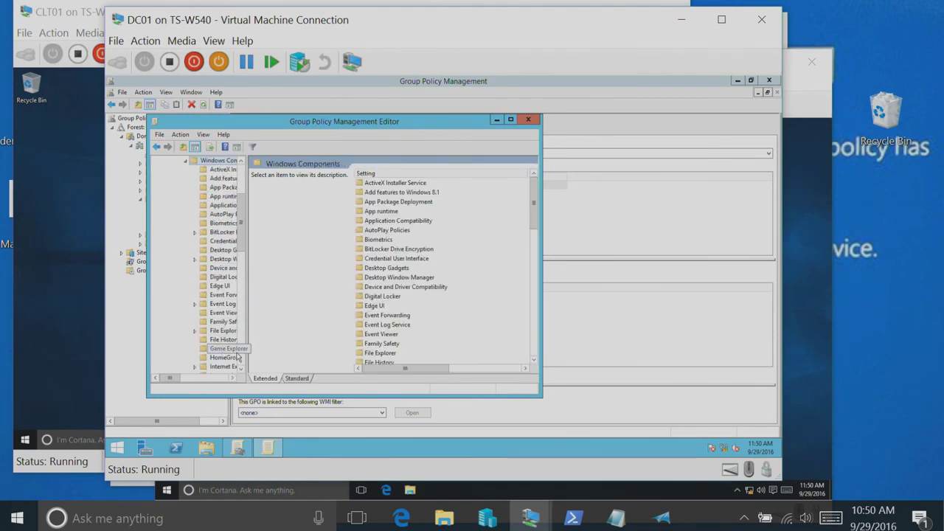
pyautogui.click(240, 359)
pyautogui.doubleClick(220, 198)
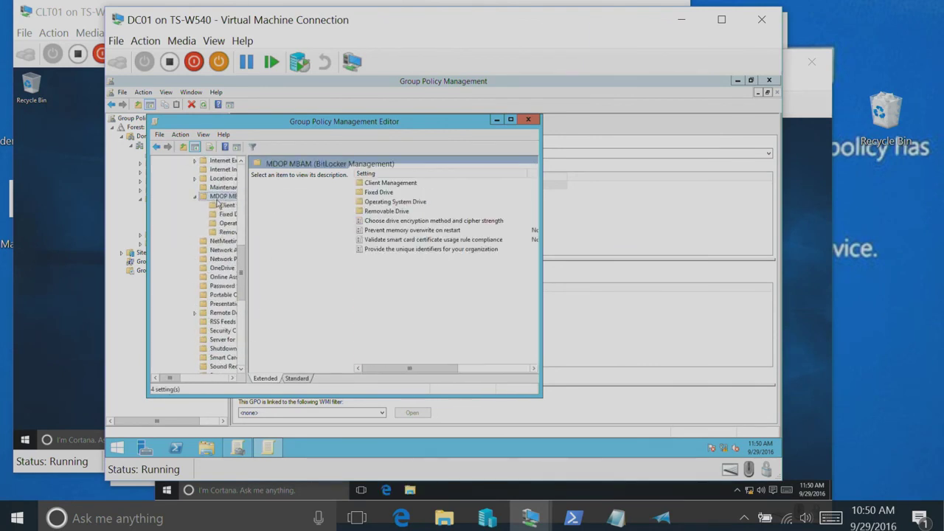
pyautogui.click(218, 224)
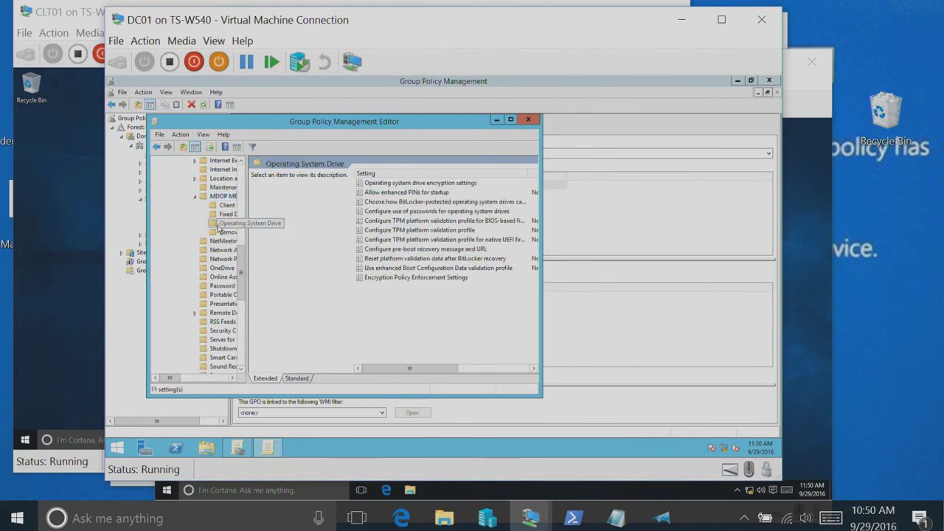
# Review Encryption Policy Enforcement Settings (Enabled, 0-day grace period), cancel, and reopen it
pyautogui.click(511, 120)
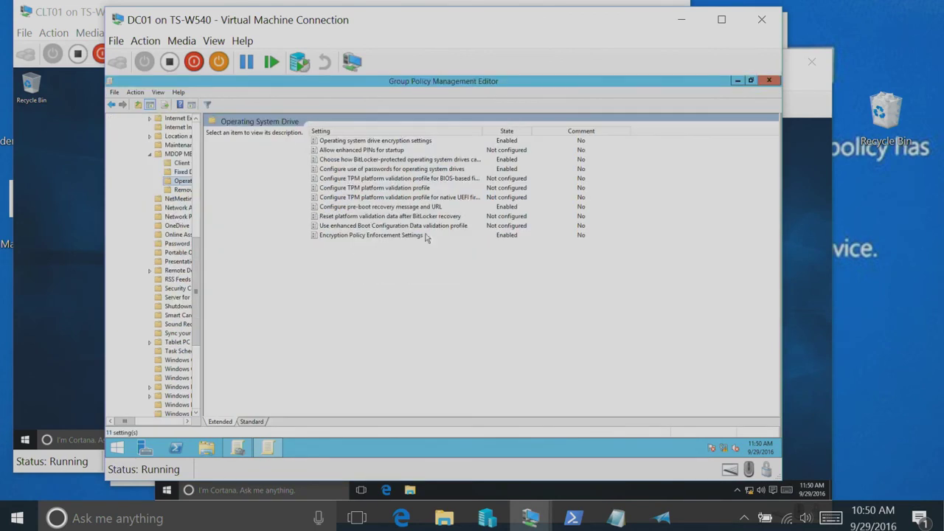
pyautogui.doubleClick(368, 236)
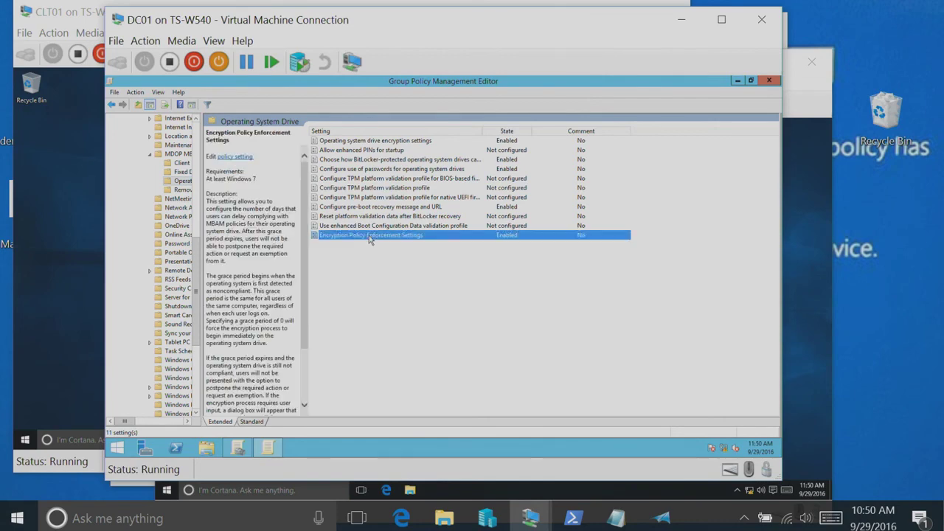
pyautogui.moveTo(357, 148); pyautogui.dragTo(414, 99)
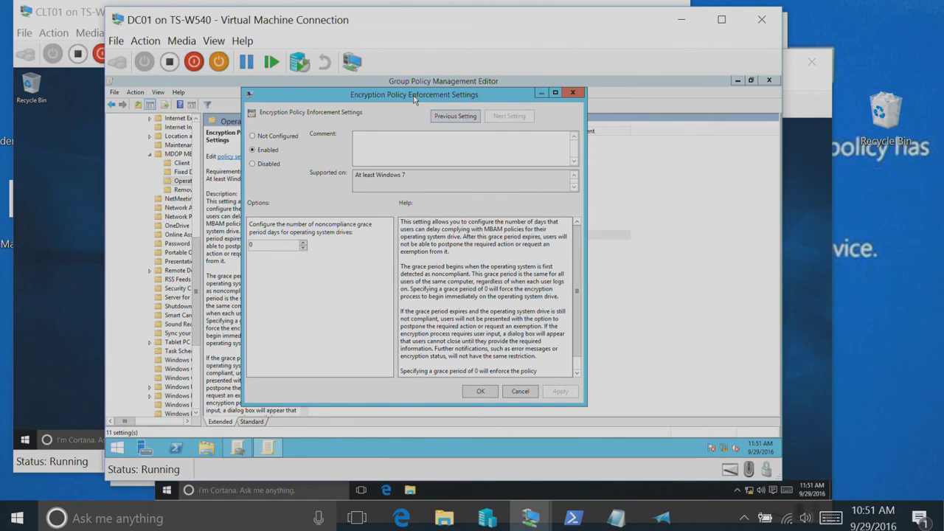
pyautogui.click(525, 392)
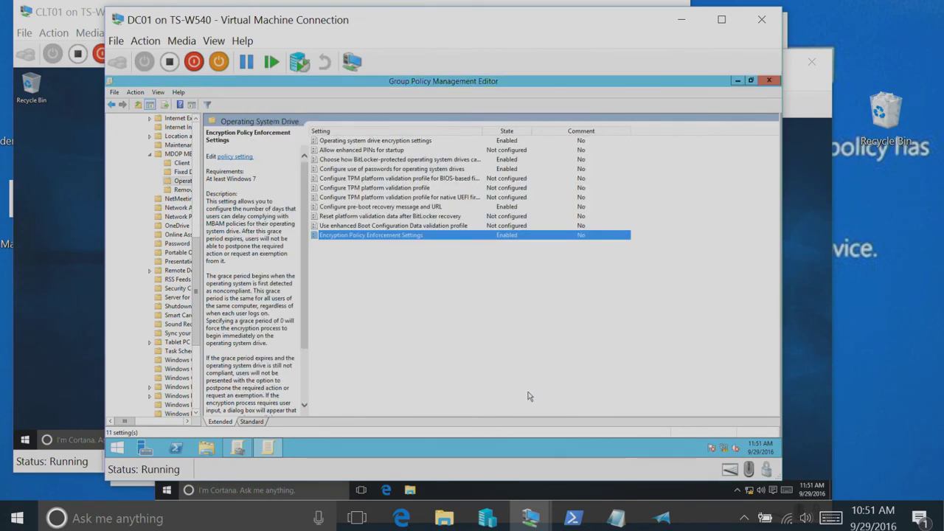
pyautogui.doubleClick(374, 235)
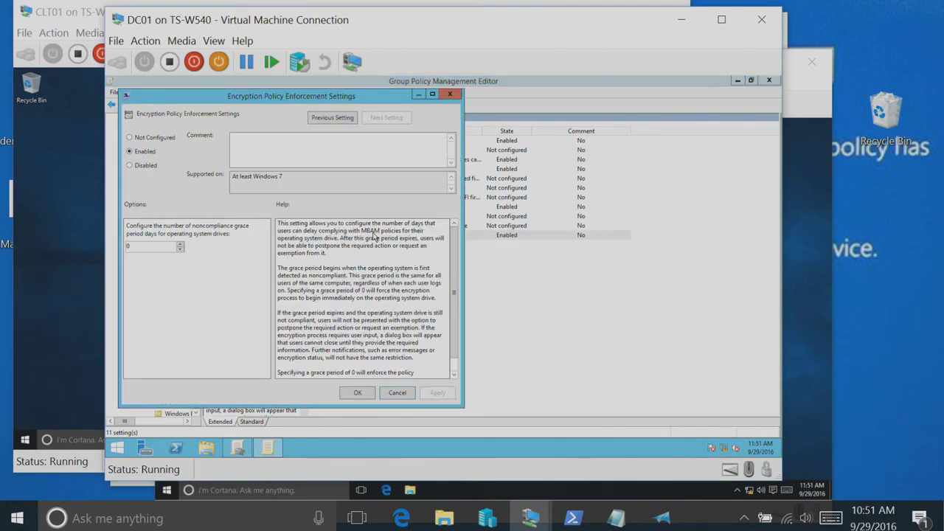